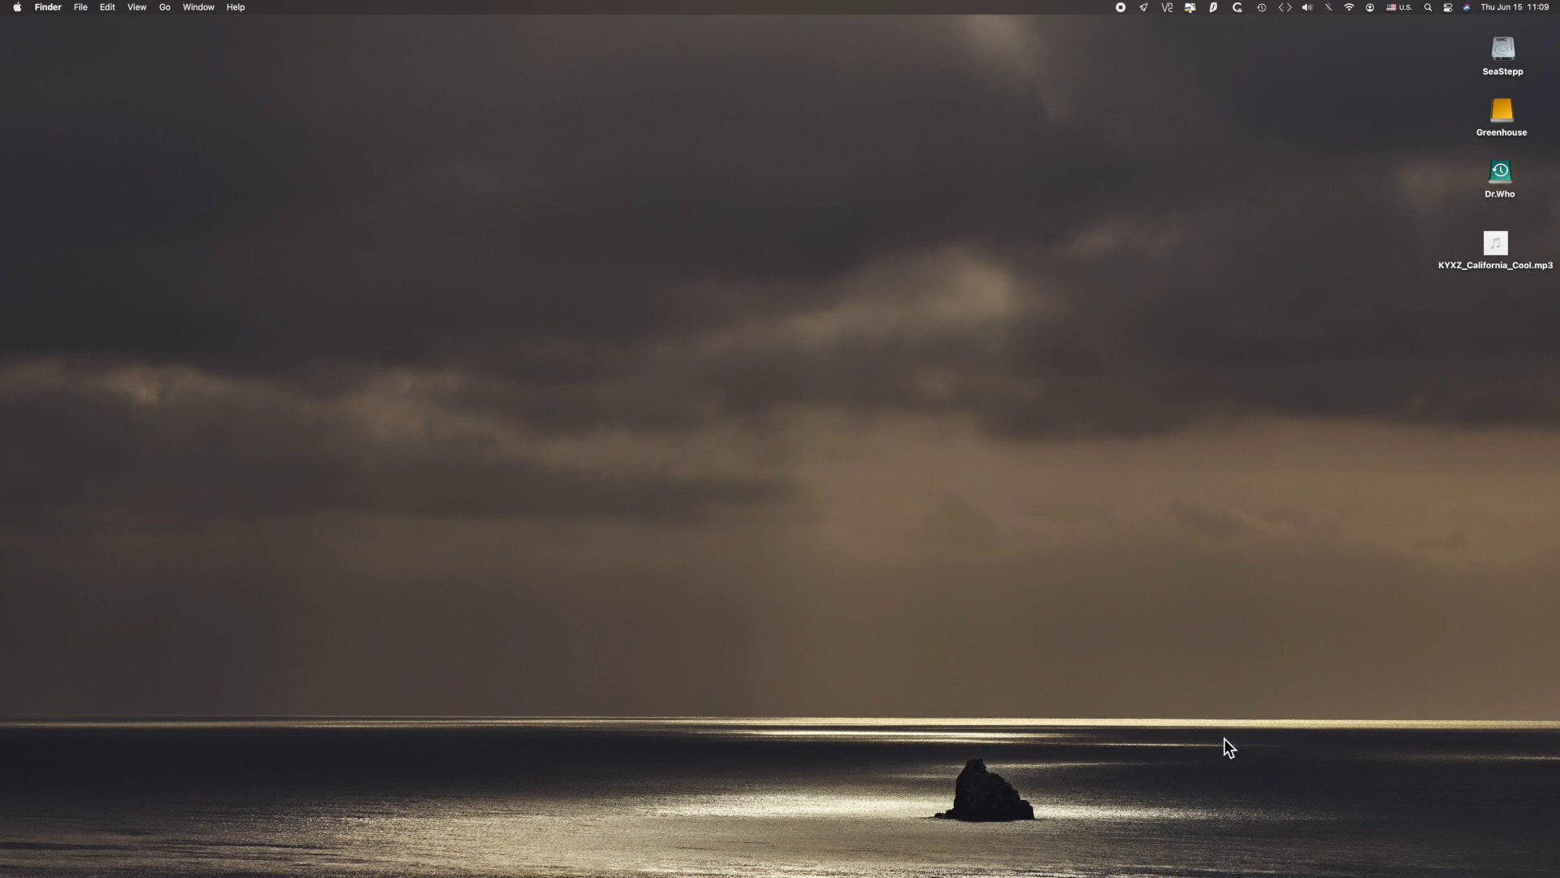
Launch Amadeus Pro from the Dock and bring up the File > Open dialog
mouse_move(959, 869)
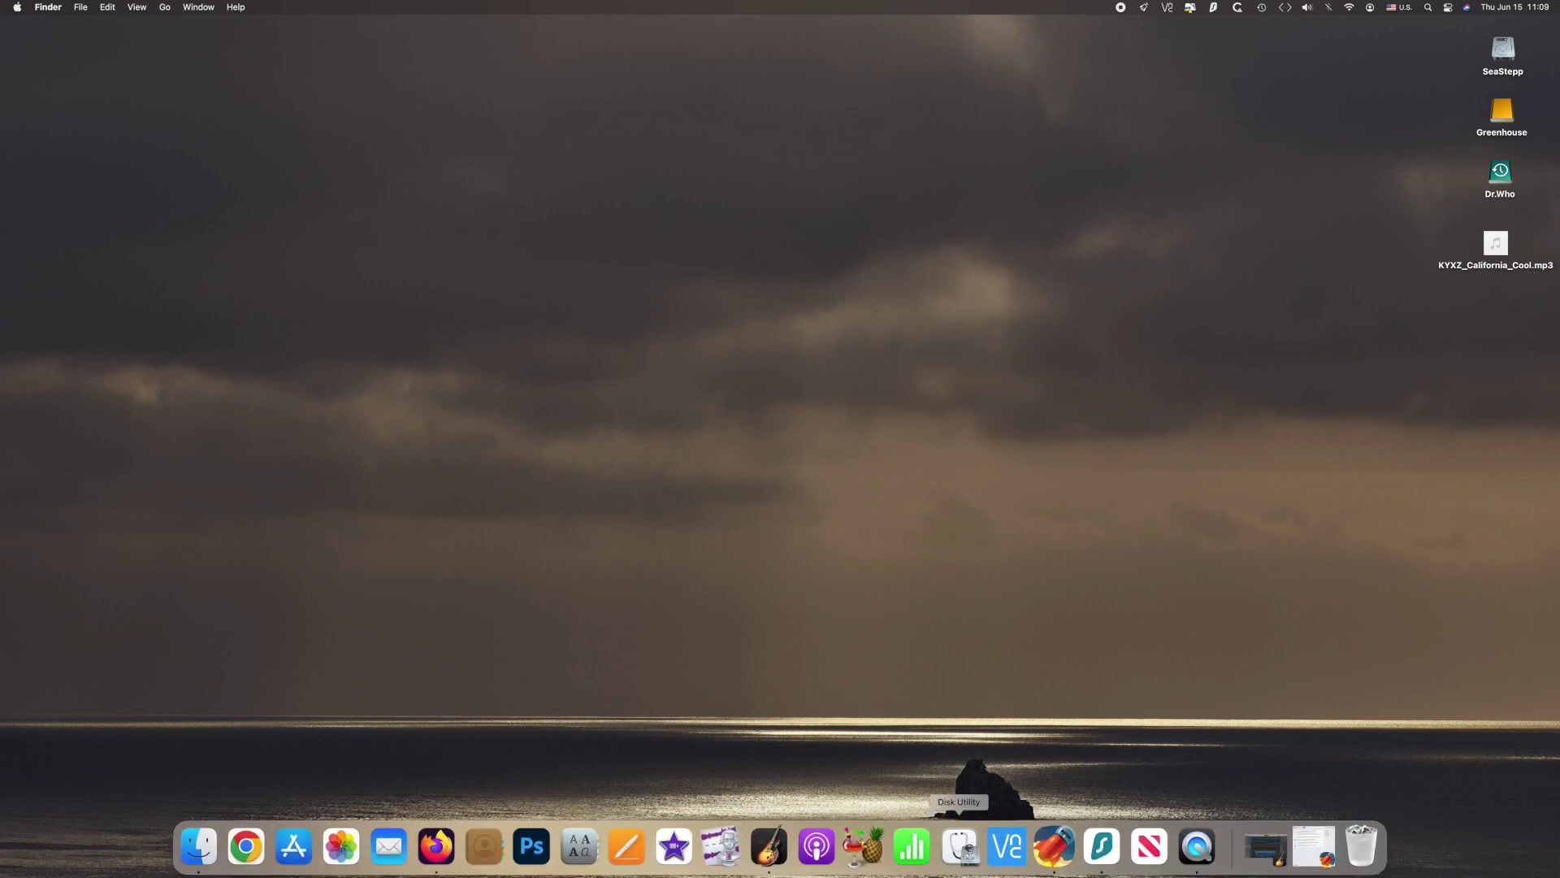
left_click(722, 853)
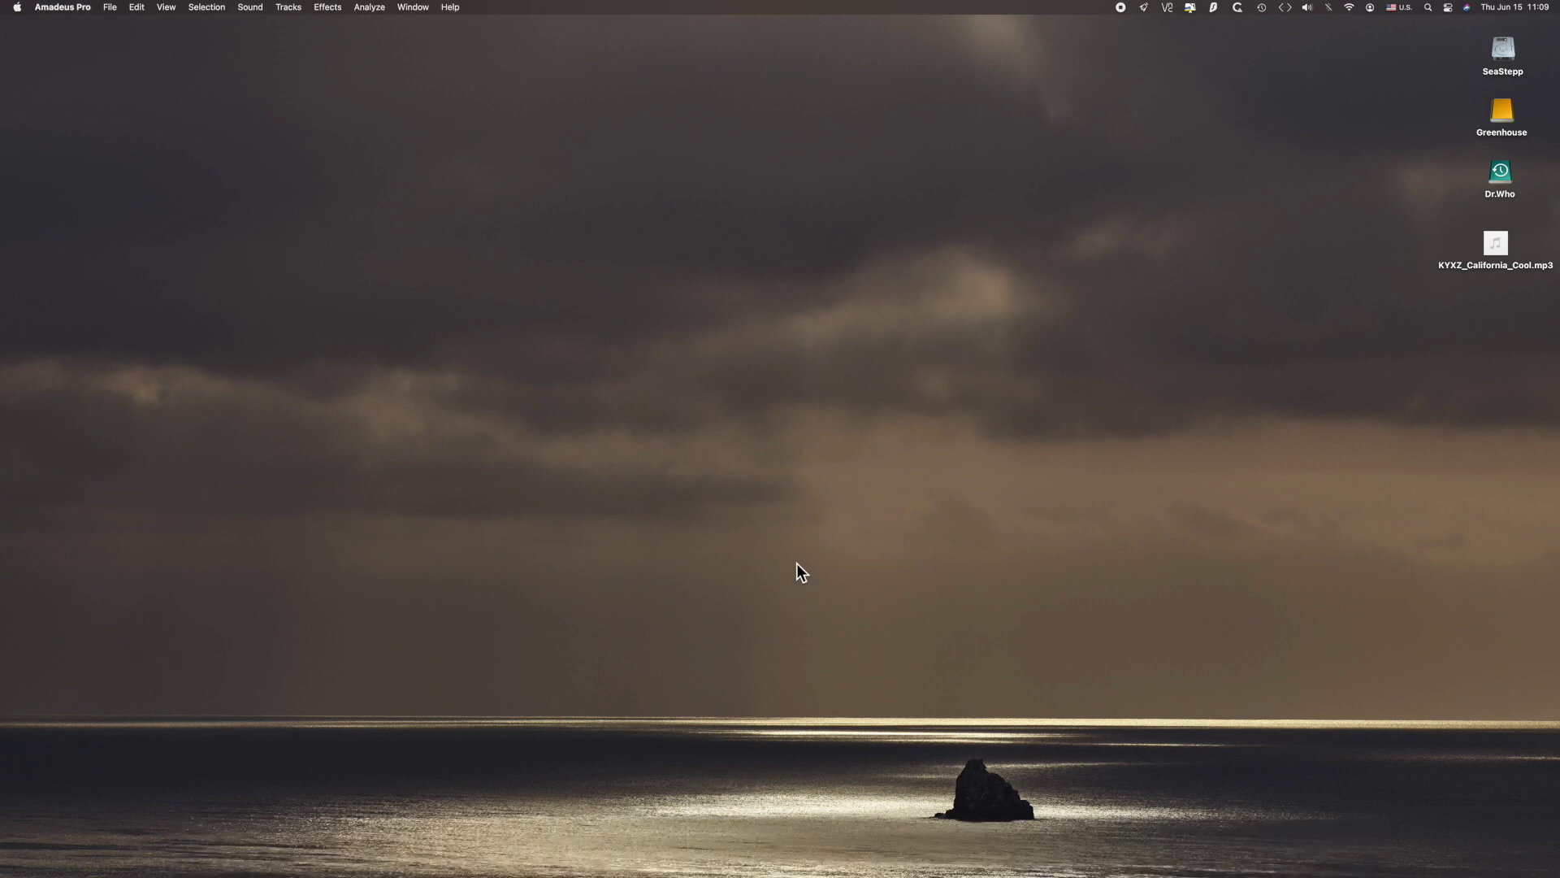
left_click(112, 10)
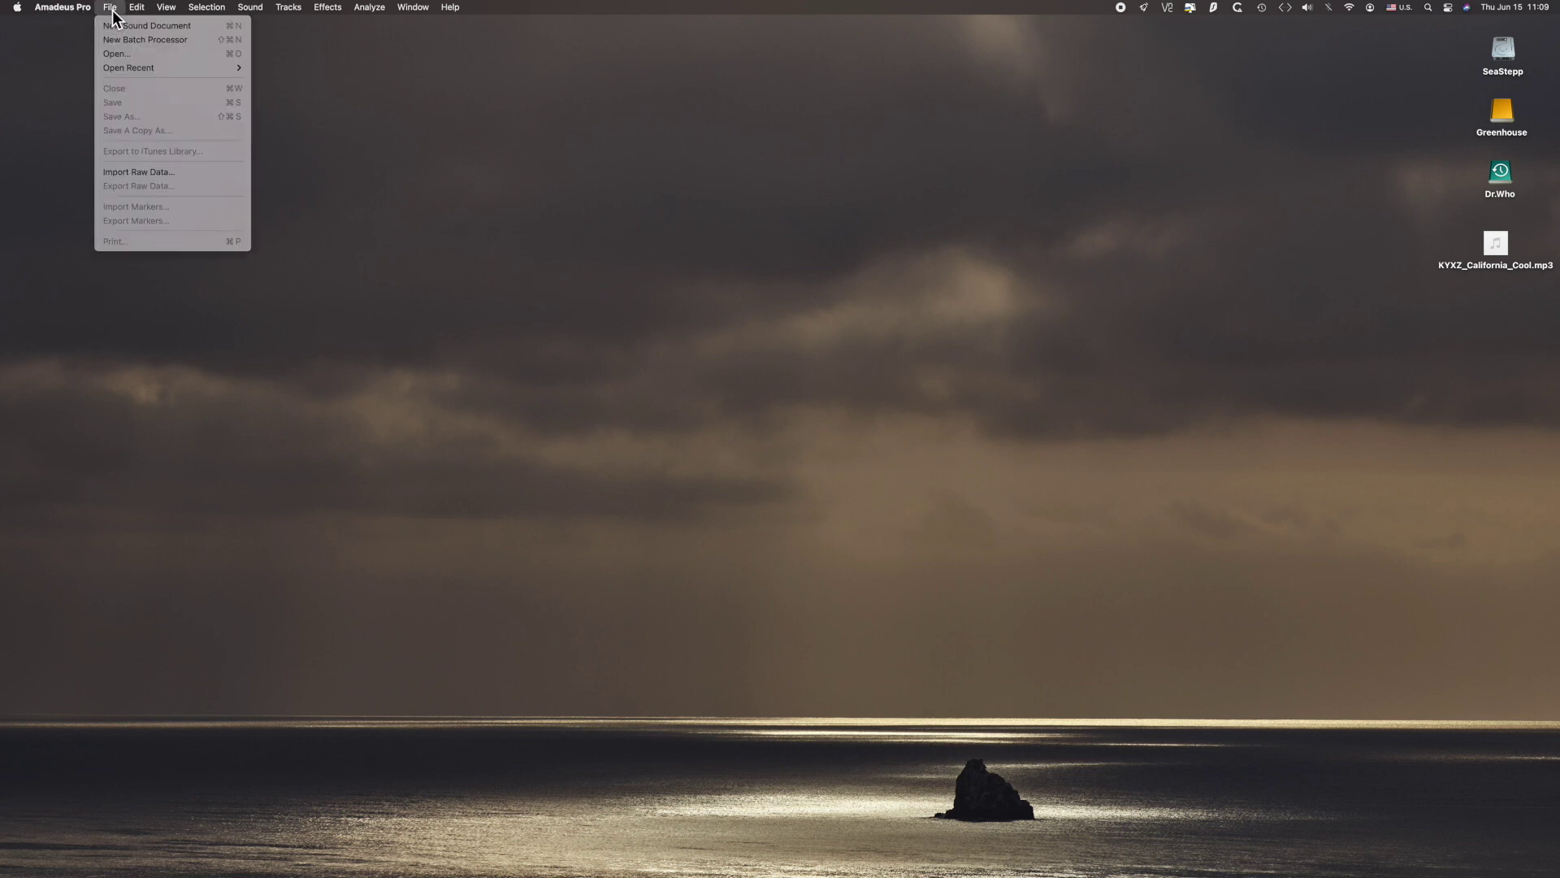
left_click(122, 57)
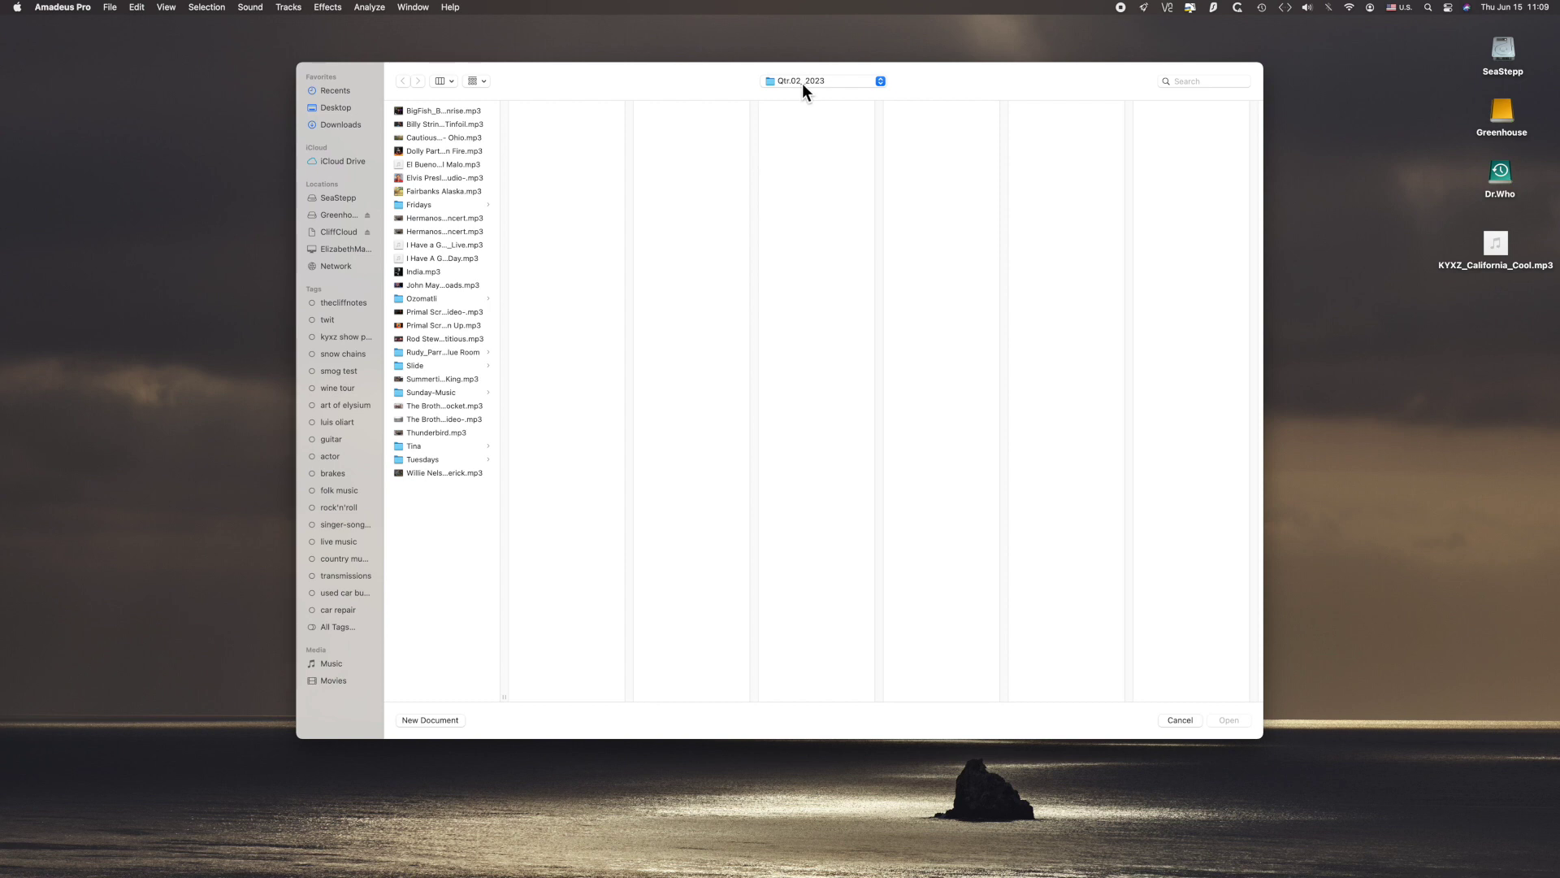
Browse to the Desktop and select KYXZ_California_Cool.mp3
left_click(802, 82)
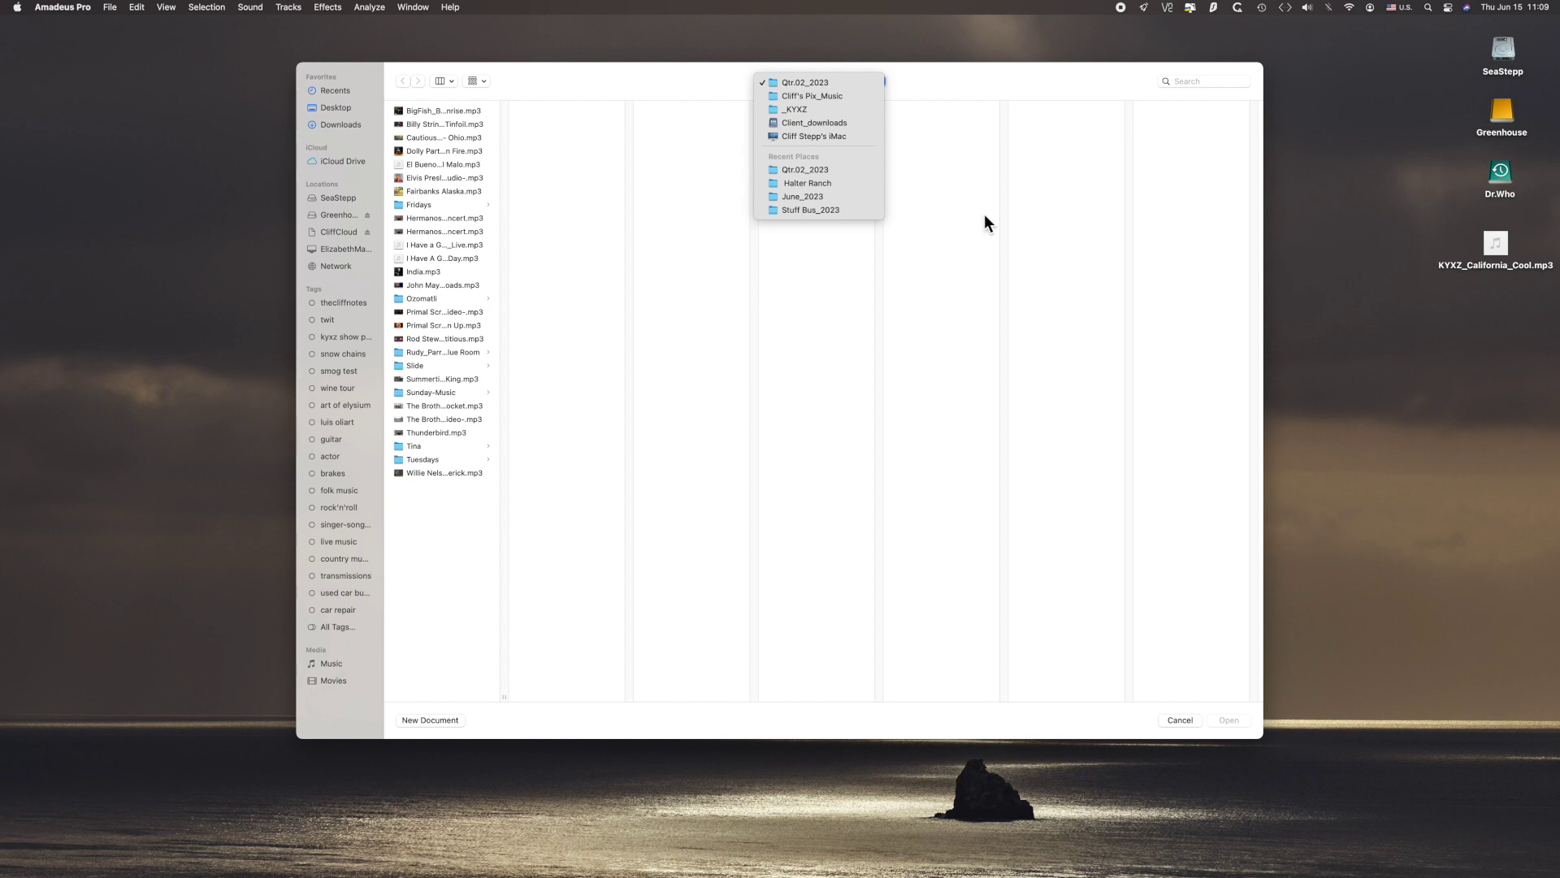
key("Escape")
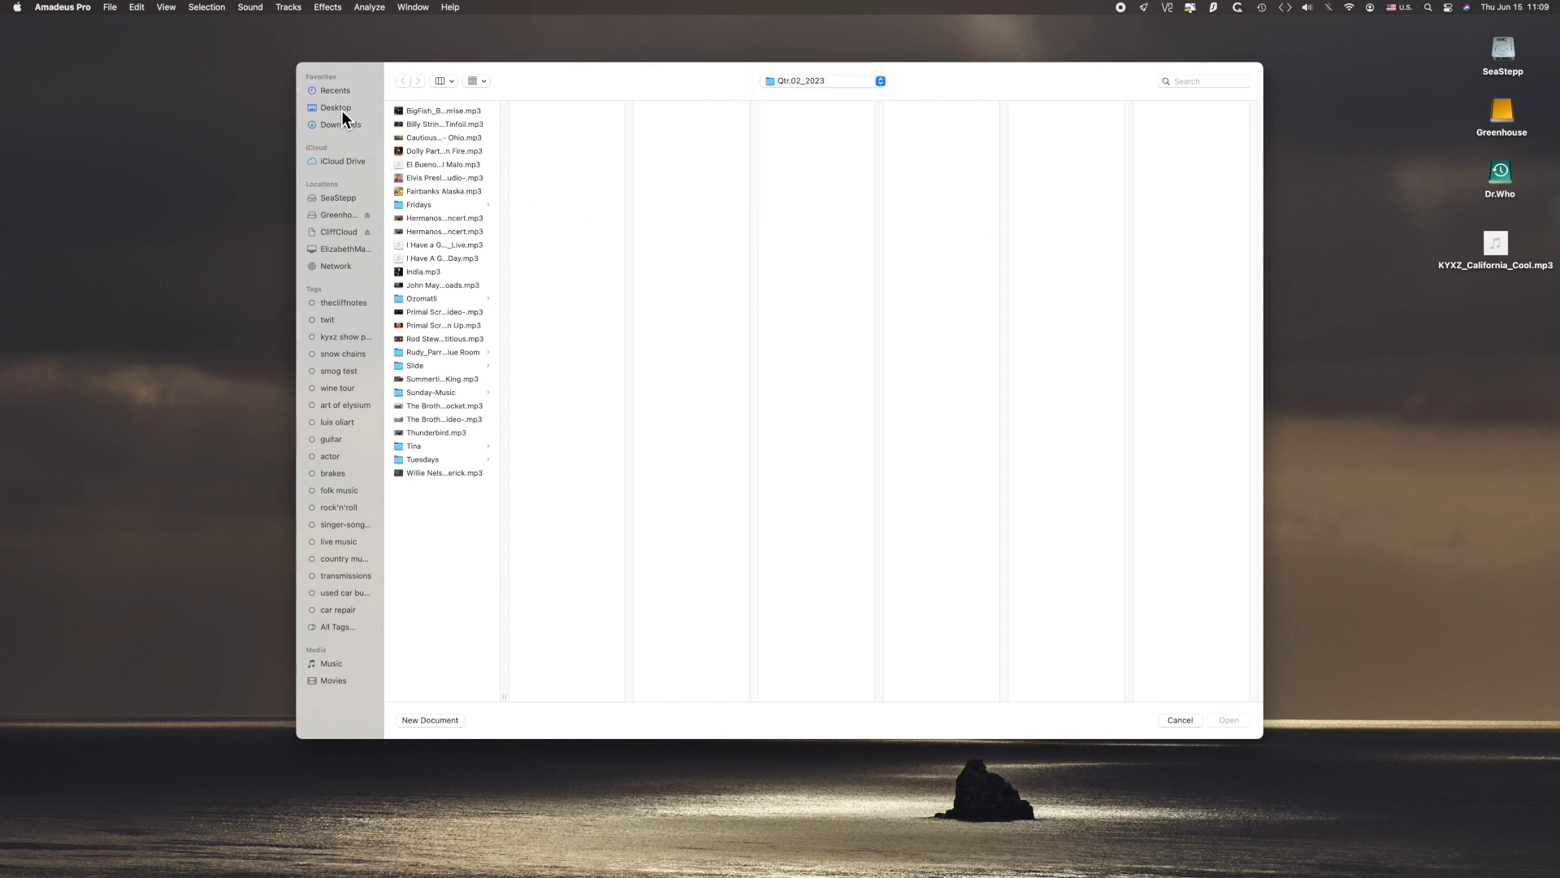
left_click(335, 108)
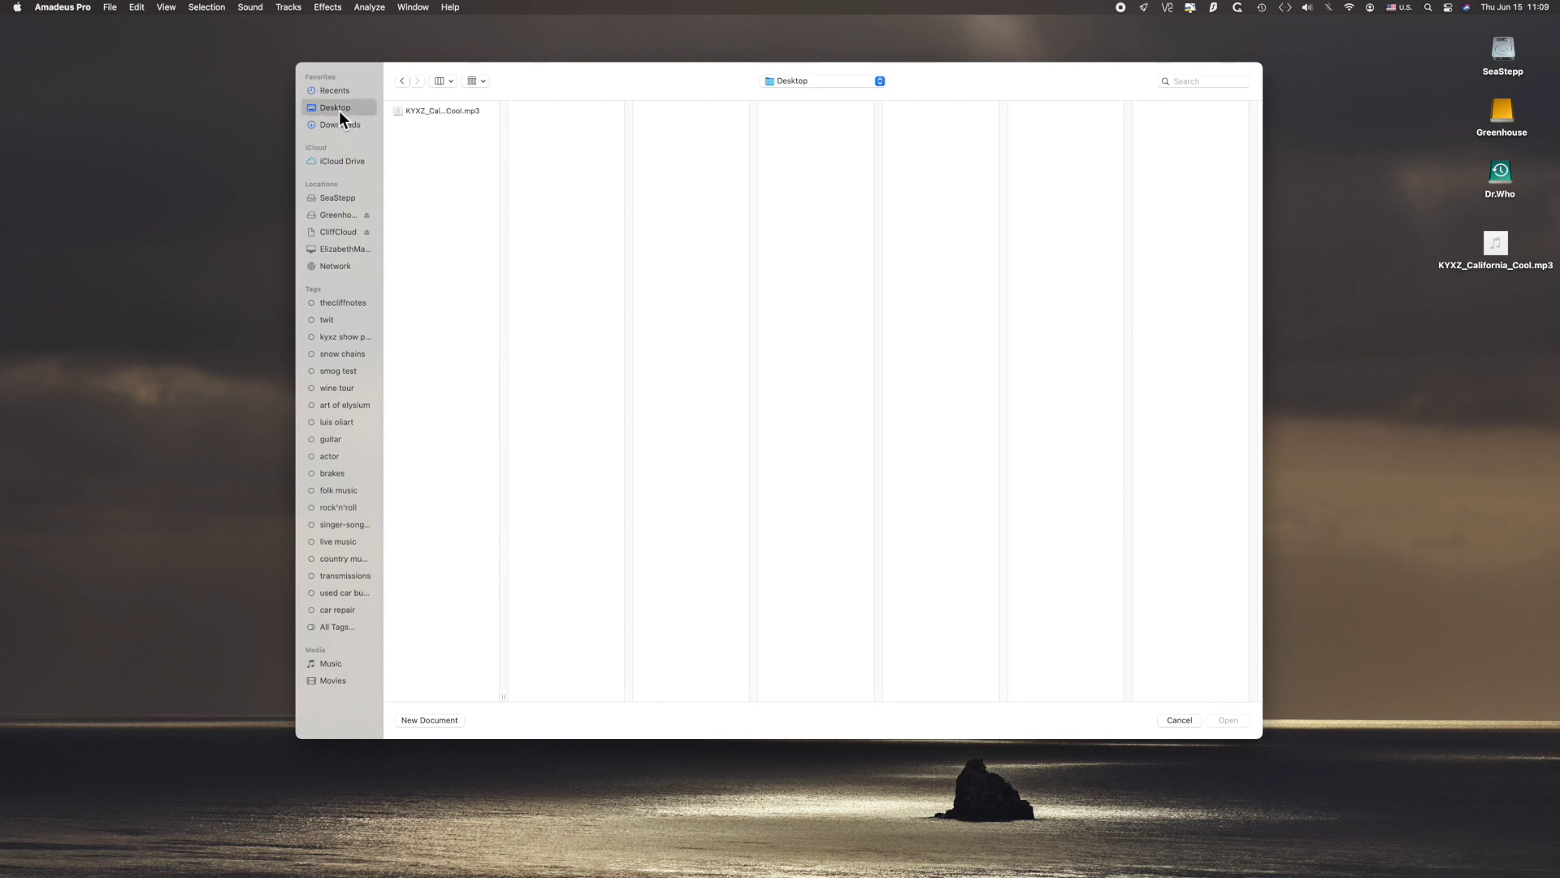
left_click(427, 114)
left_click(426, 114)
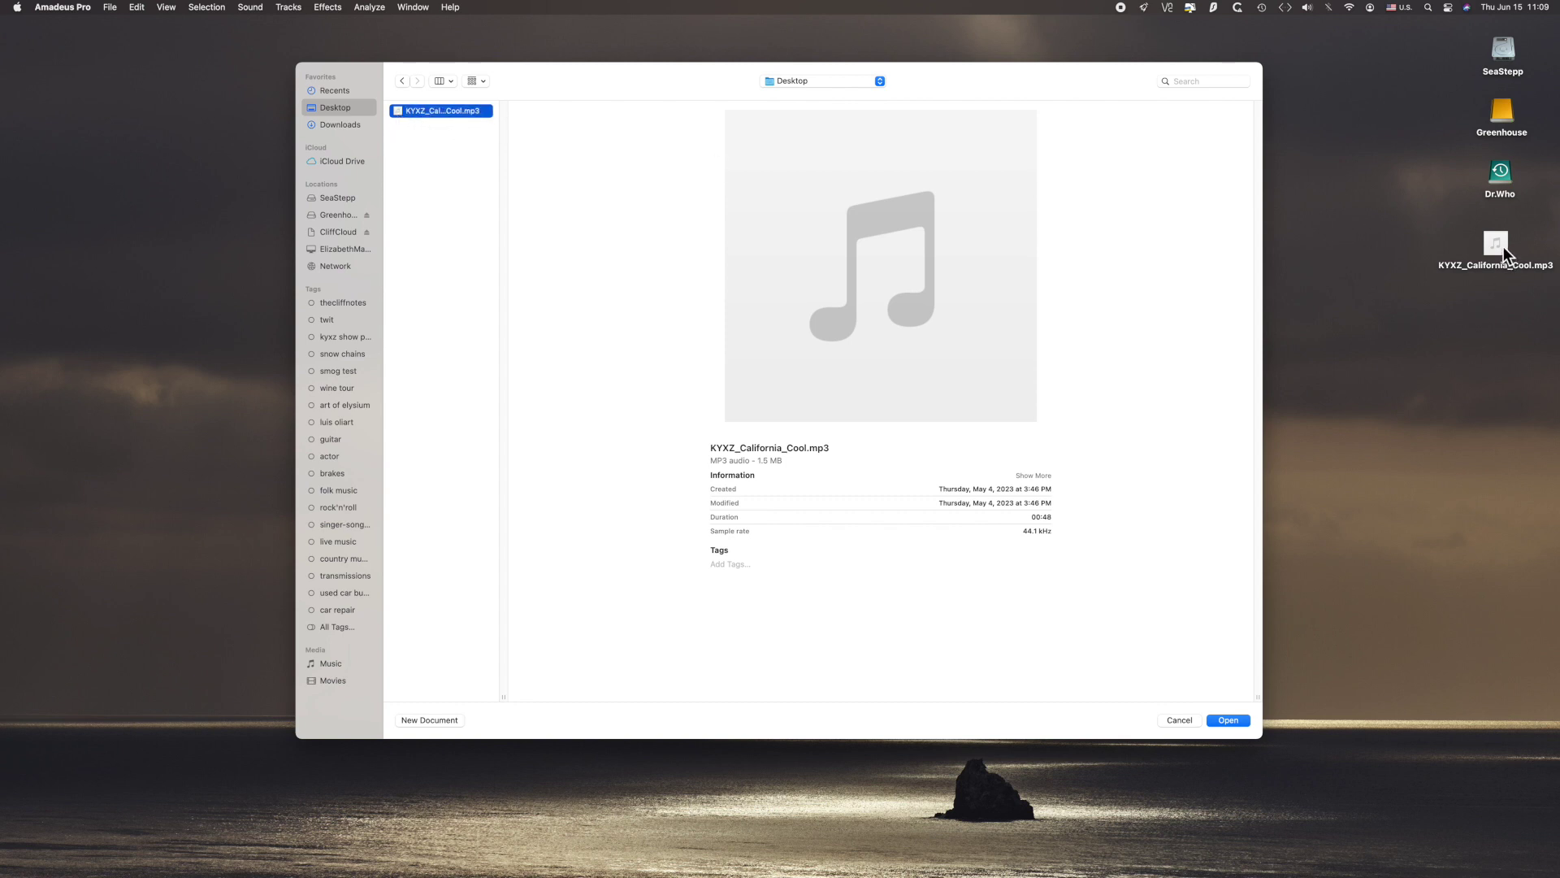
mouse_move(773, 310)
Open KYXZ_California_Cool.mp3 and shrink its waveform window to a shorter height
left_click(1228, 721)
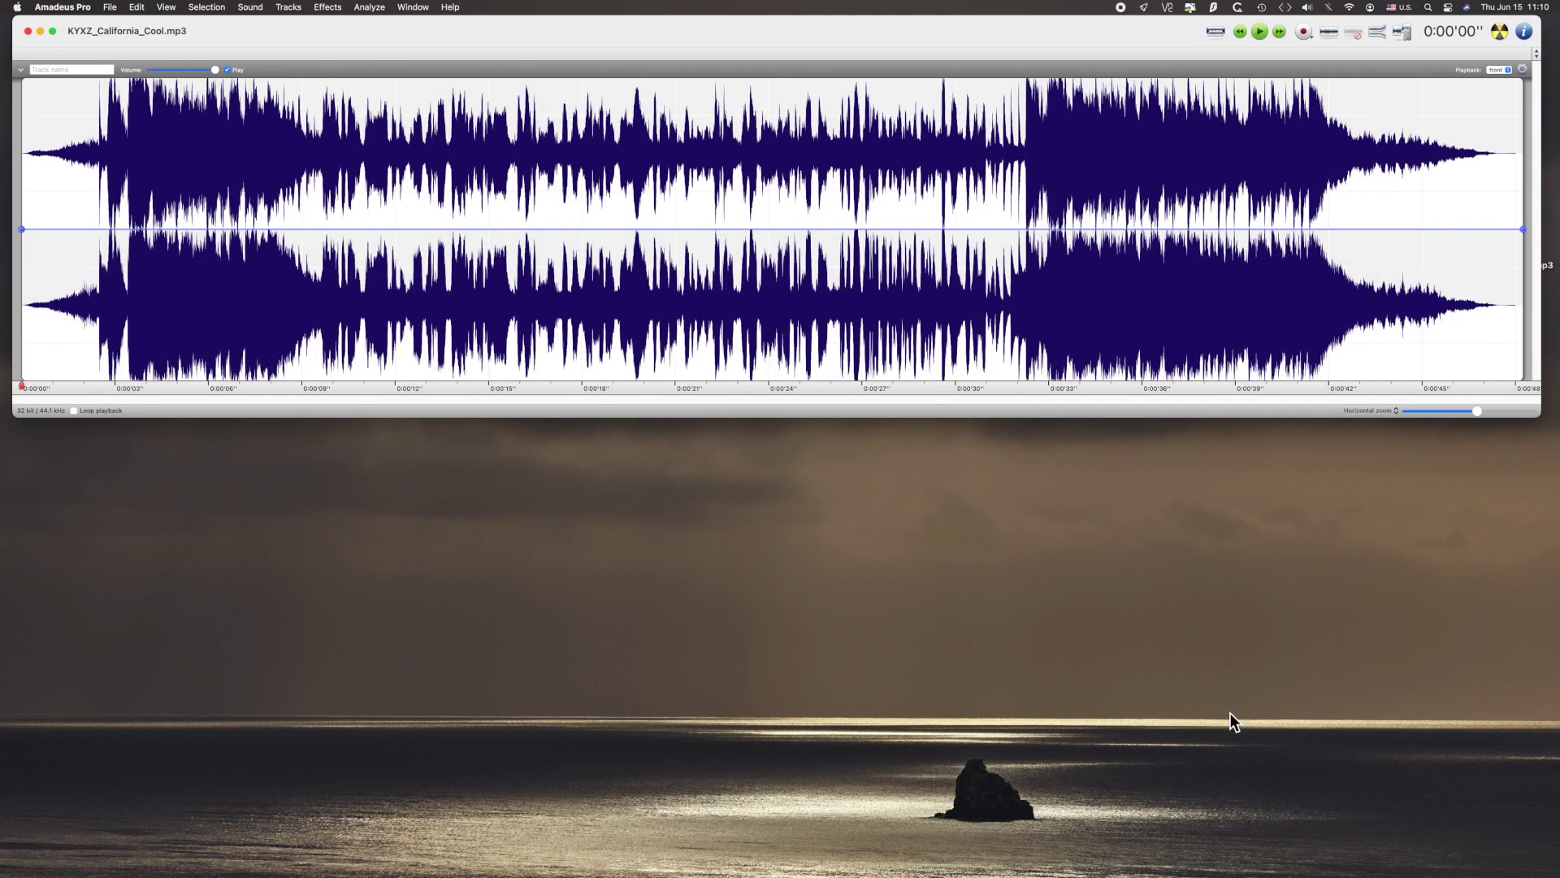
left_click_drag(883, 416, 897, 257)
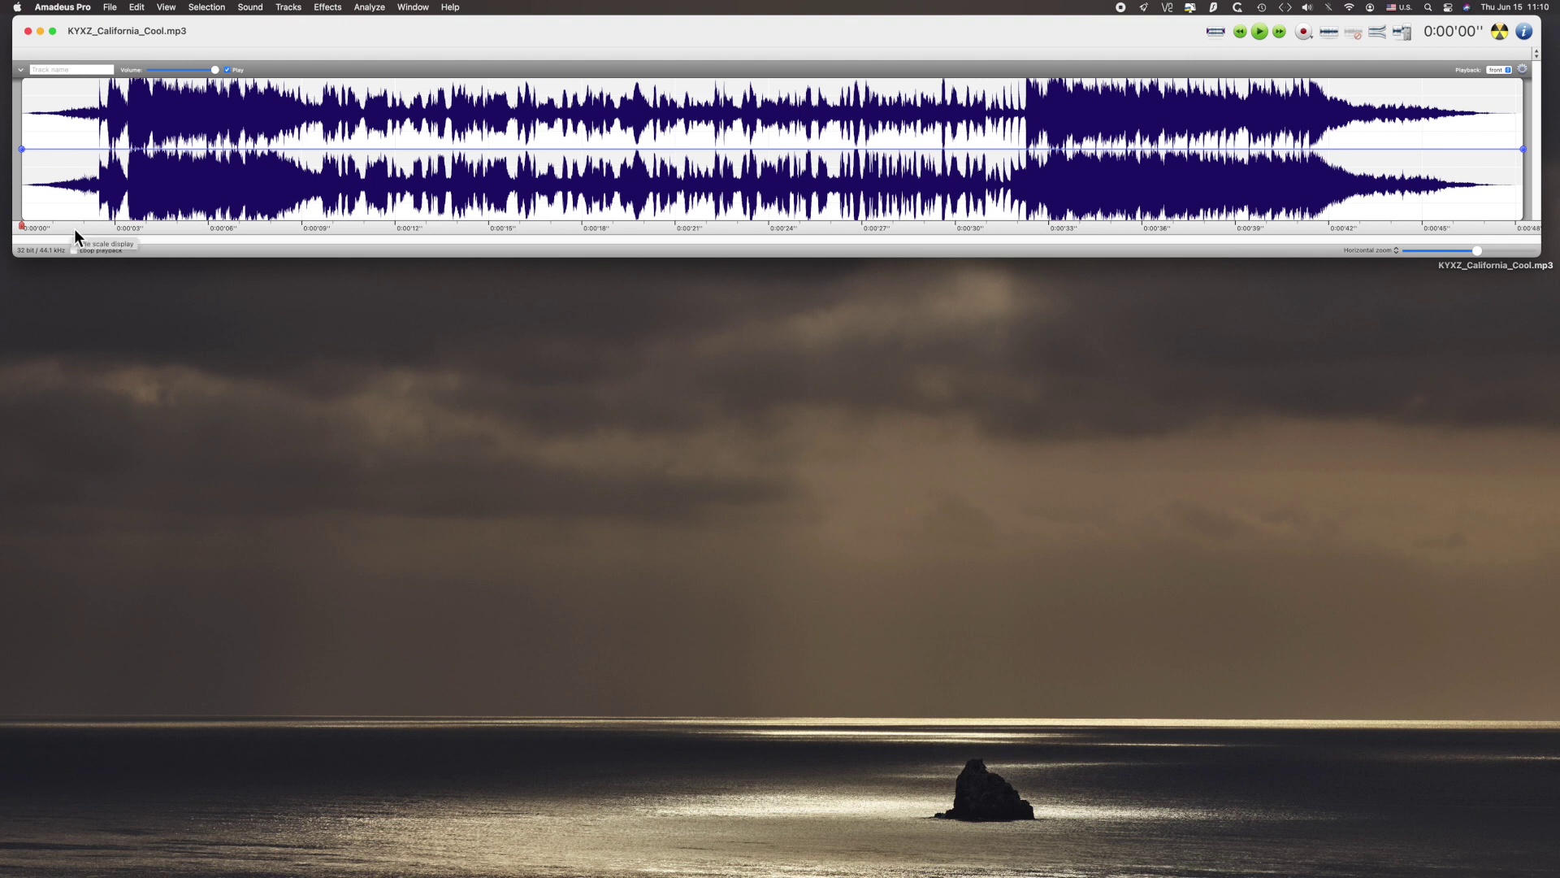
left_click(111, 5)
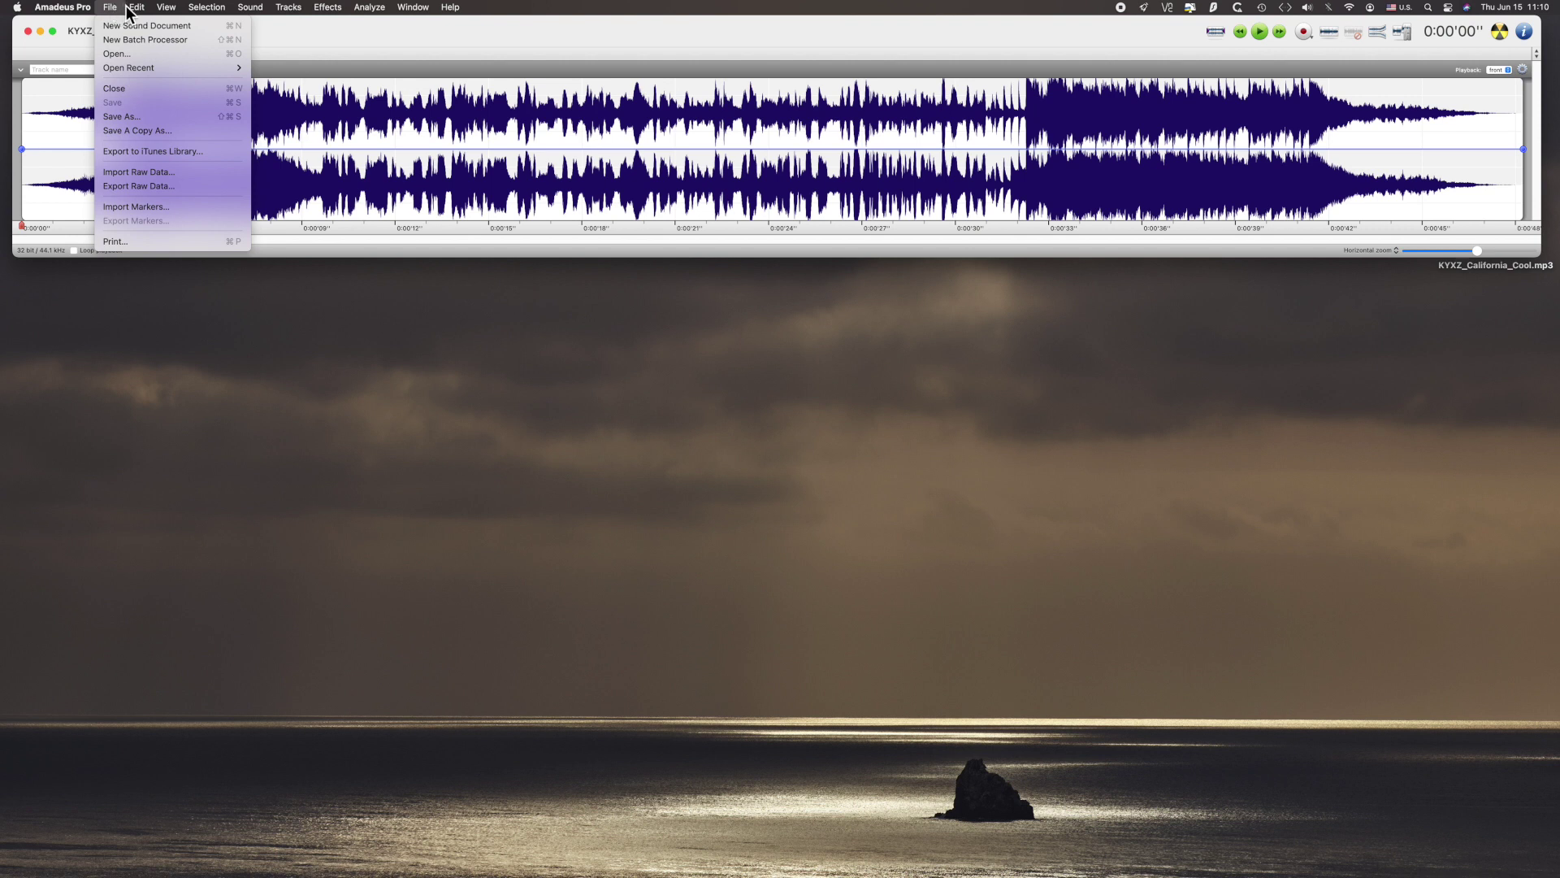
mouse_move(137, 8)
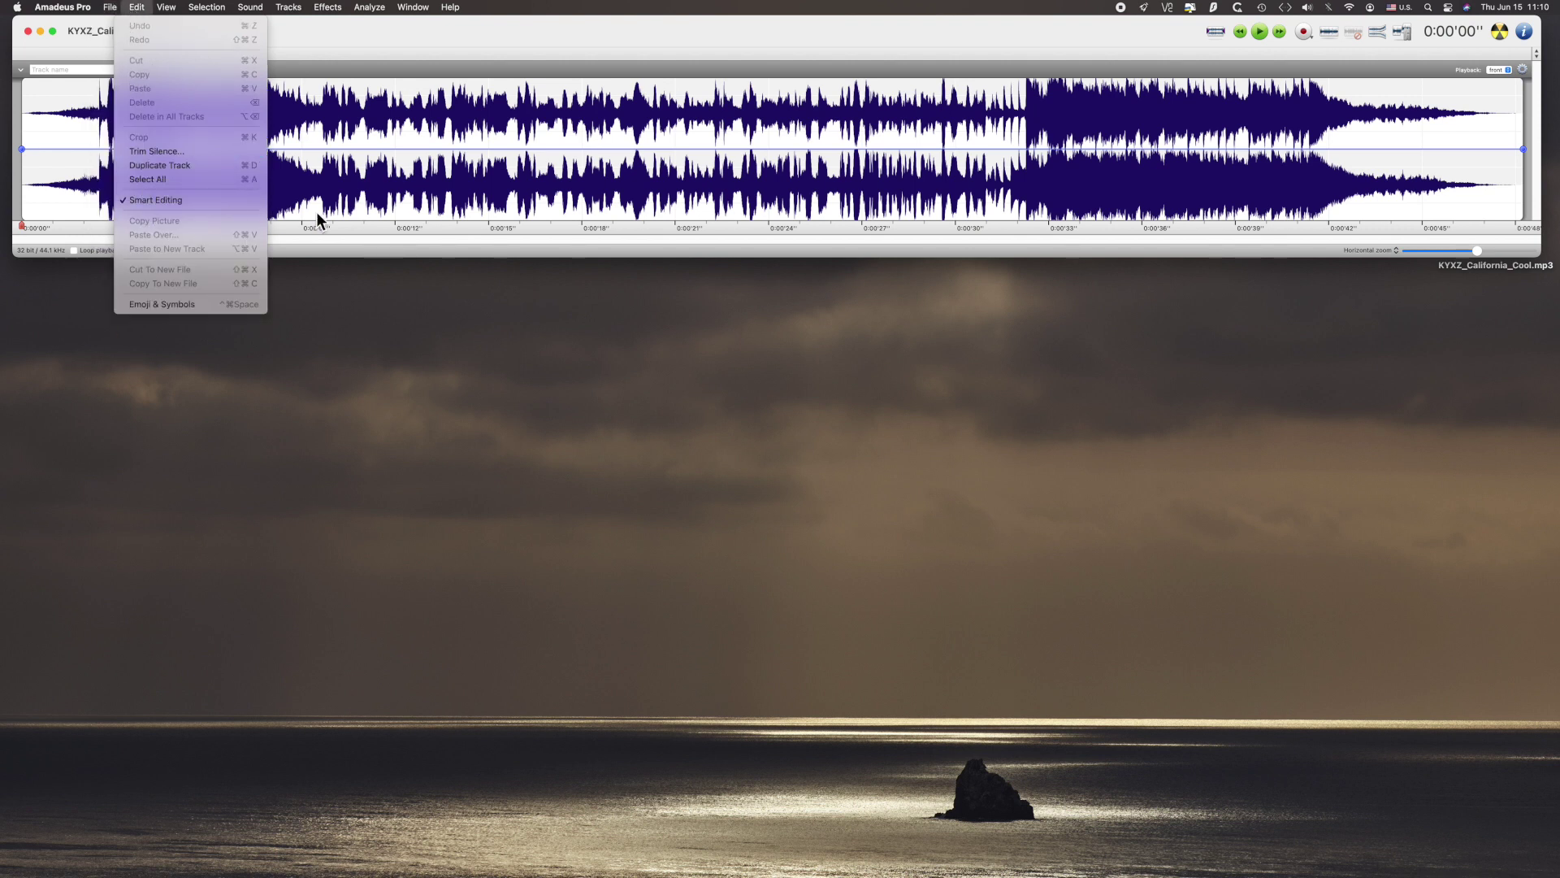
Play the track's opening seconds, stopping near the 0:14 mark
left_click(343, 253)
key("space")
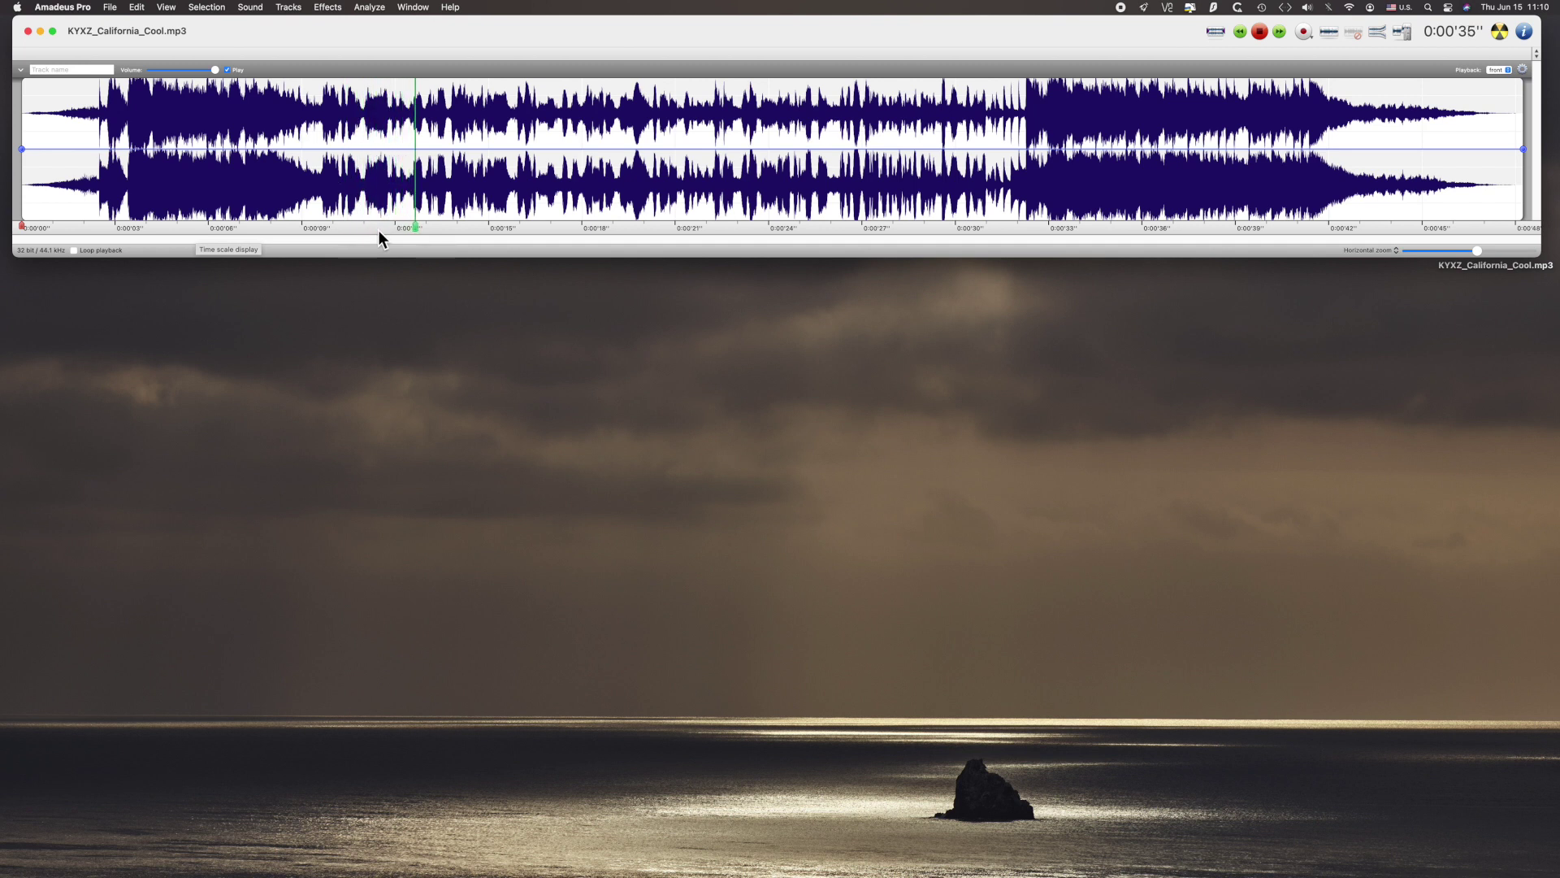
key("space")
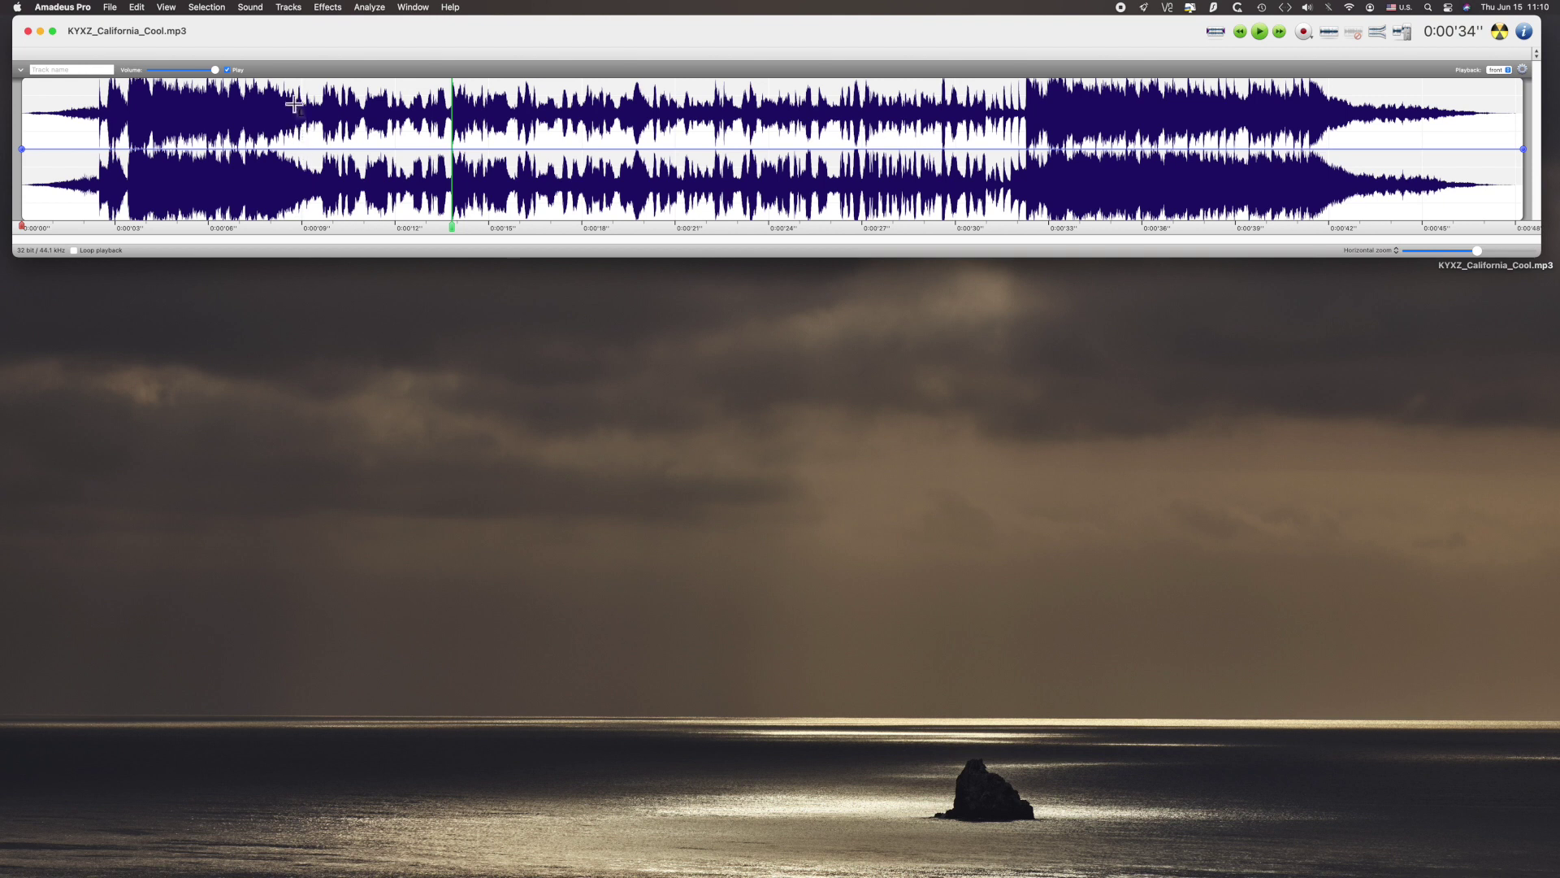
Apply Effects > Echo with 3.0 dB gain and 100 ms delay to the whole song
left_click_drag(272, 95, 591, 213)
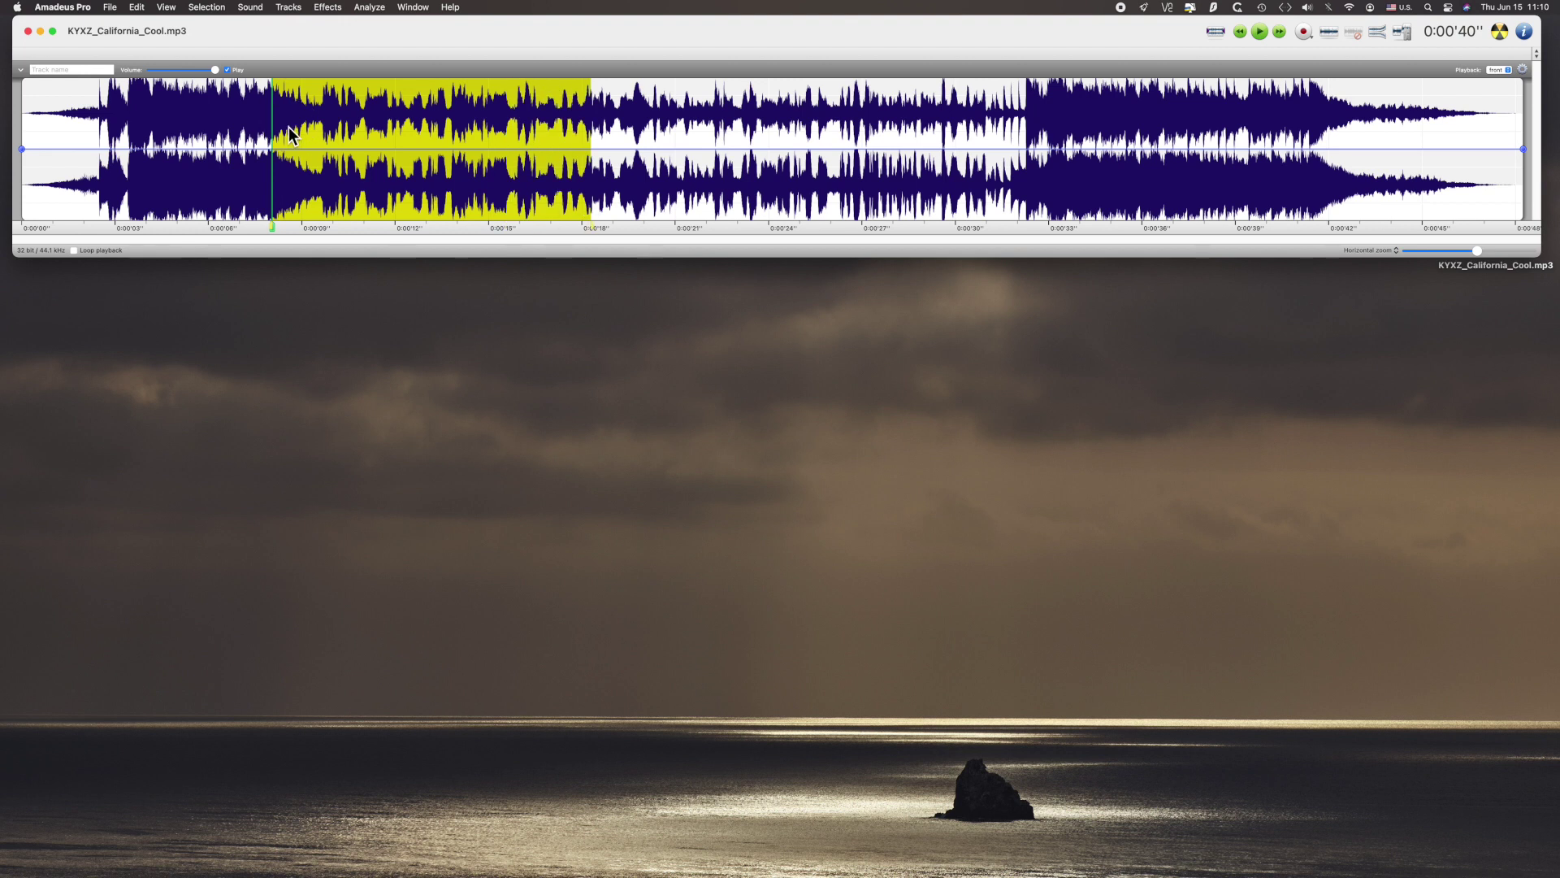
left_click(244, 132)
left_click(327, 7)
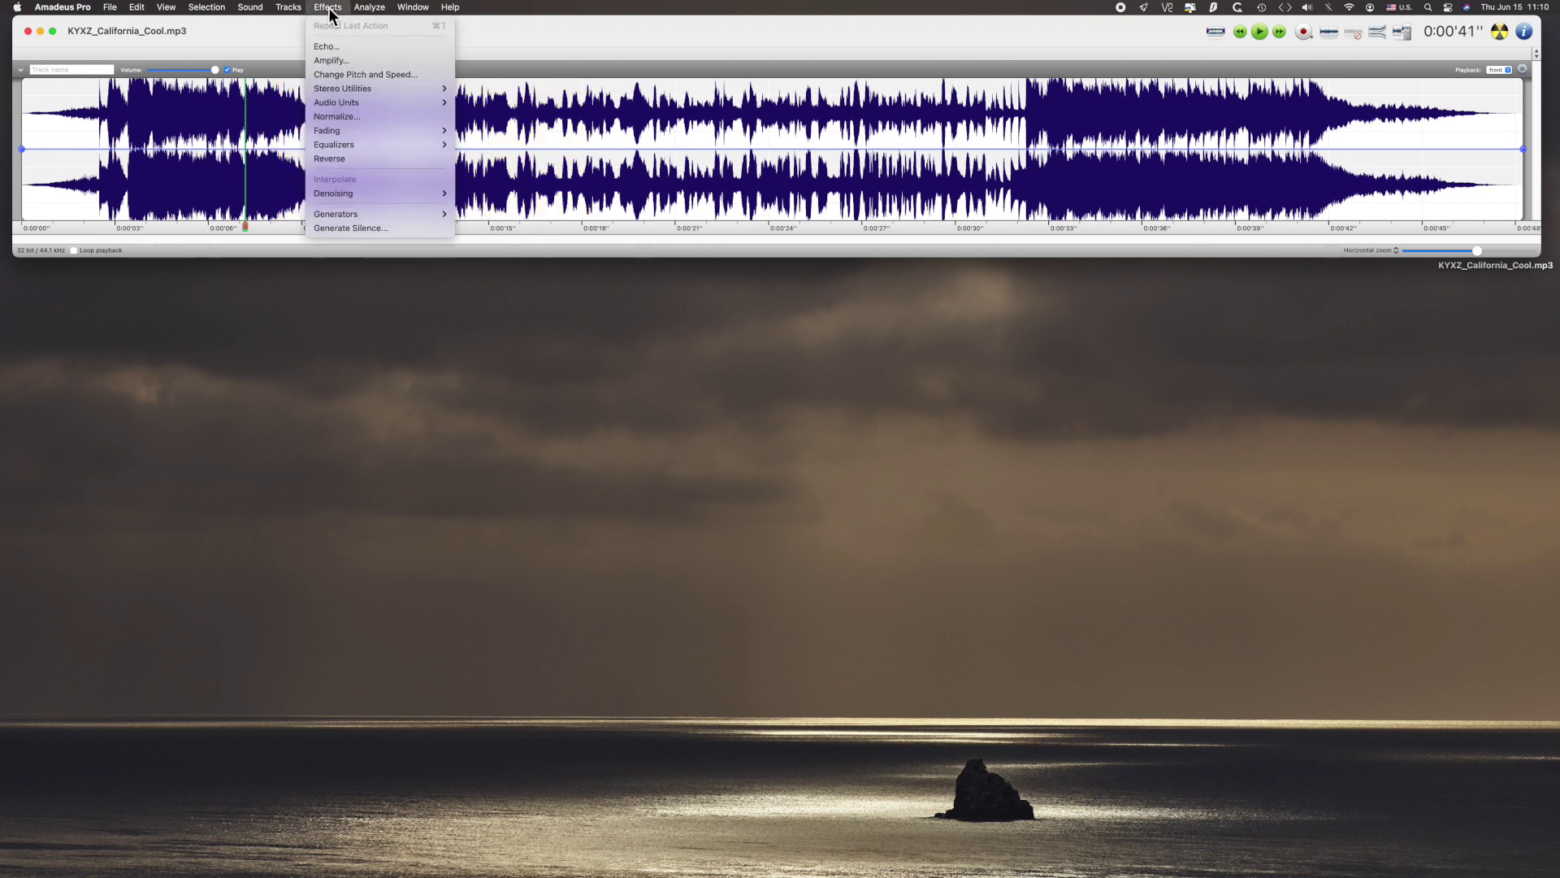
left_click(336, 49)
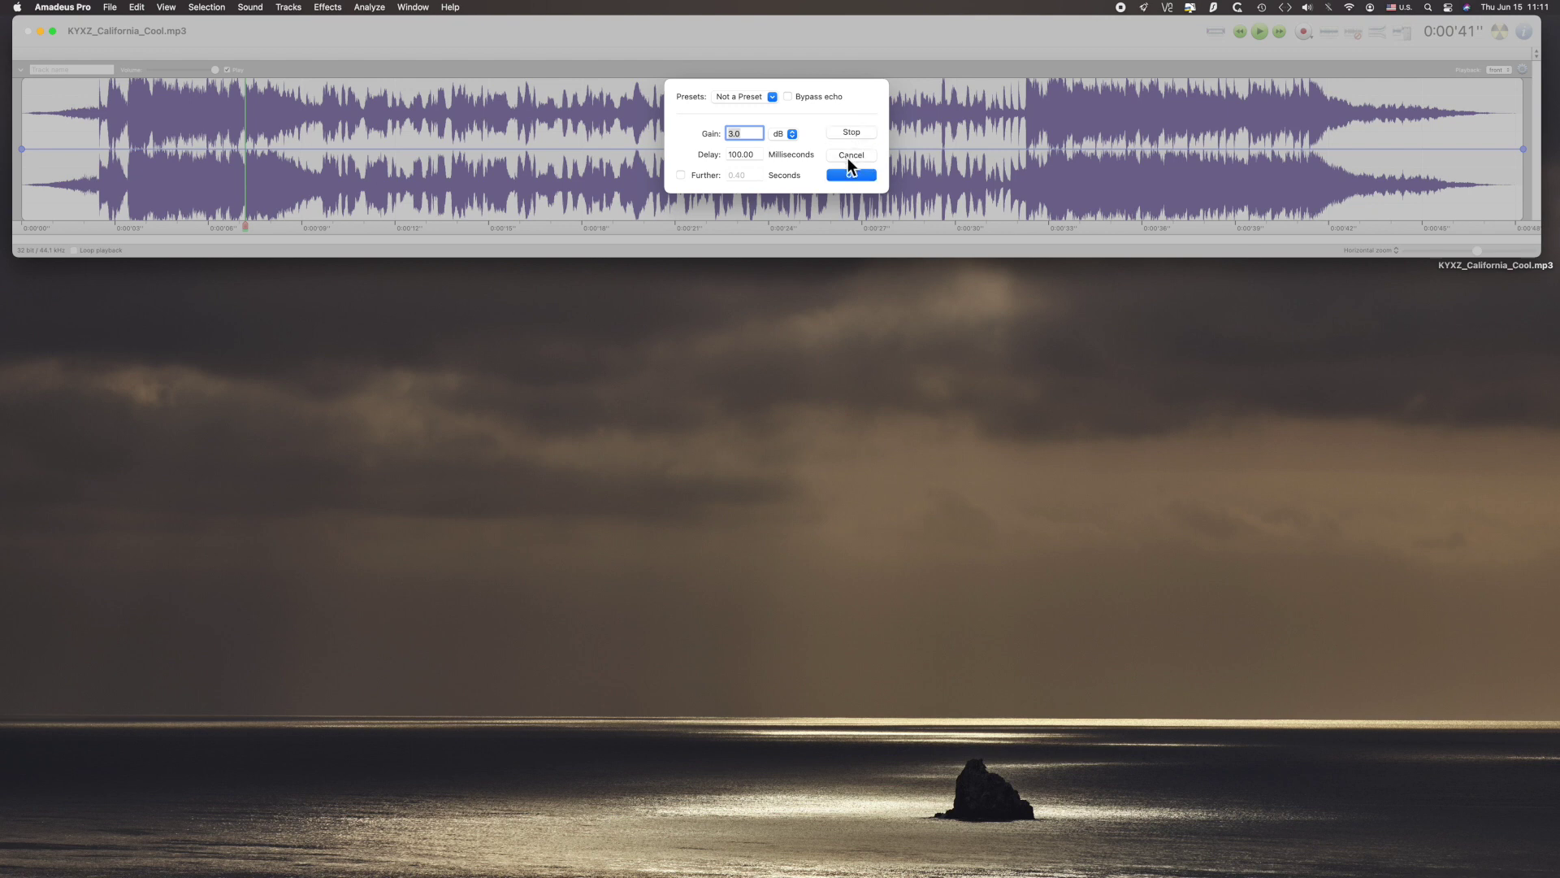
left_click(851, 176)
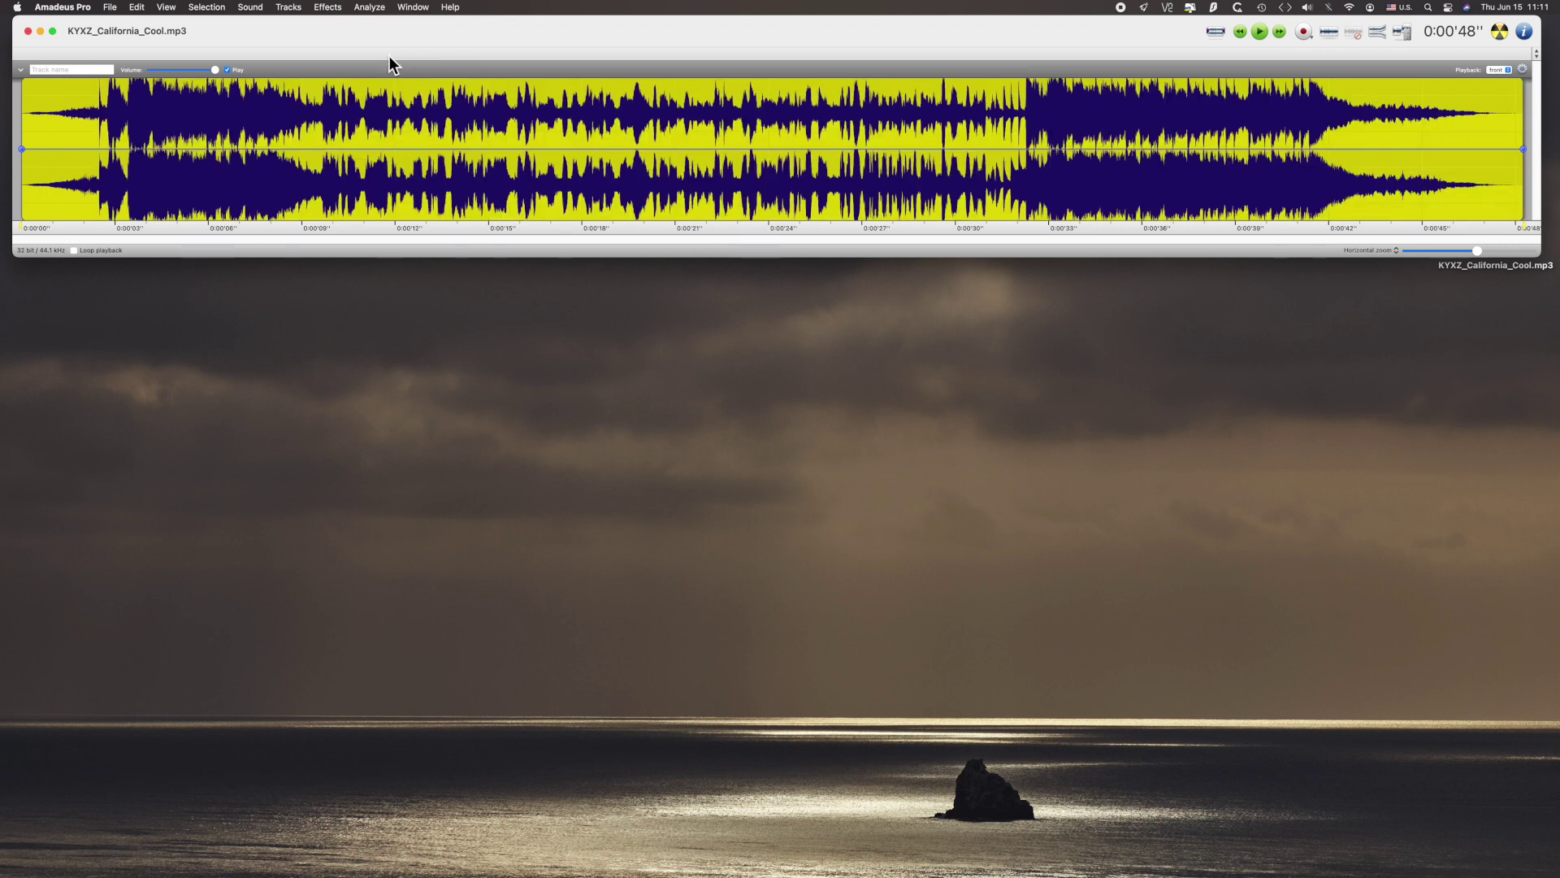
Look through the File, Edit and View menus, ending at the Effects menu
left_click(111, 8)
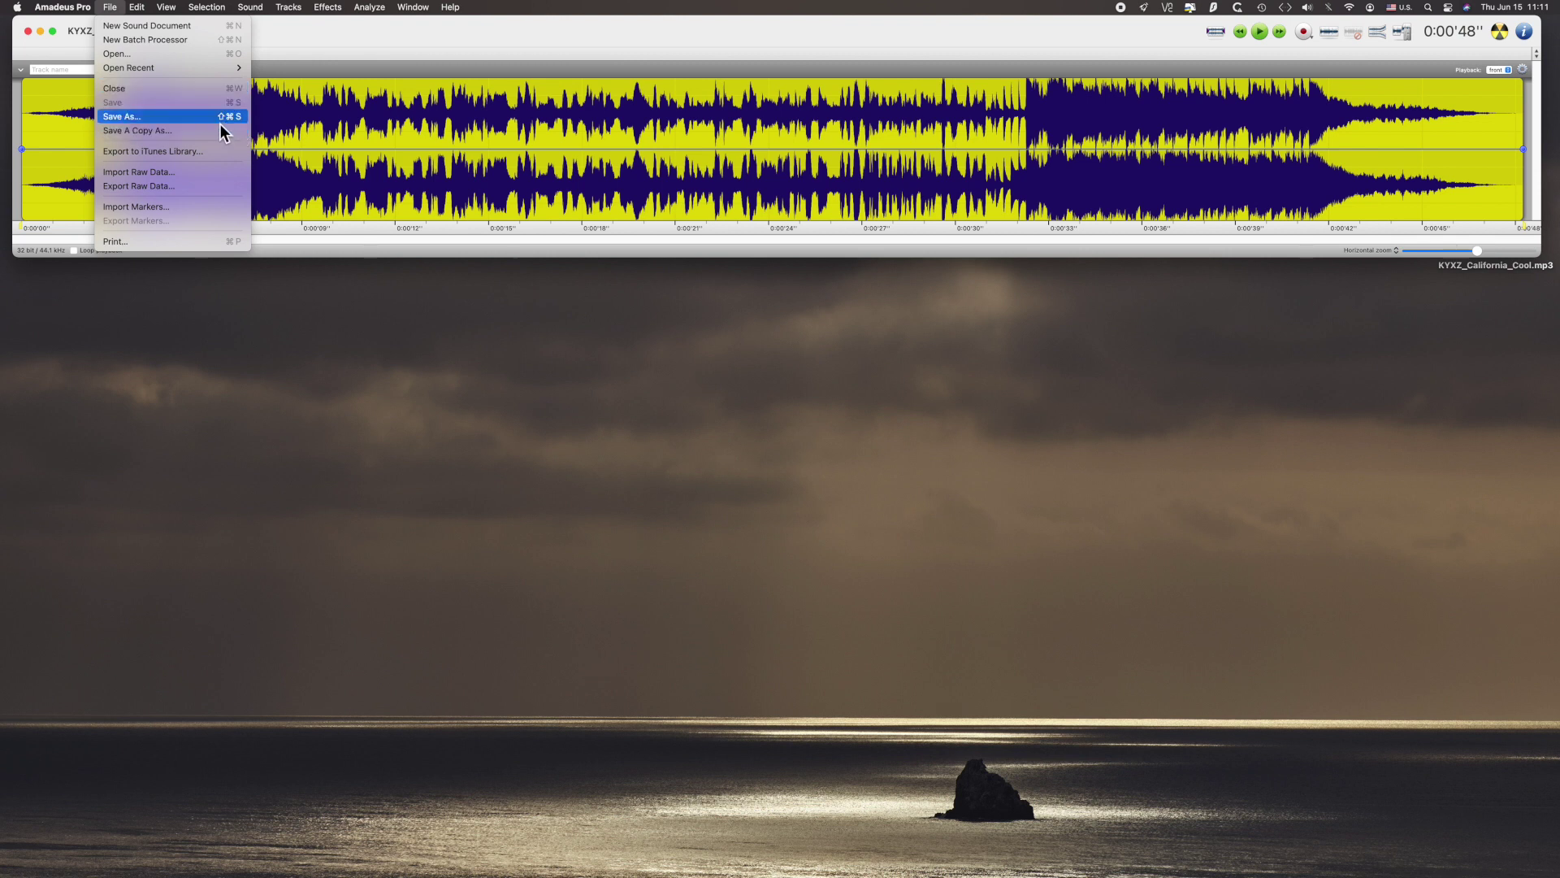
mouse_move(139, 7)
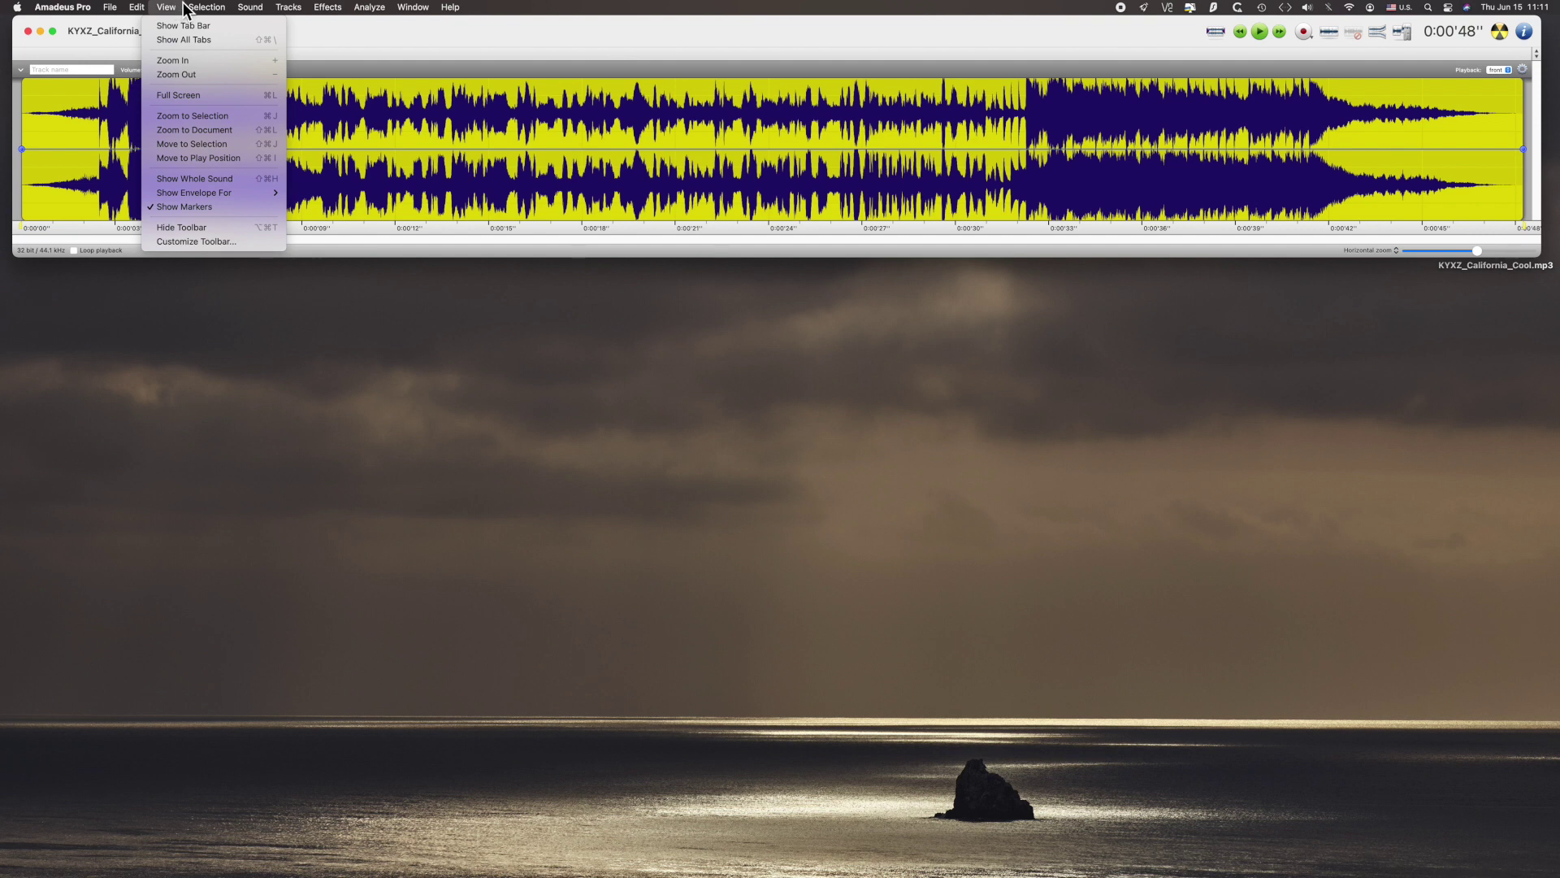
mouse_move(342, 11)
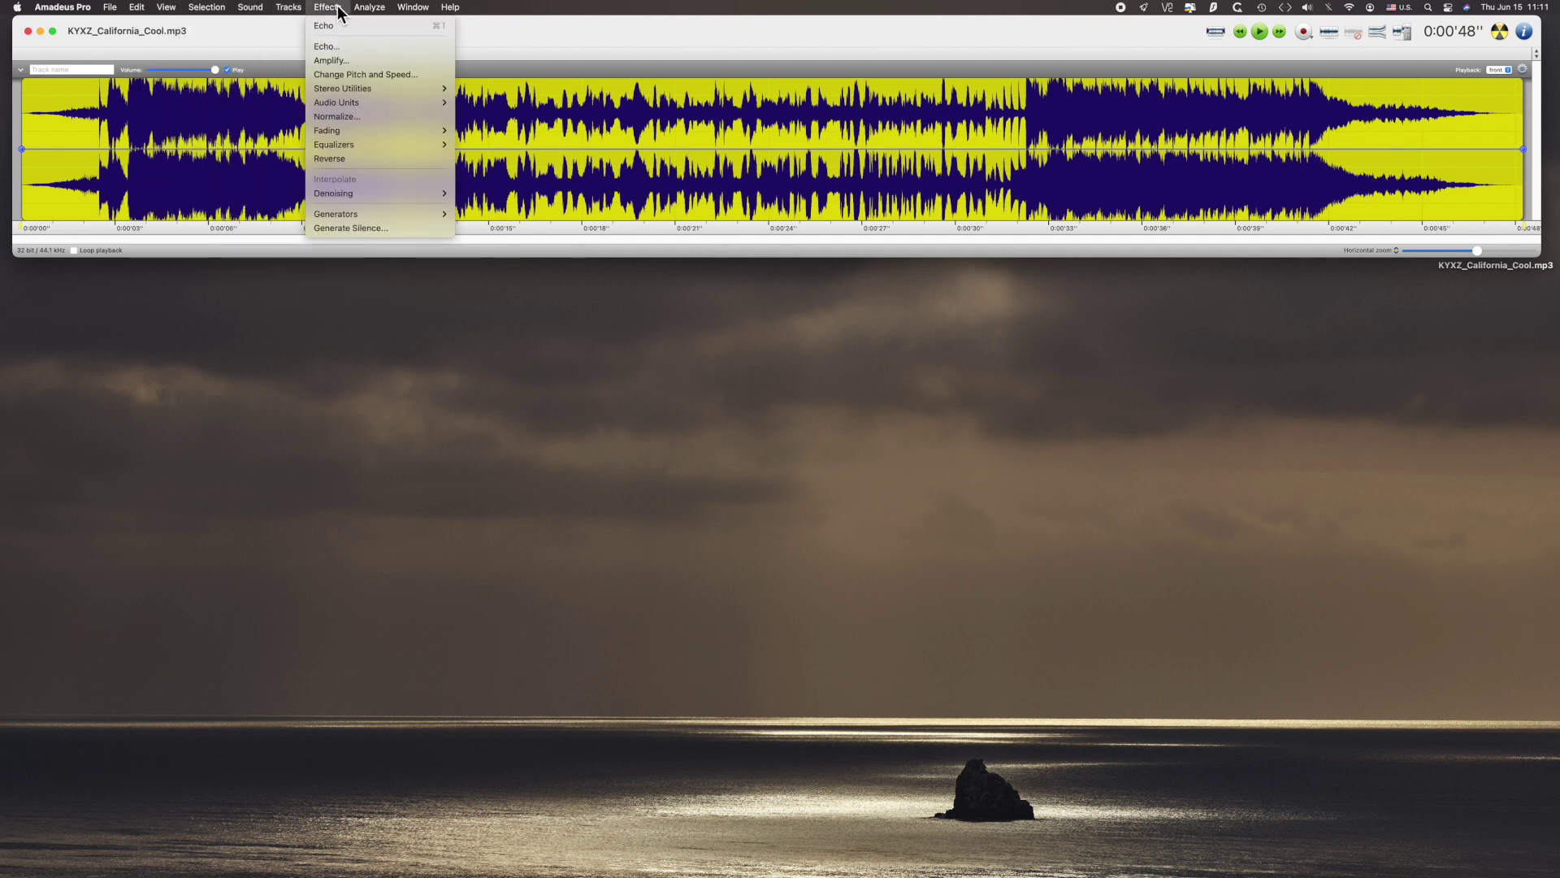
left_click(329, 62)
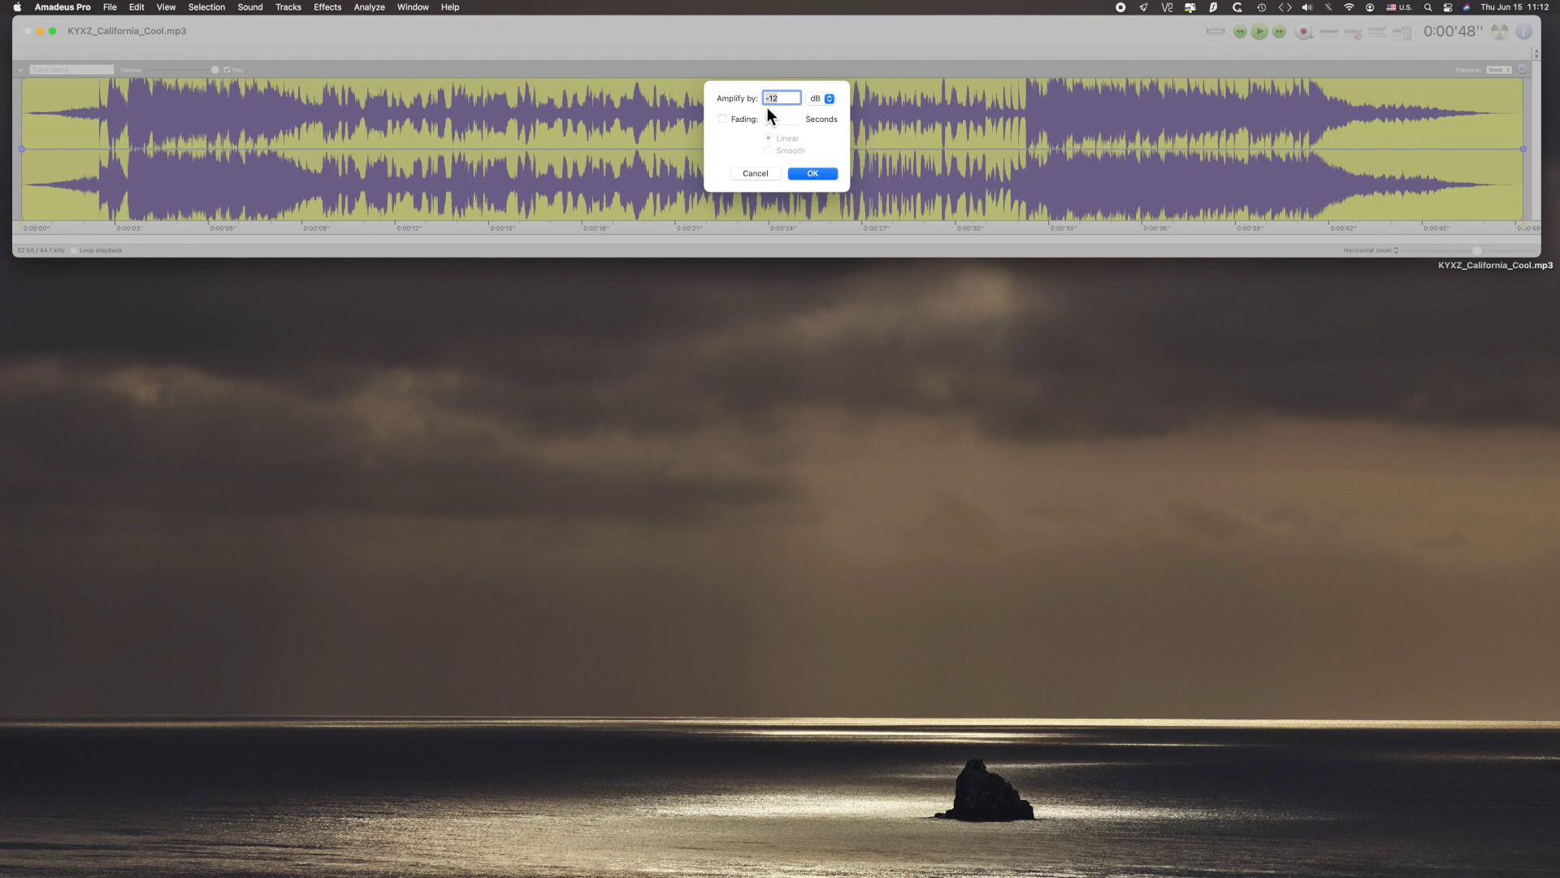
left_click(756, 173)
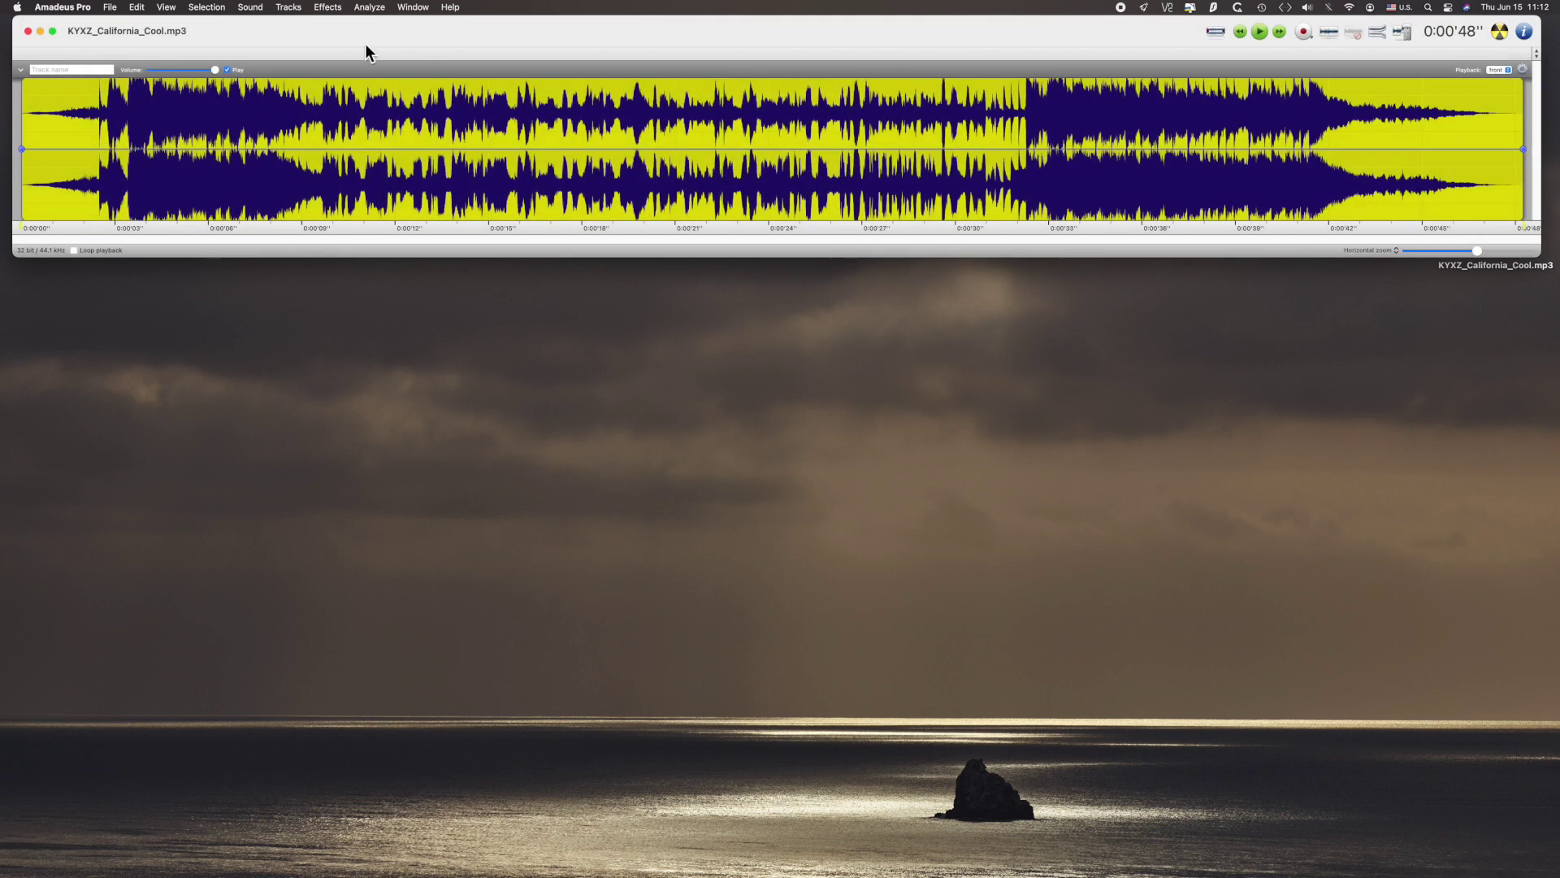
left_click(325, 7)
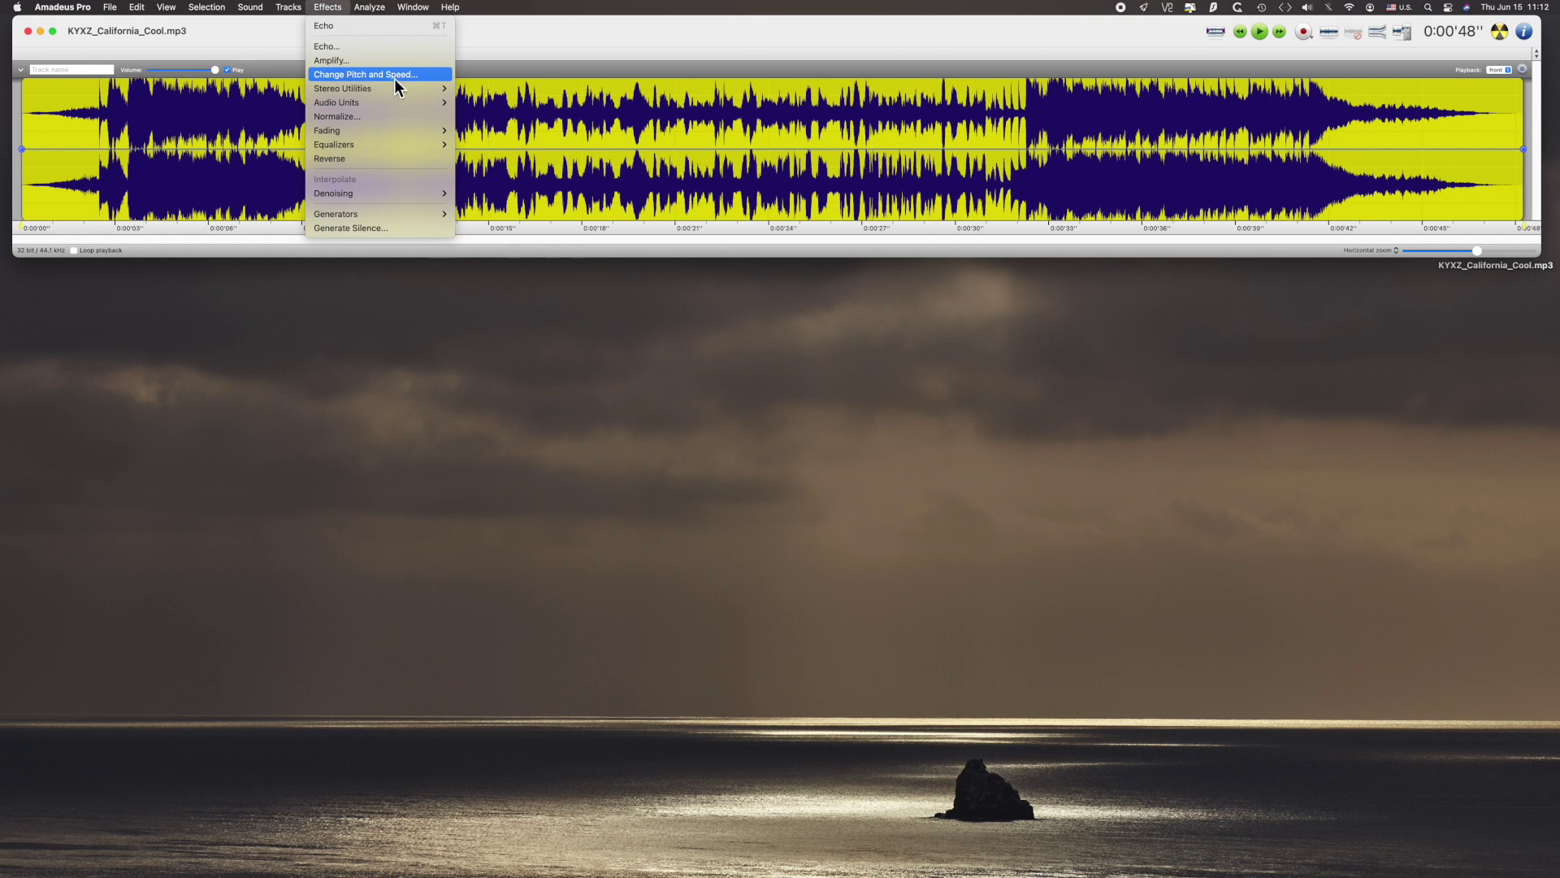
mouse_move(393, 88)
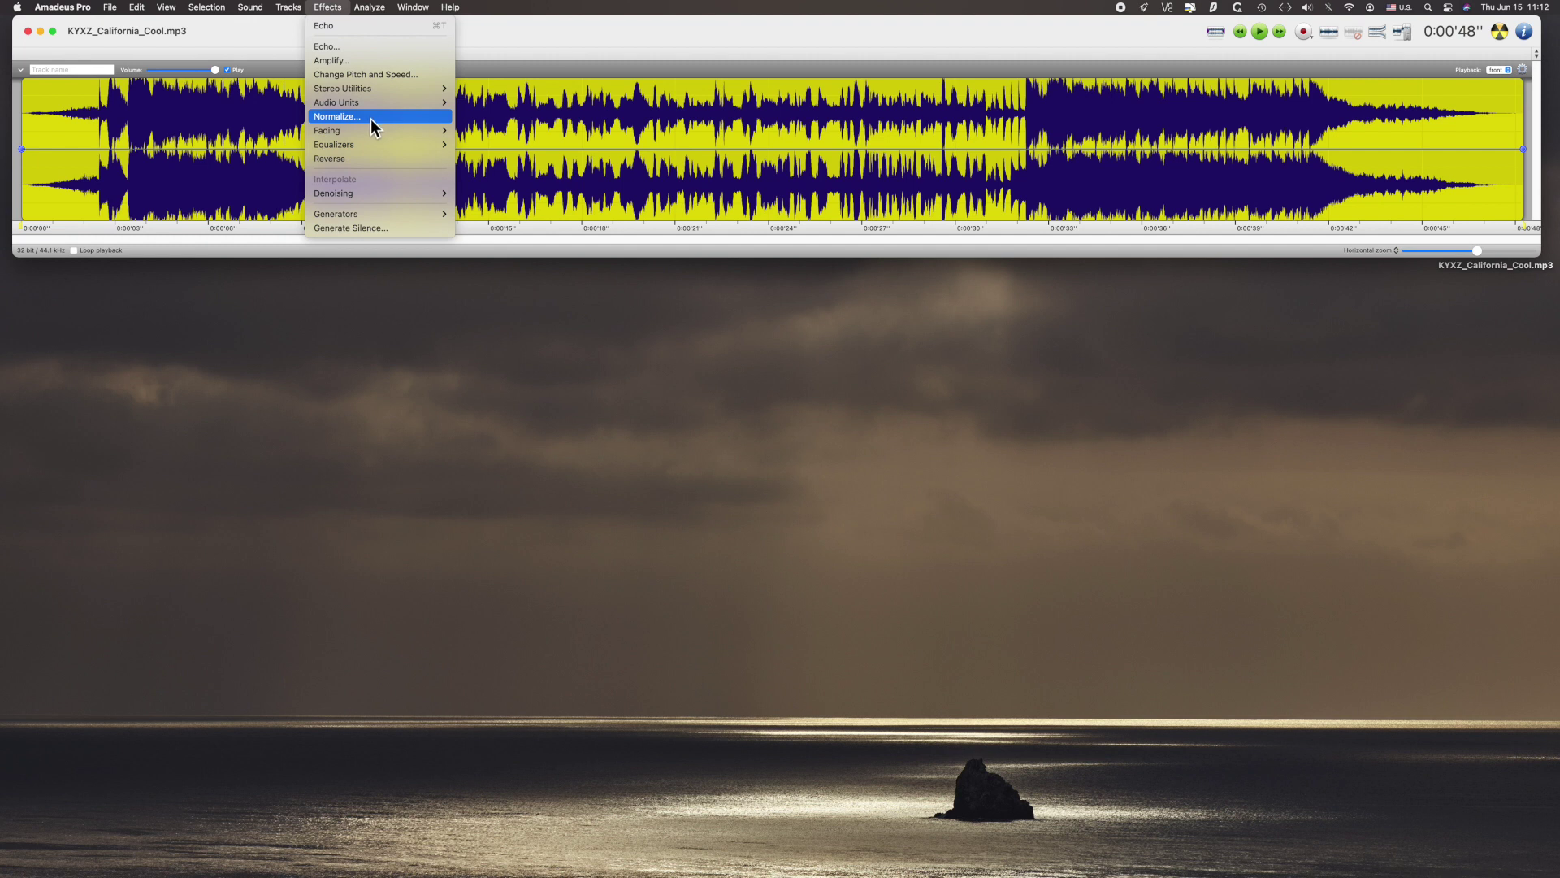
left_click(369, 120)
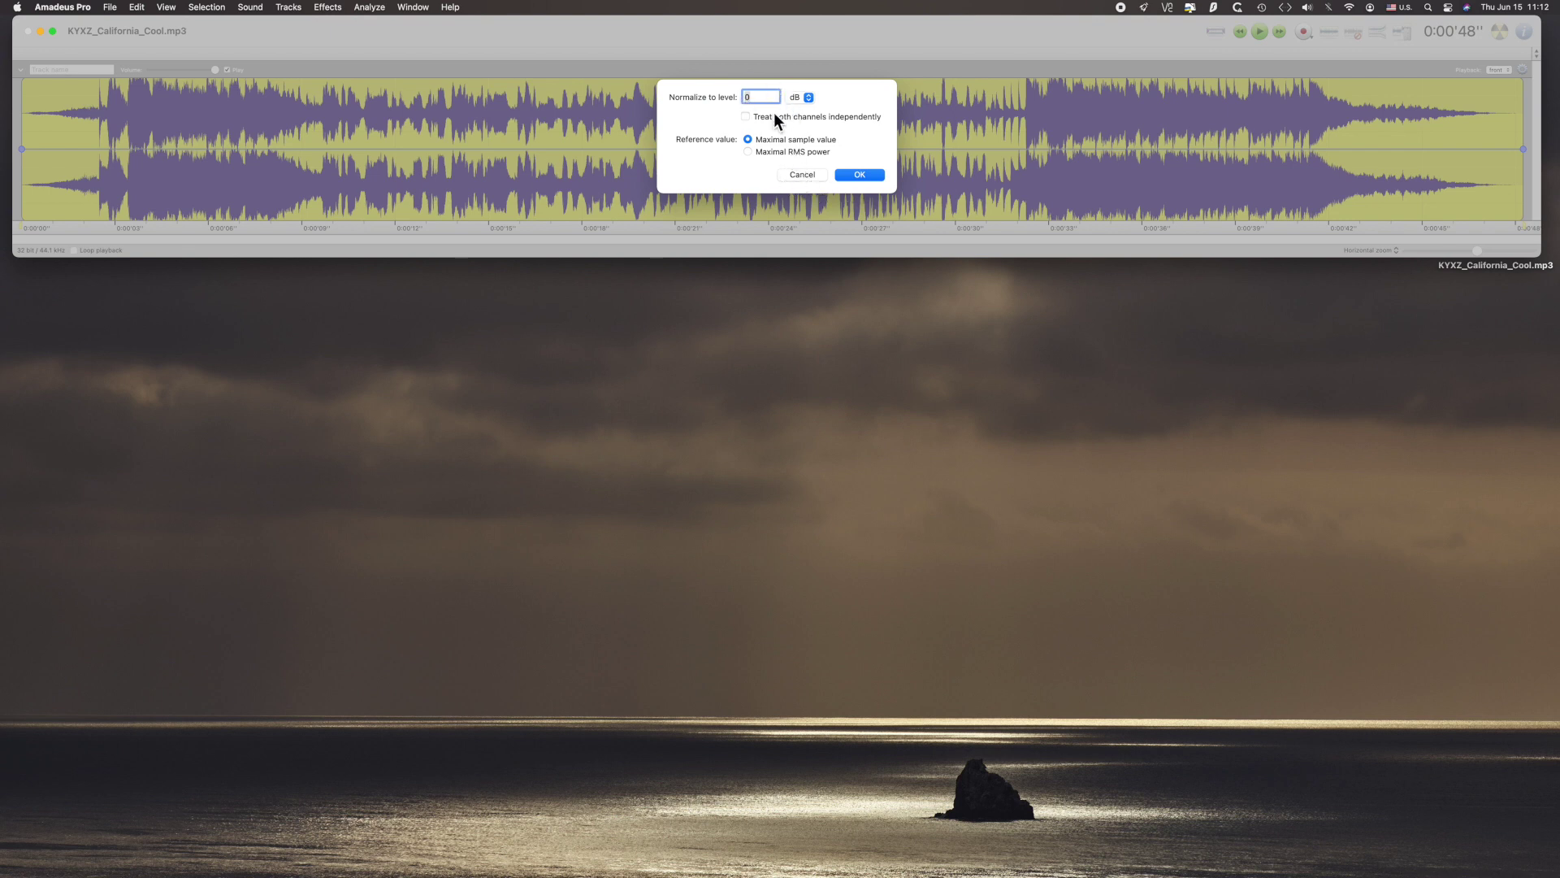
left_click(812, 177)
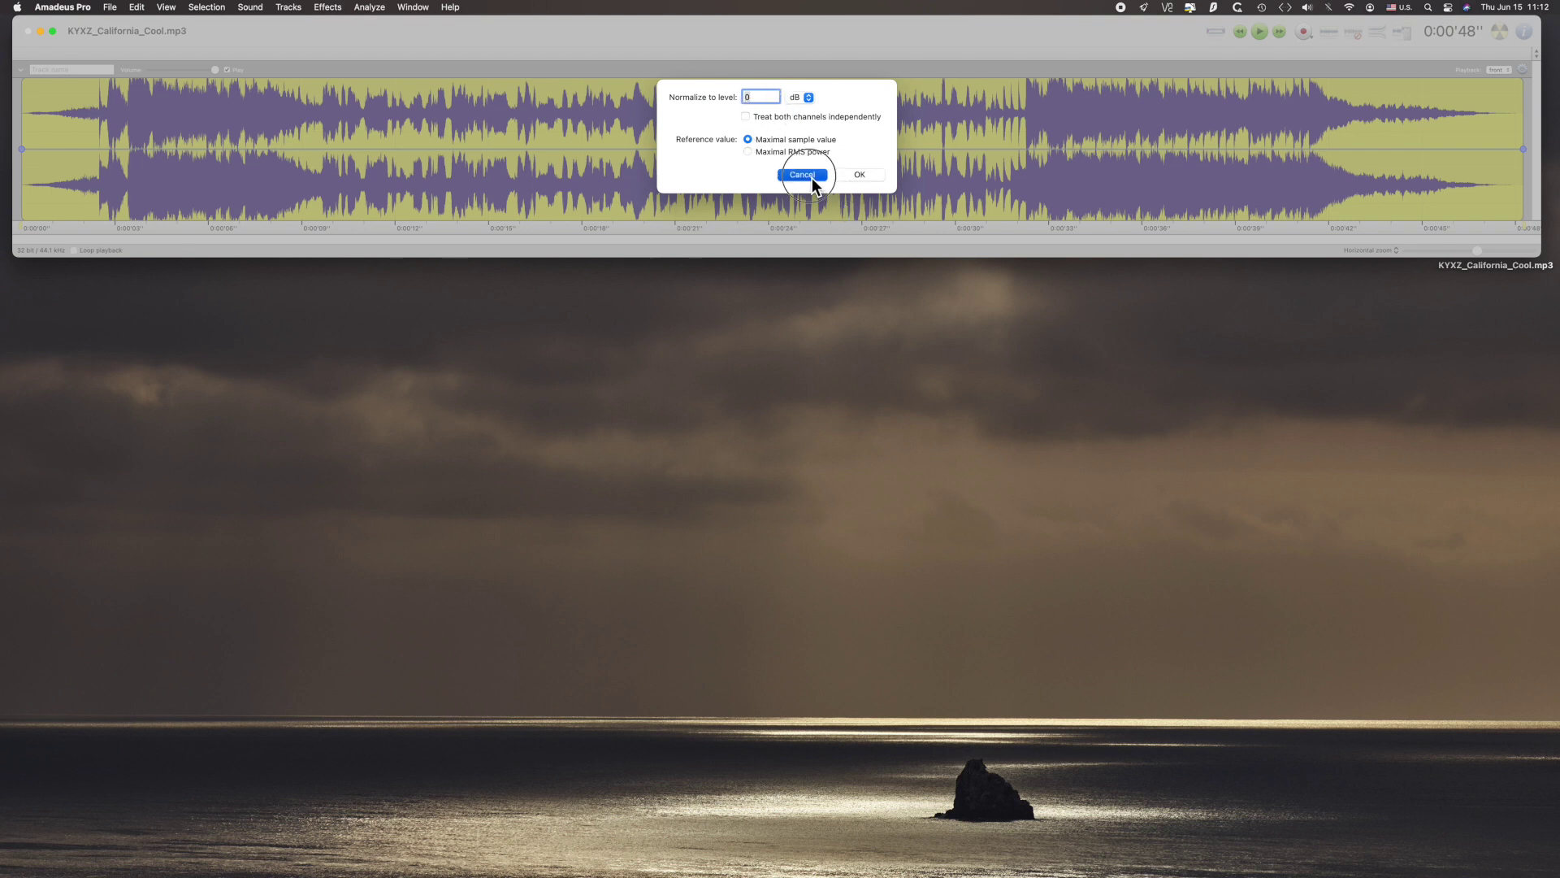
left_click(328, 9)
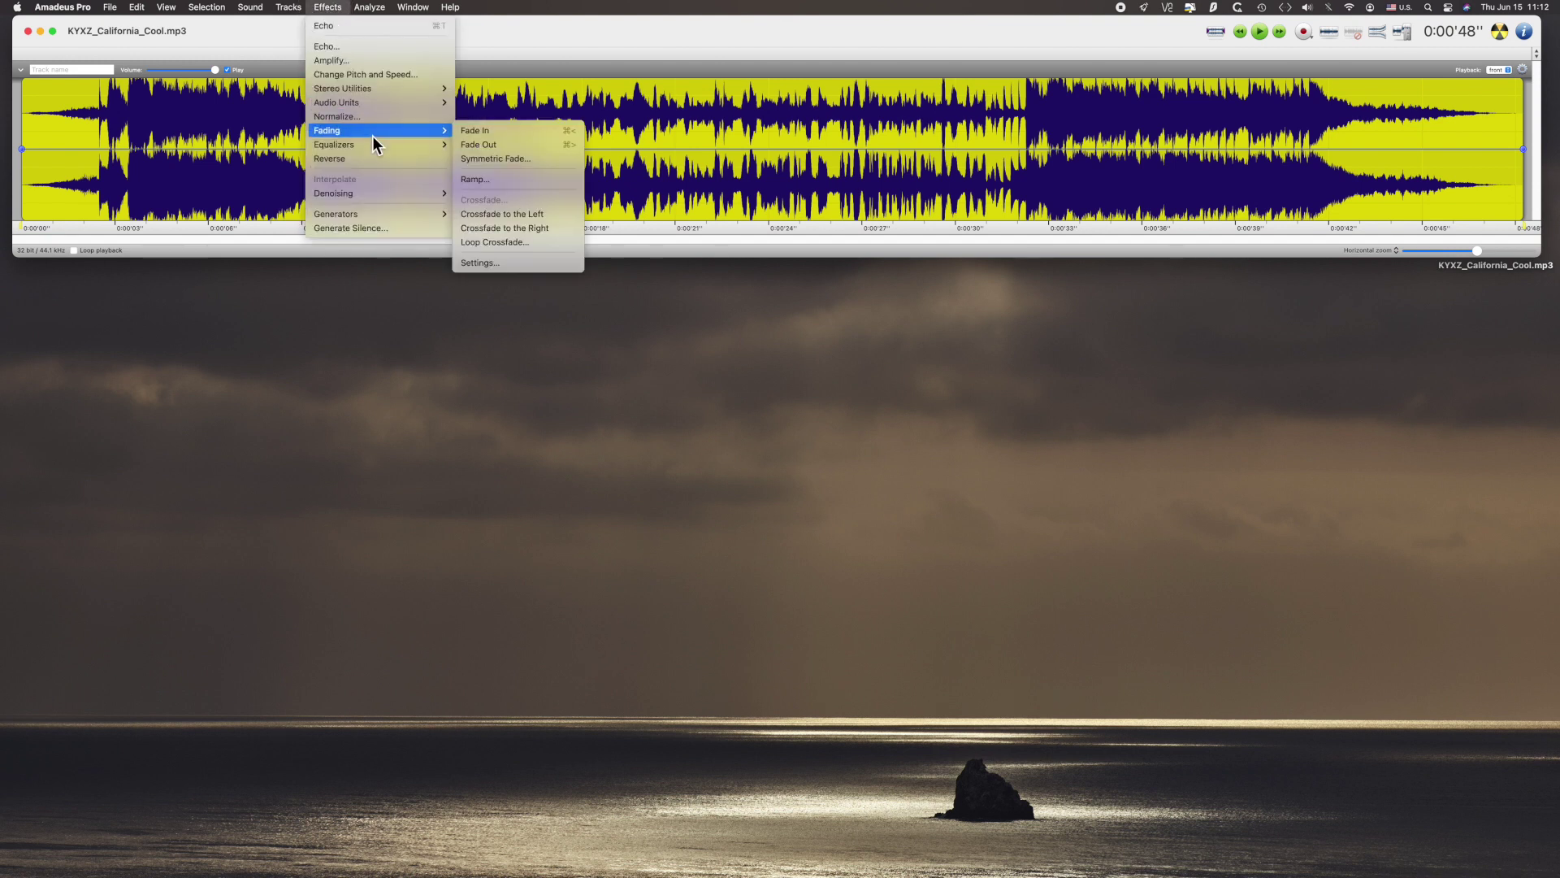
mouse_move(373, 134)
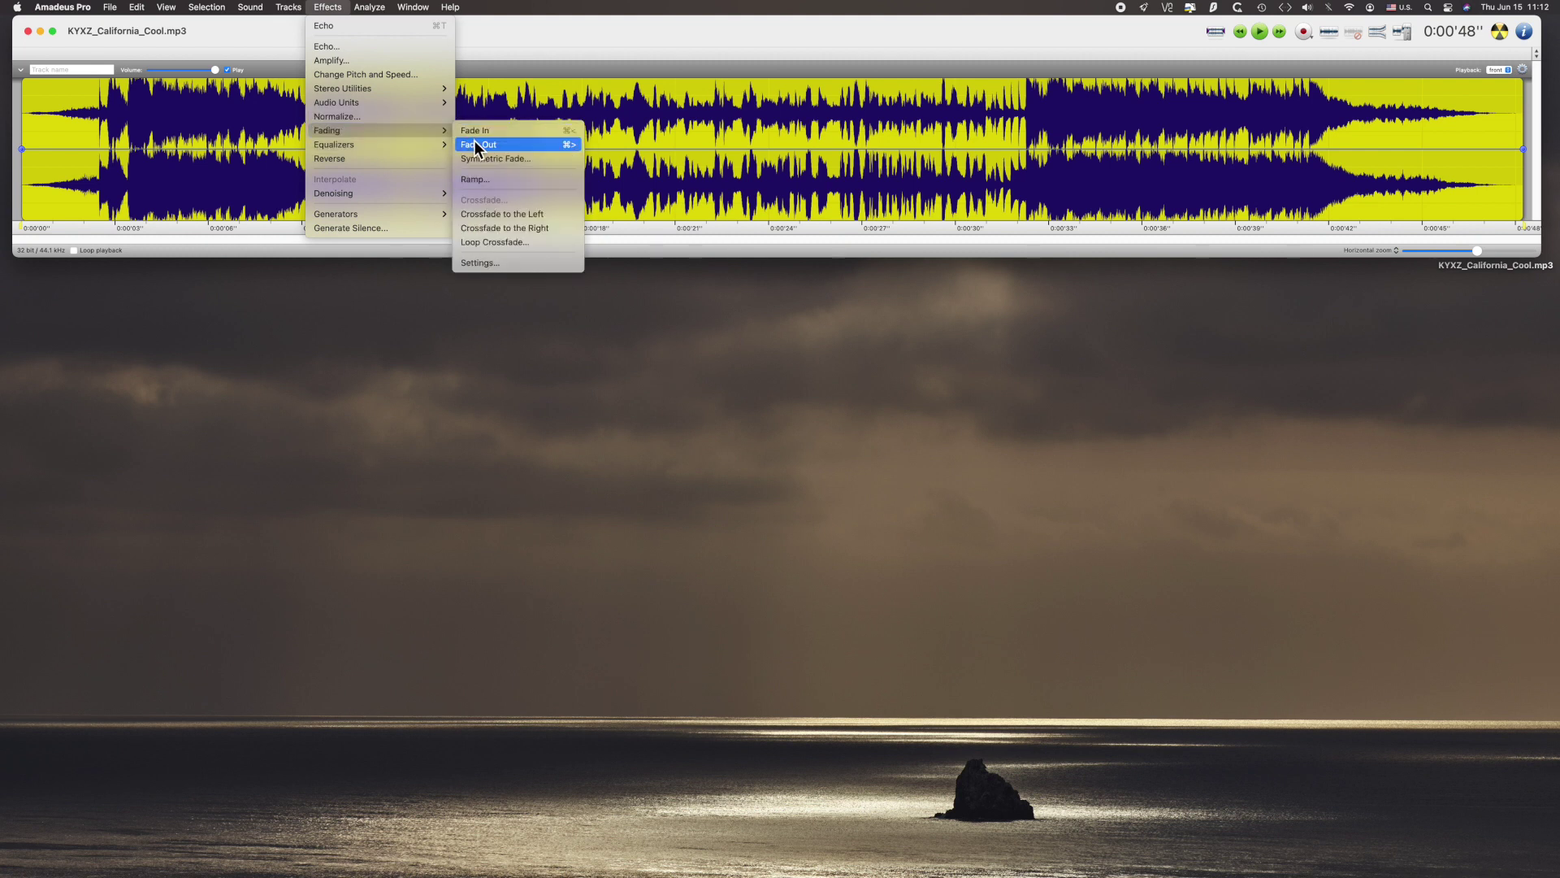
left_click(1295, 114)
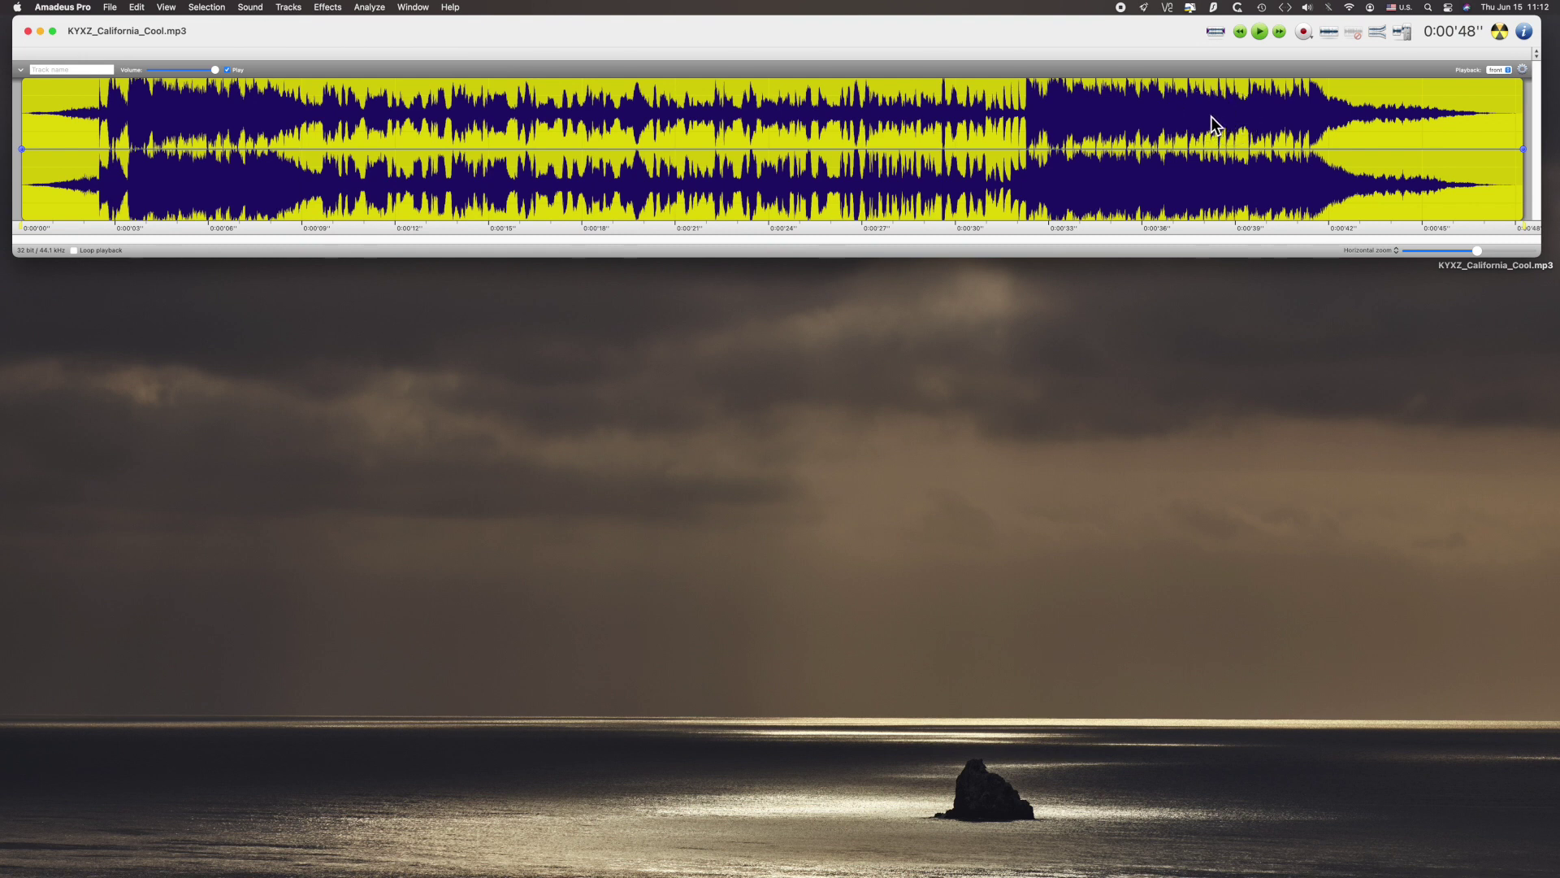
Select the song's tail from about 0:38 to the end, apply Fade Out, then undo it
left_click(1493, 96)
left_click_drag(1224, 127, 1524, 138)
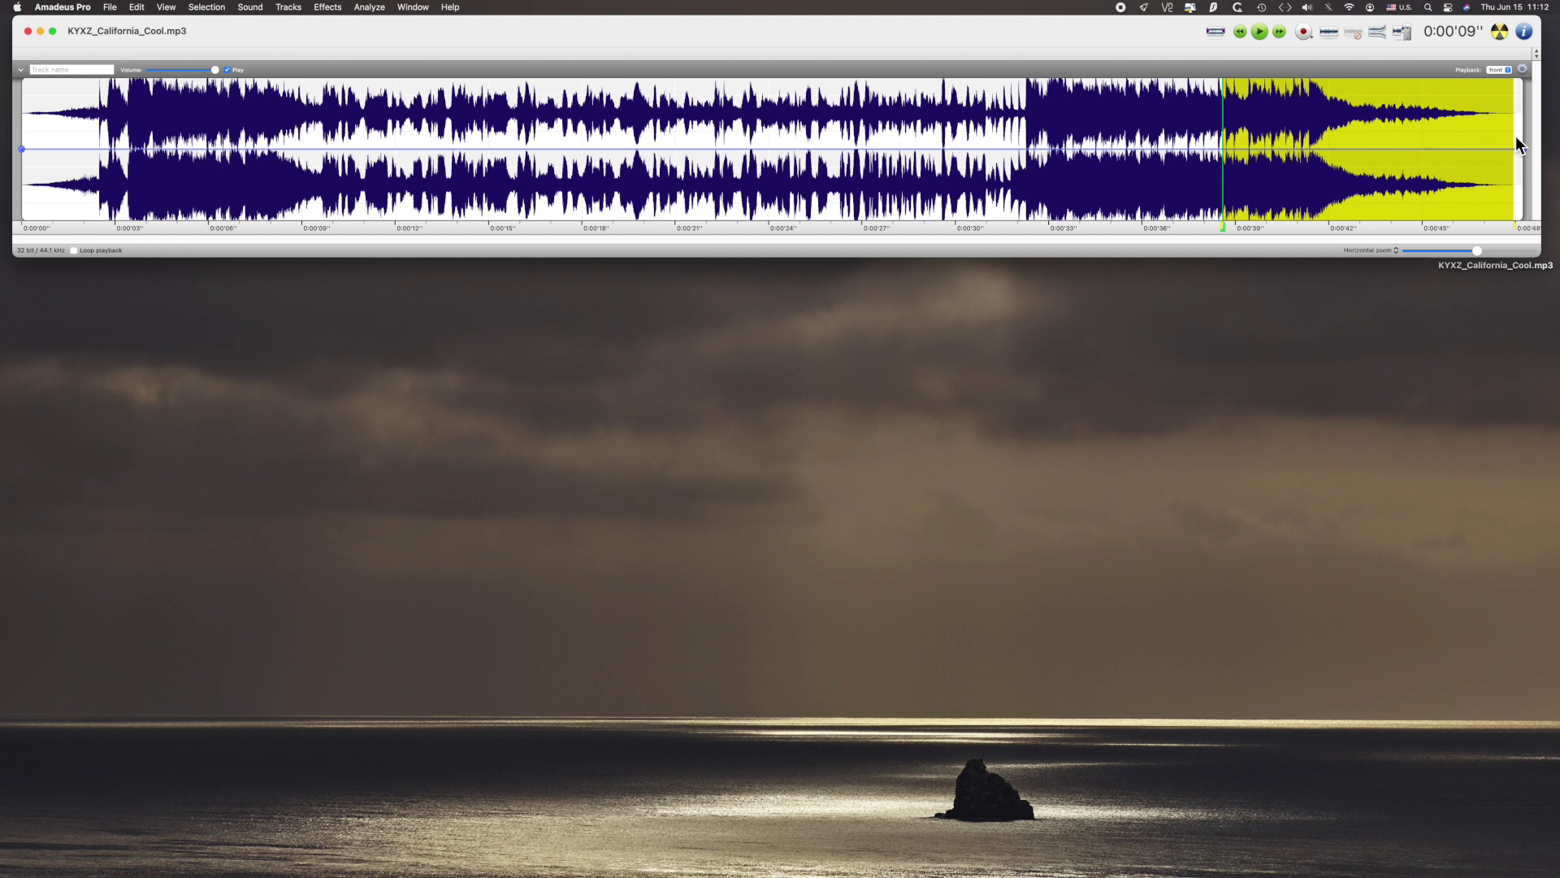
left_click(343, 8)
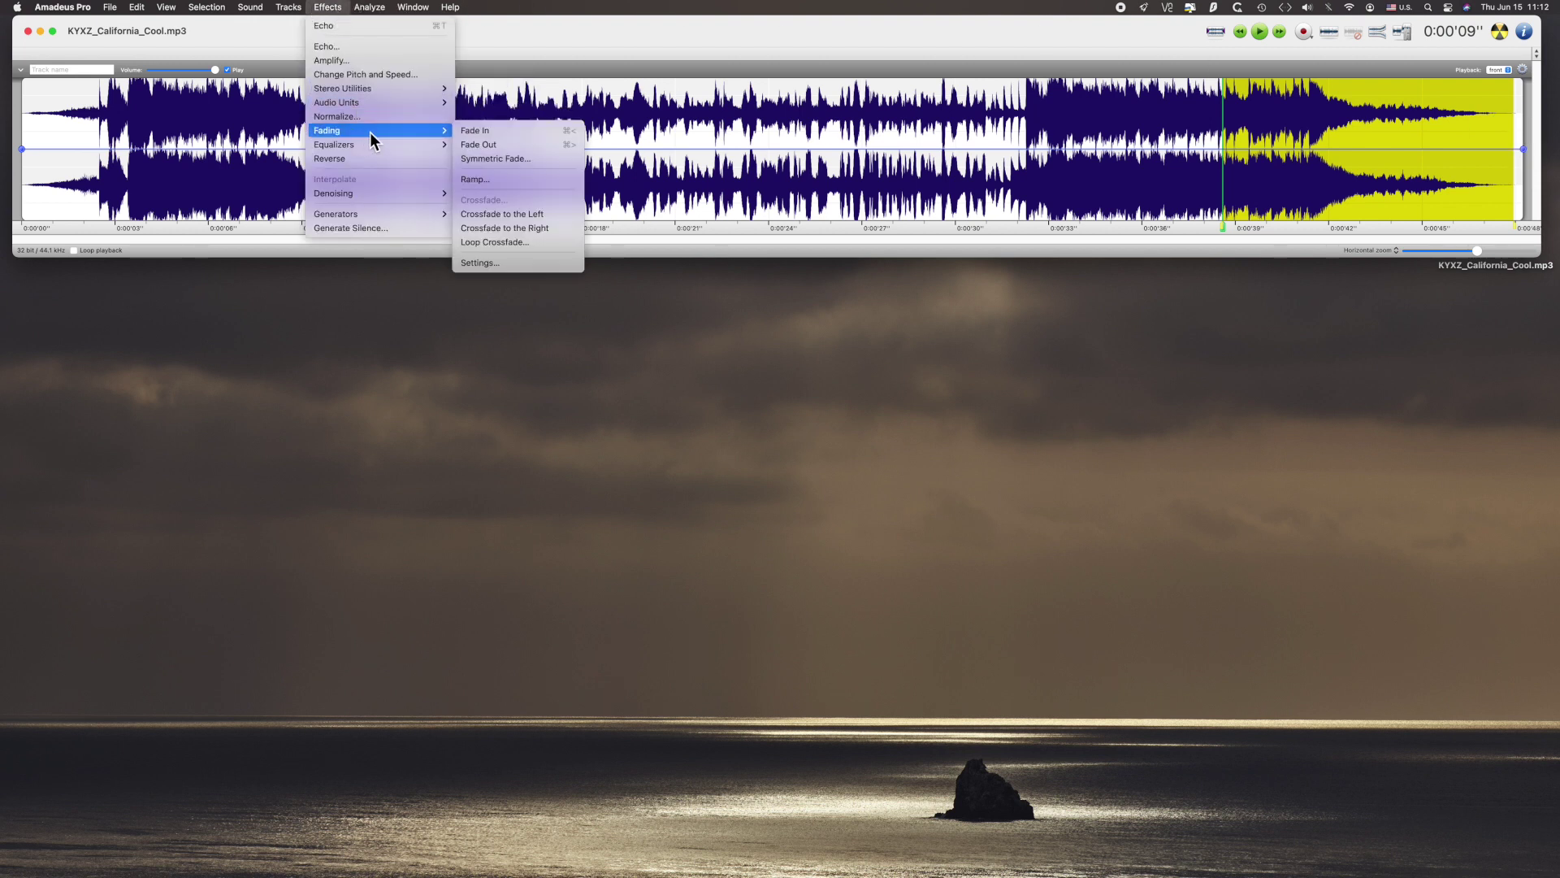
left_click(570, 147)
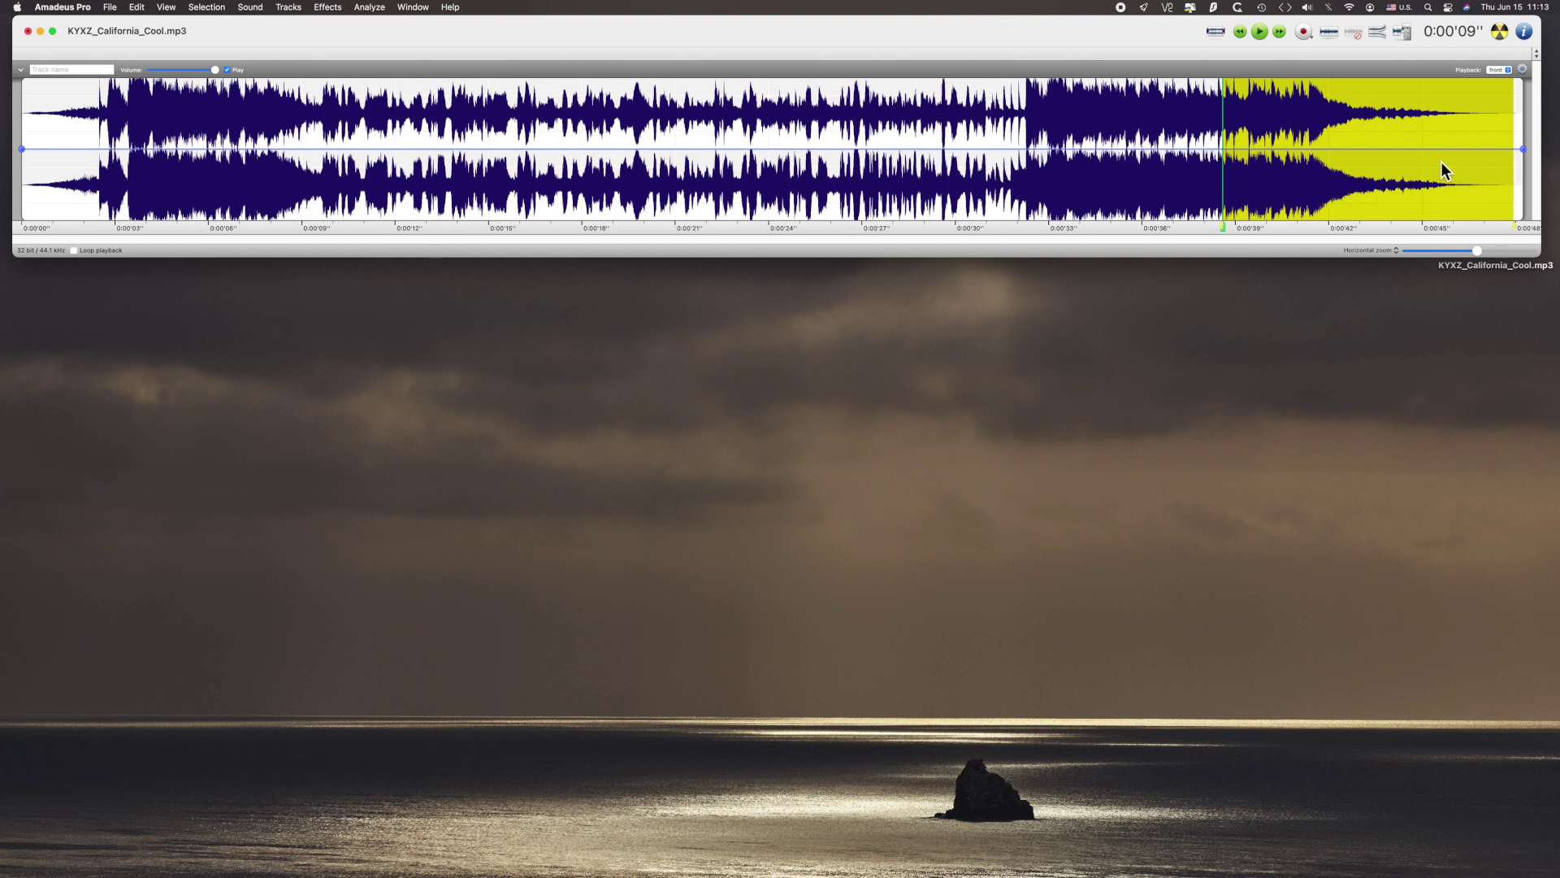
key("super+z")
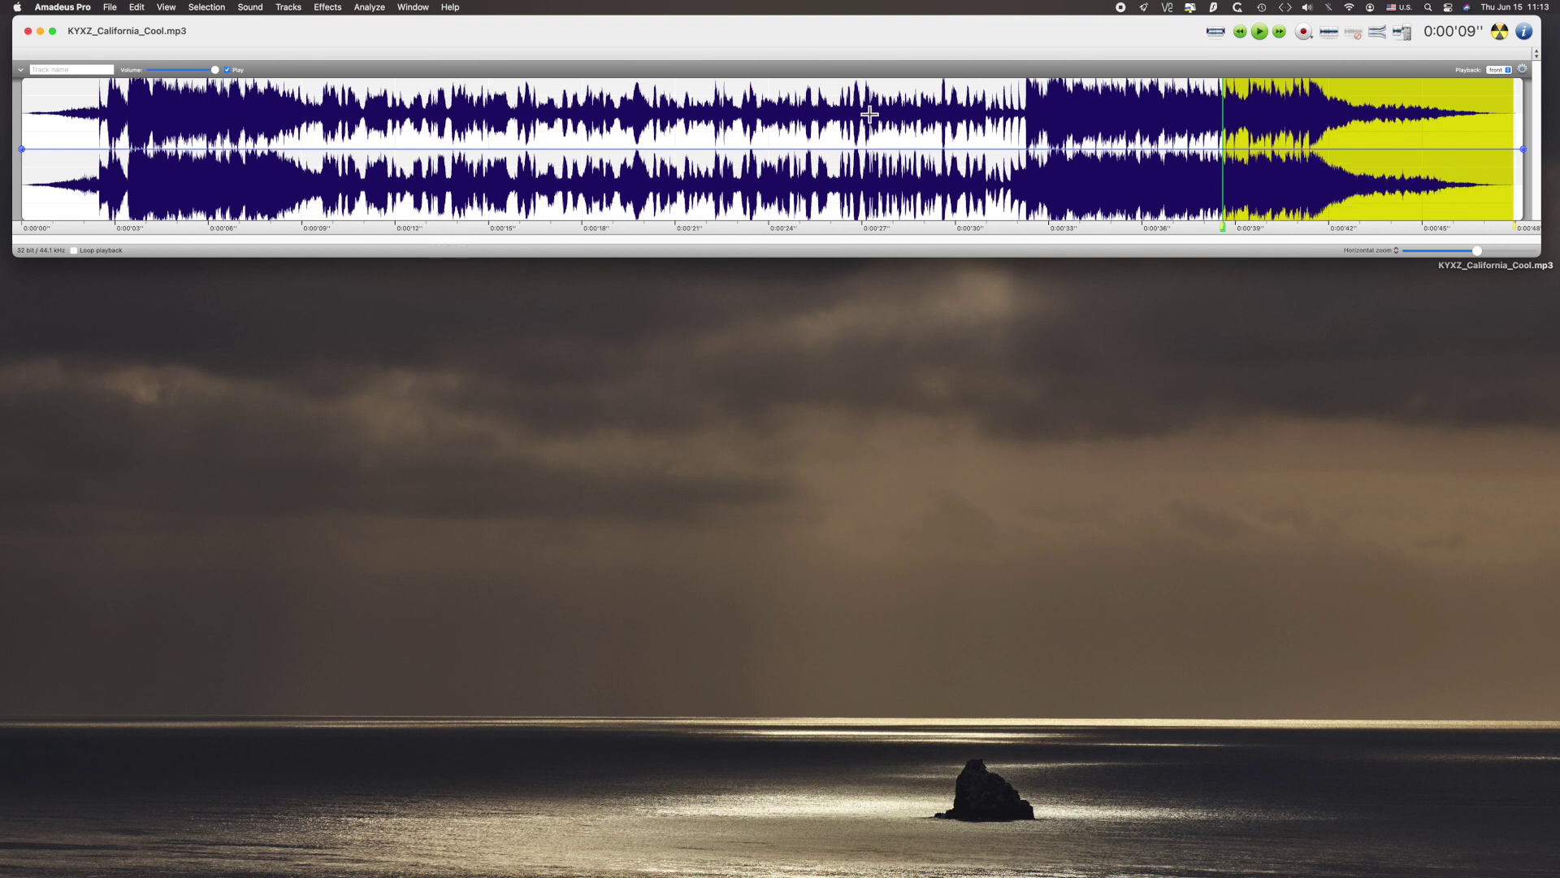
Open and close the Audio Units Rack, then show the Audio Units > Apple submenu
left_click(333, 8)
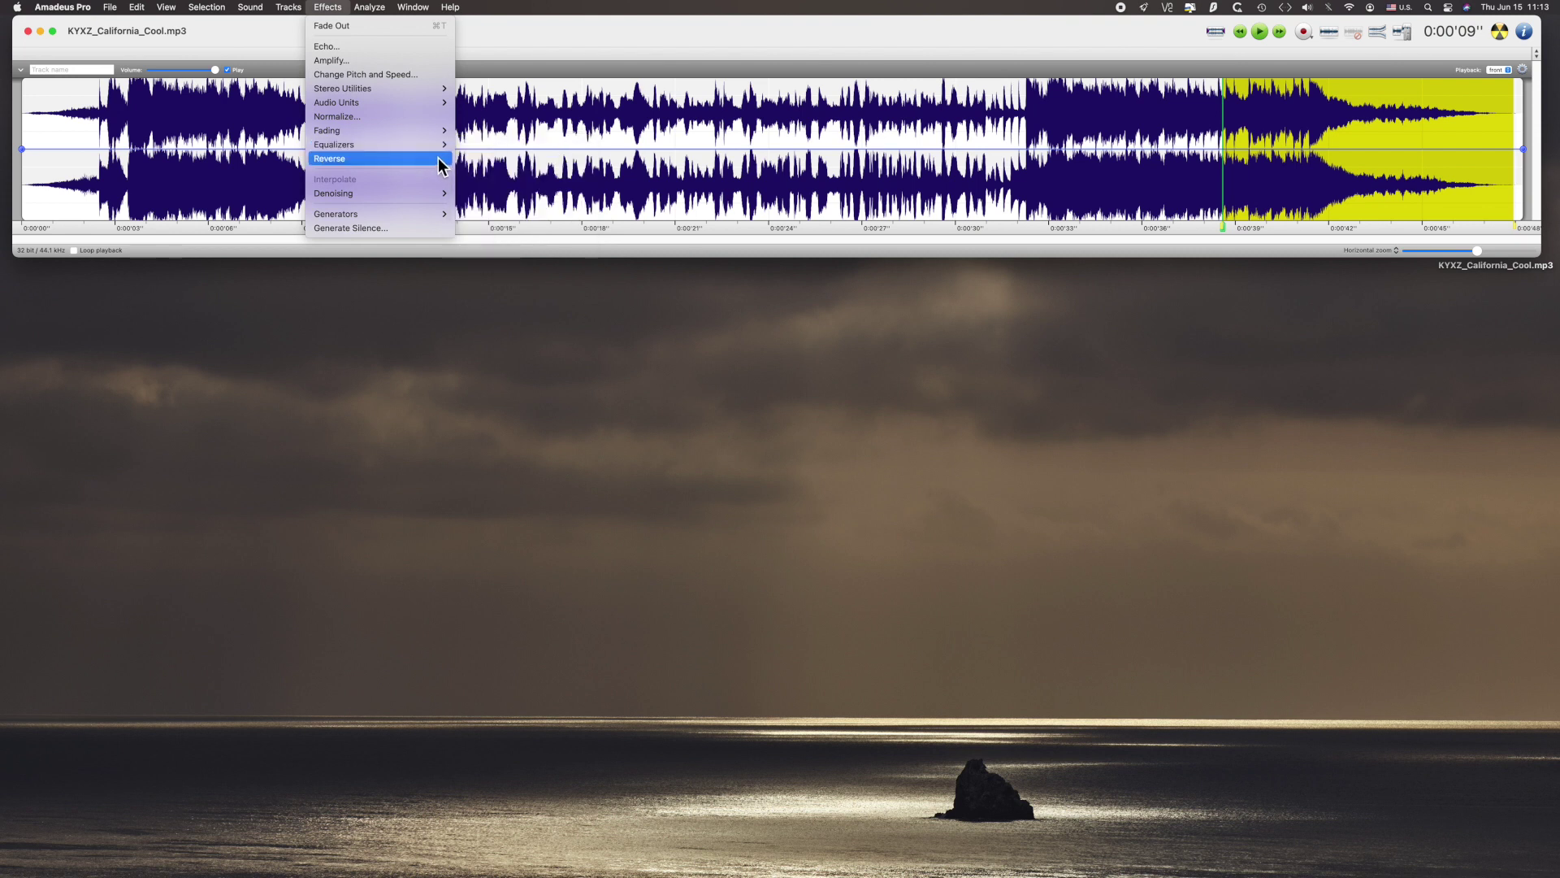
mouse_move(415, 104)
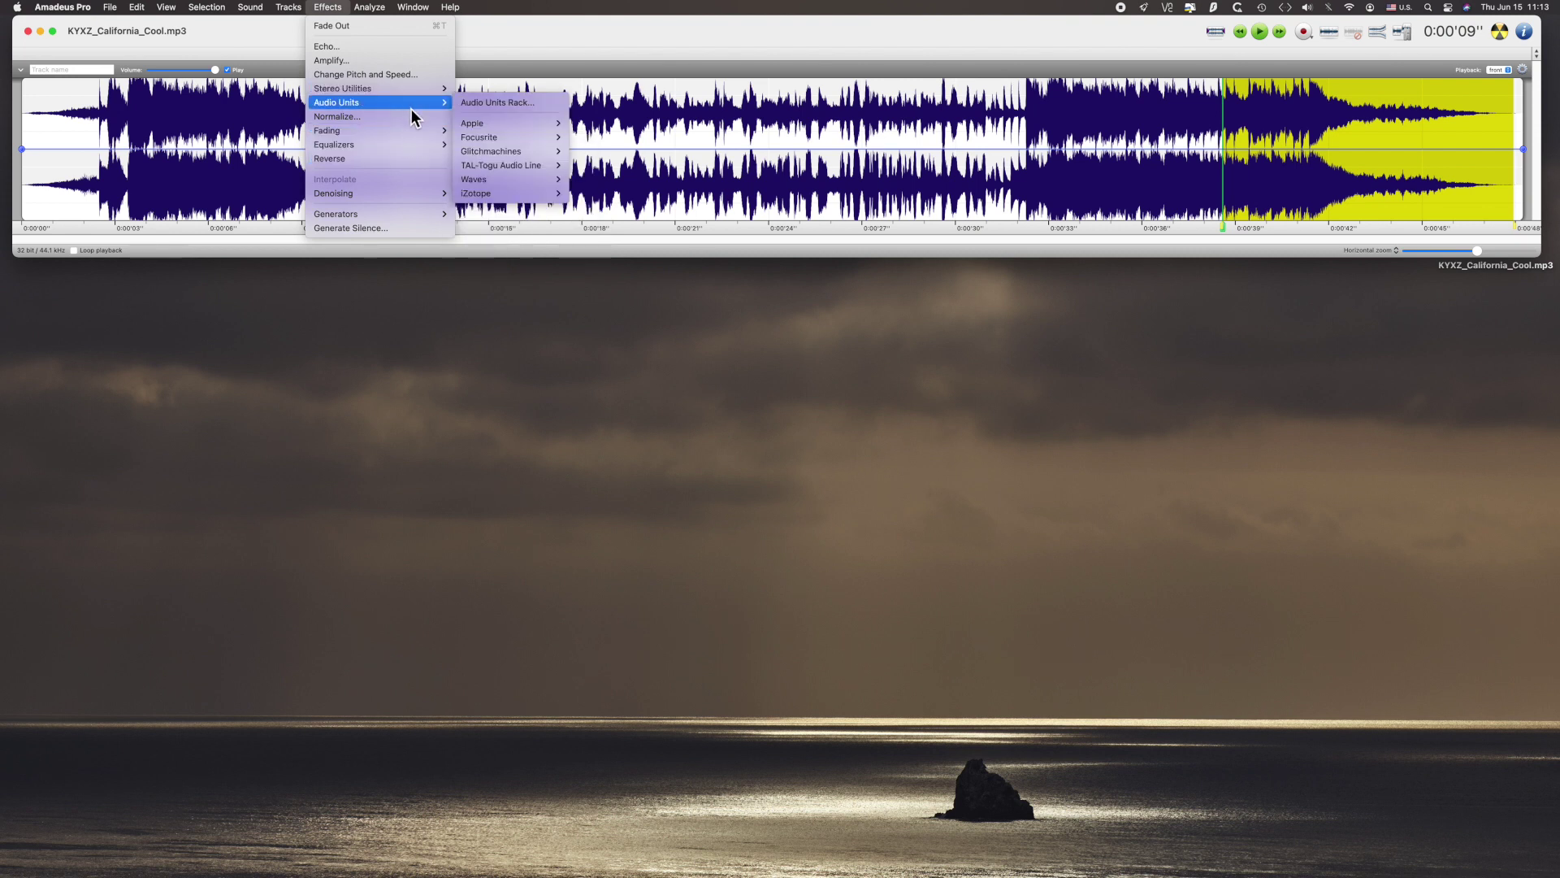
mouse_move(483, 125)
left_click(486, 105)
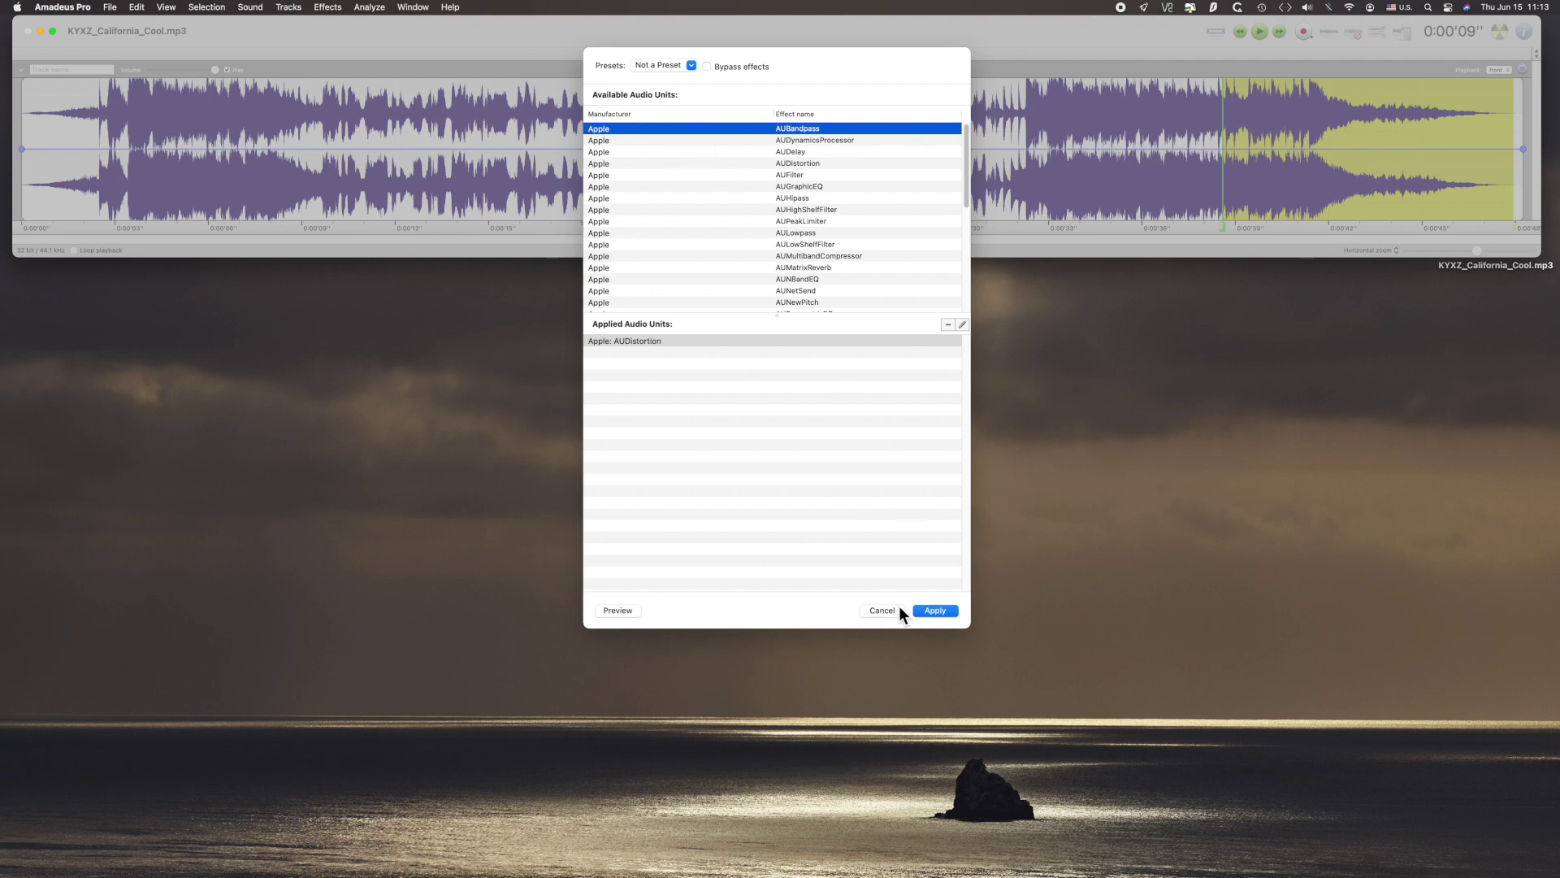
key("Return")
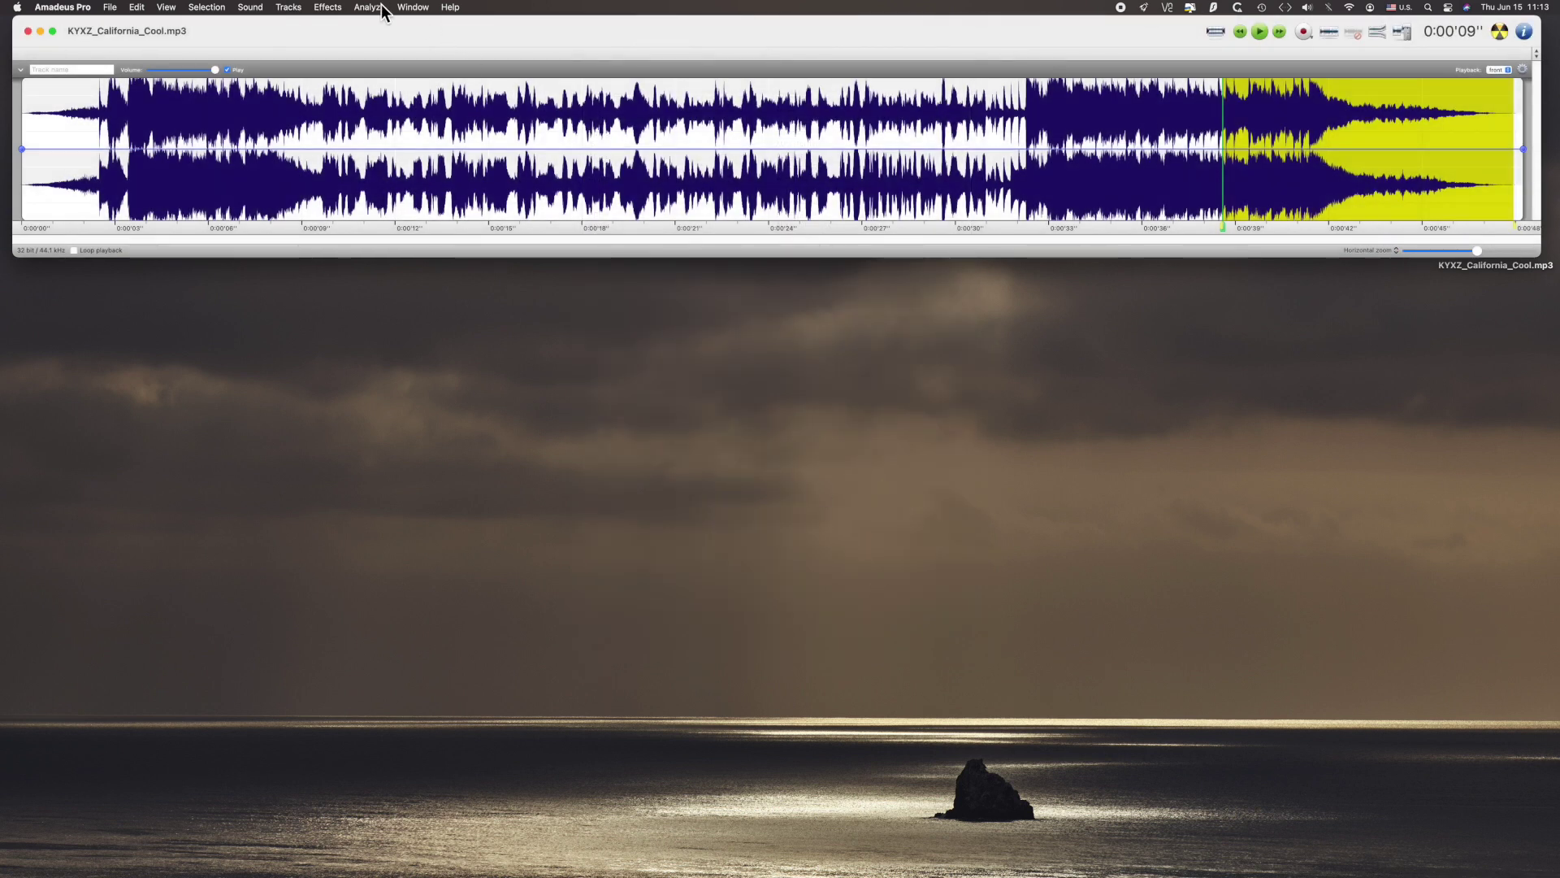
left_click(327, 8)
mouse_move(350, 103)
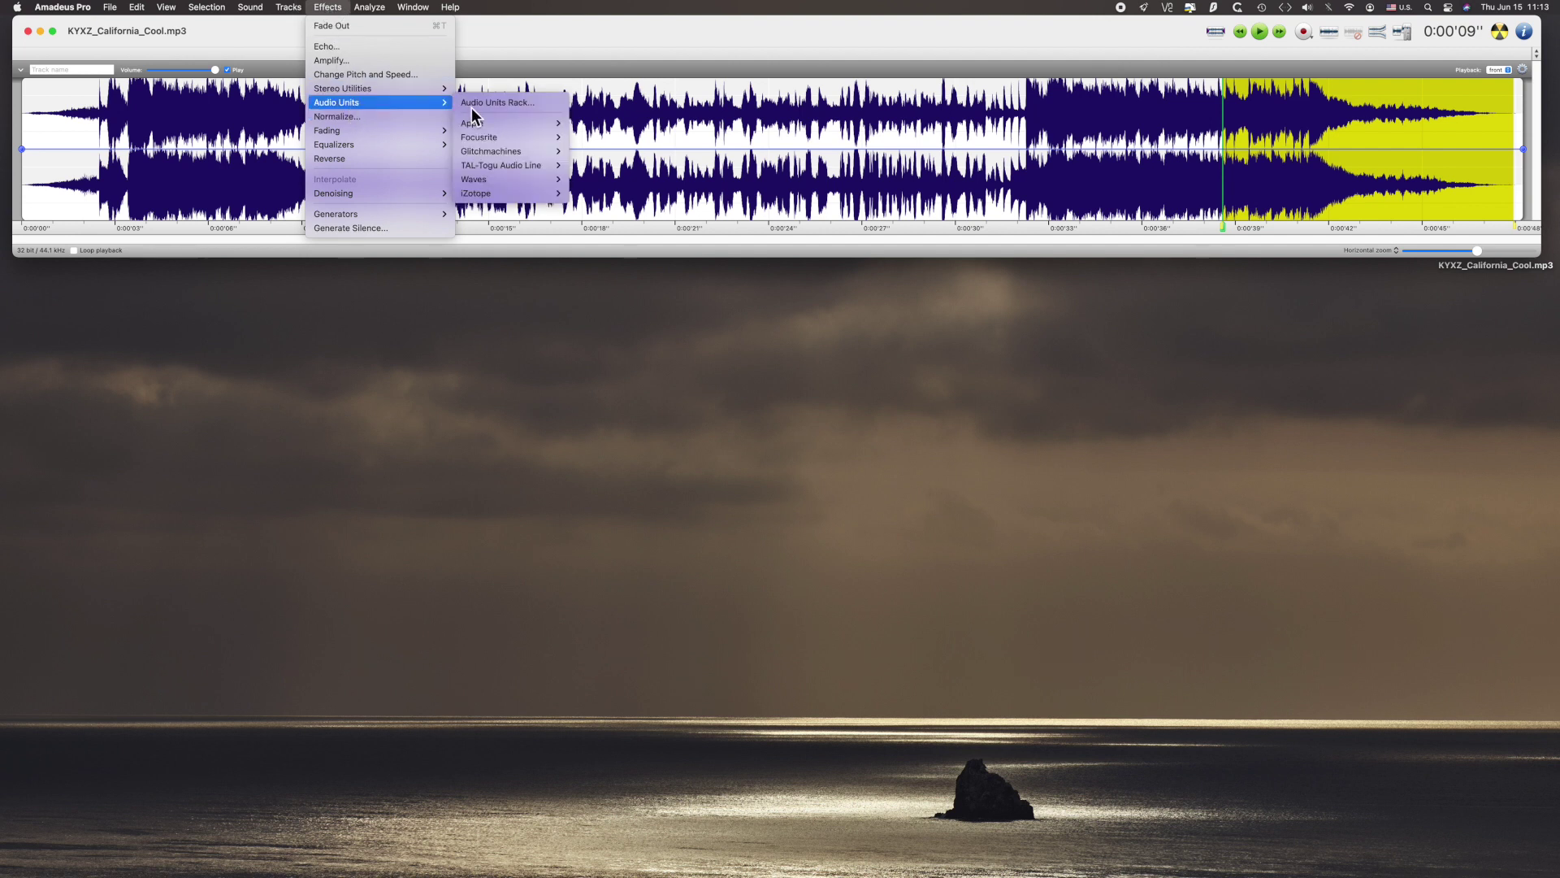
mouse_move(504, 123)
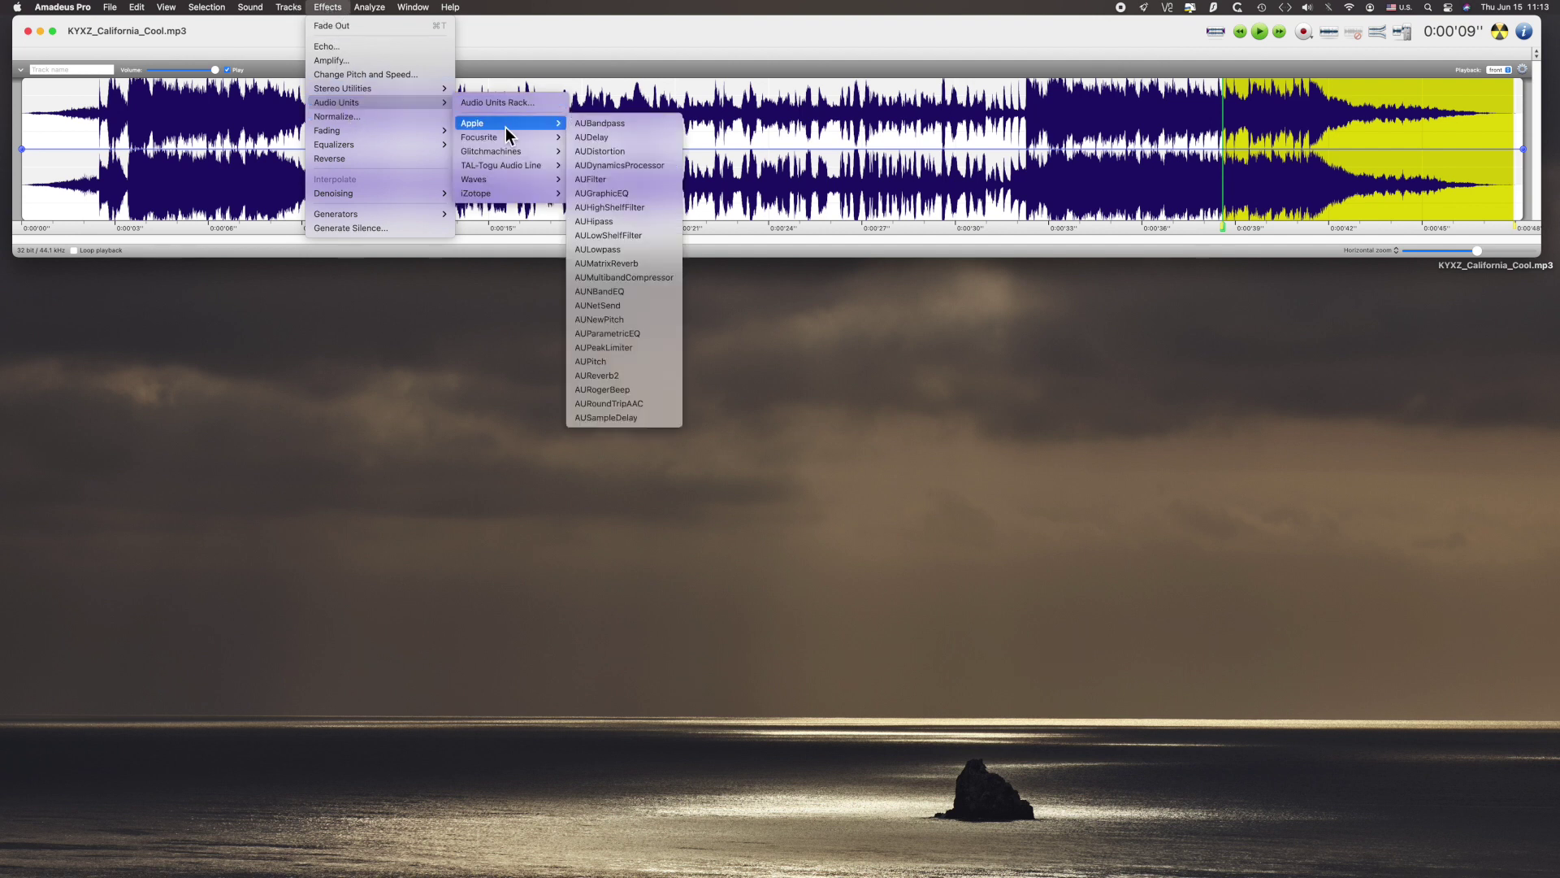
left_click(622, 137)
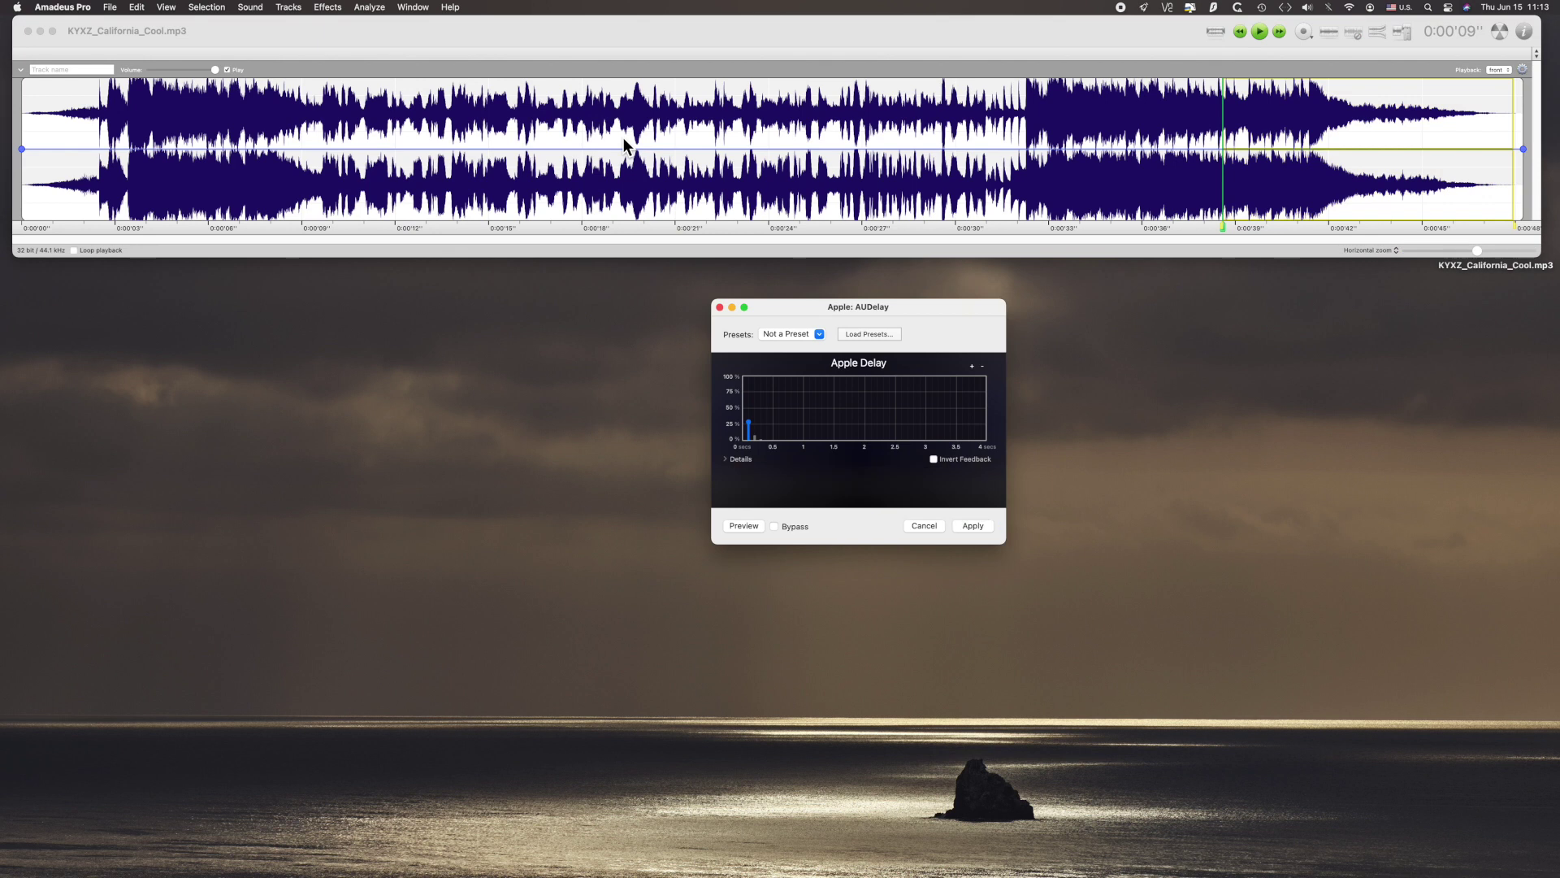
left_click(741, 527)
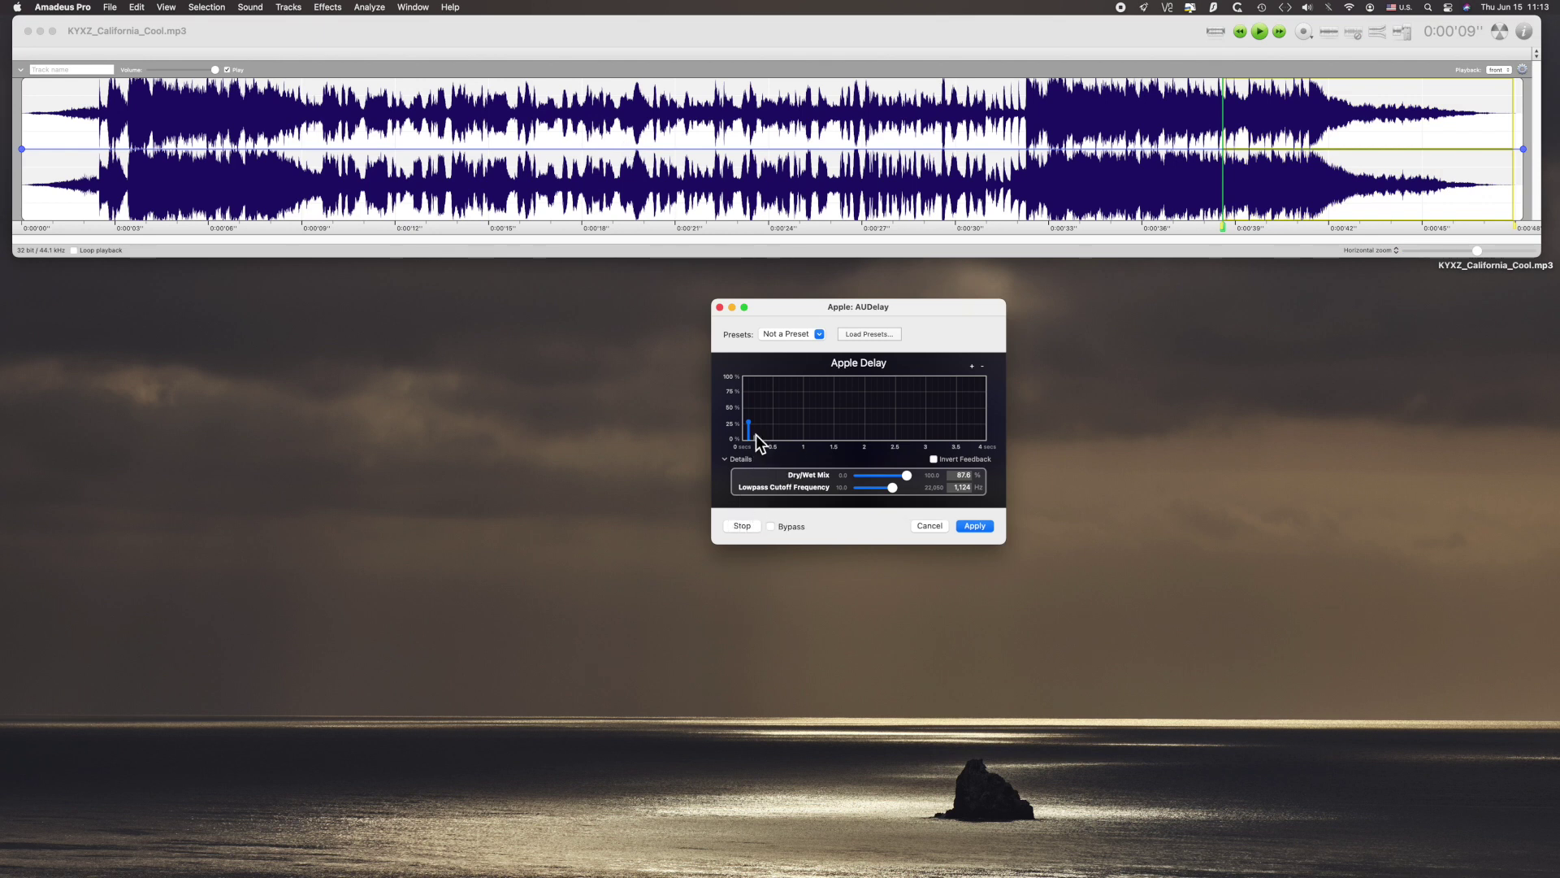
mouse_move(756, 438)
left_mouse_down()
mouse_move(907, 428)
mouse_move(762, 437)
left_mouse_up()
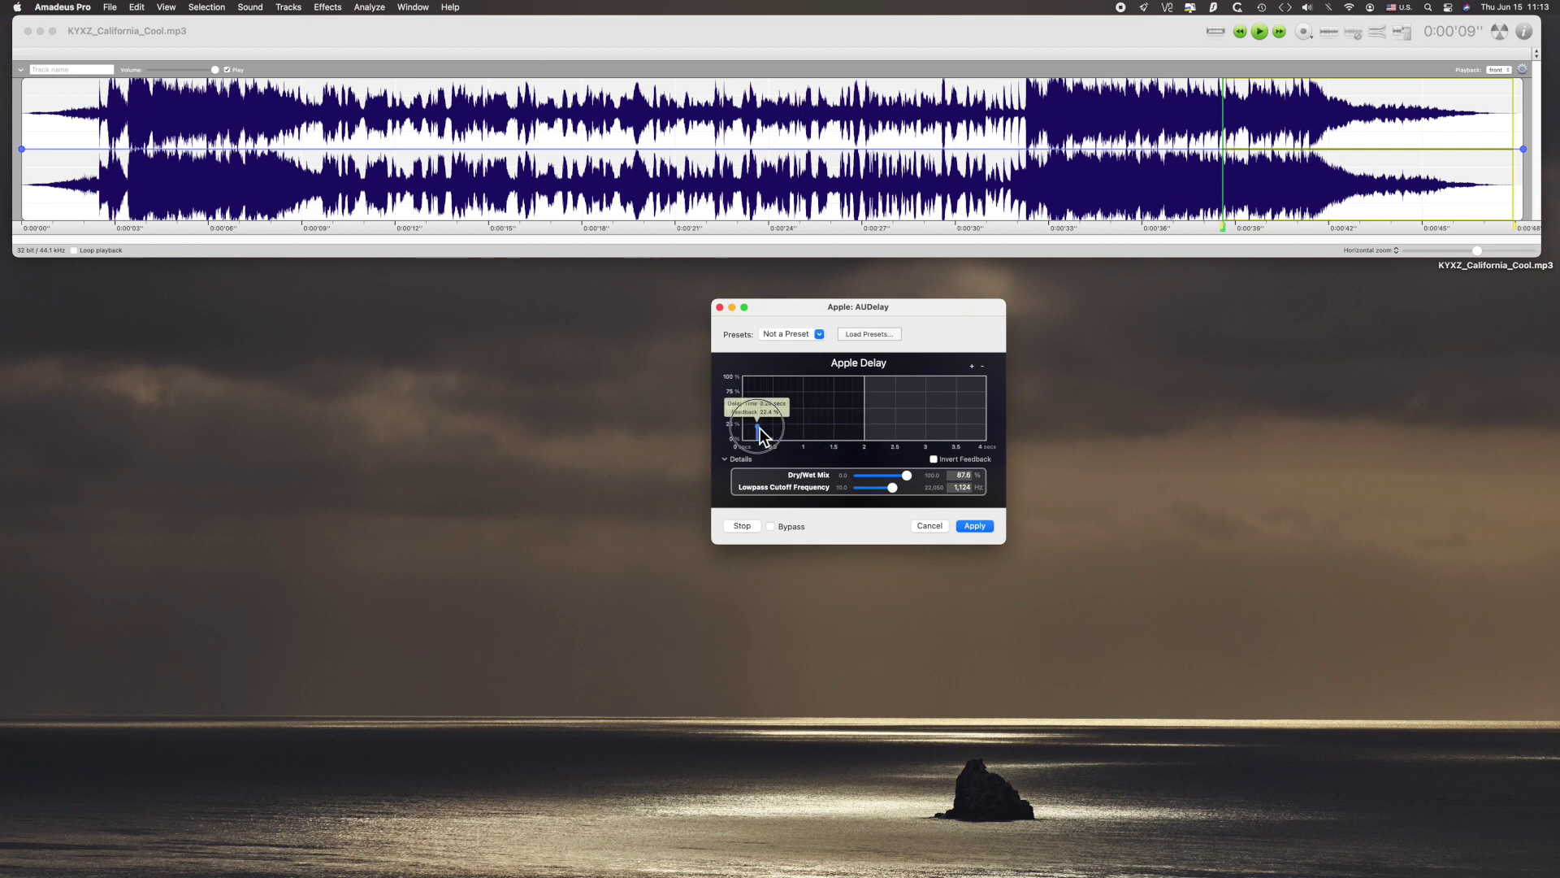
left_click(759, 427)
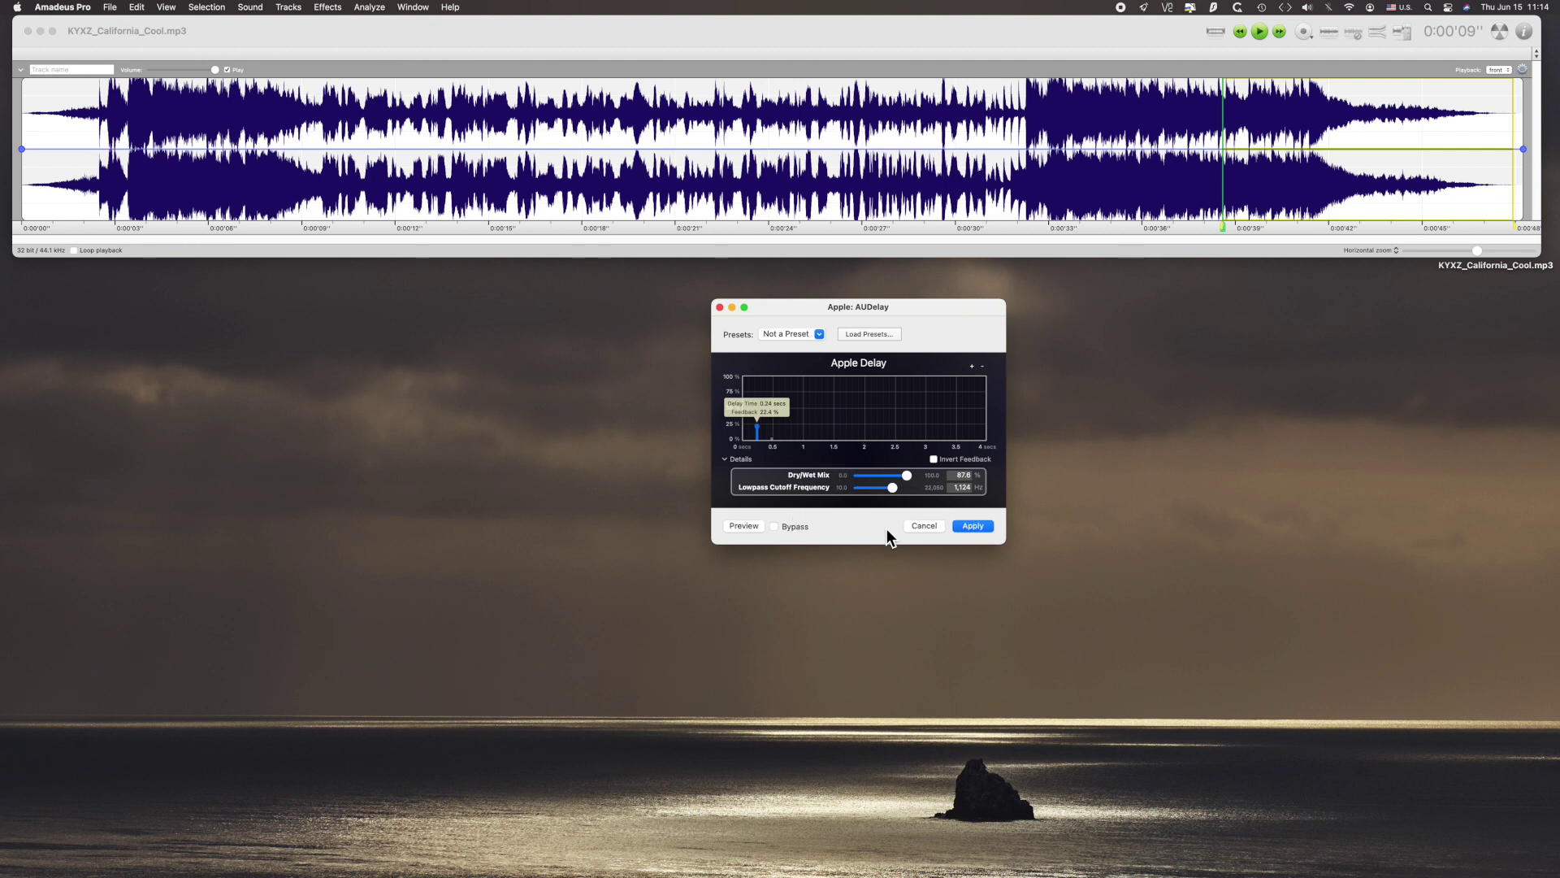
left_click(924, 526)
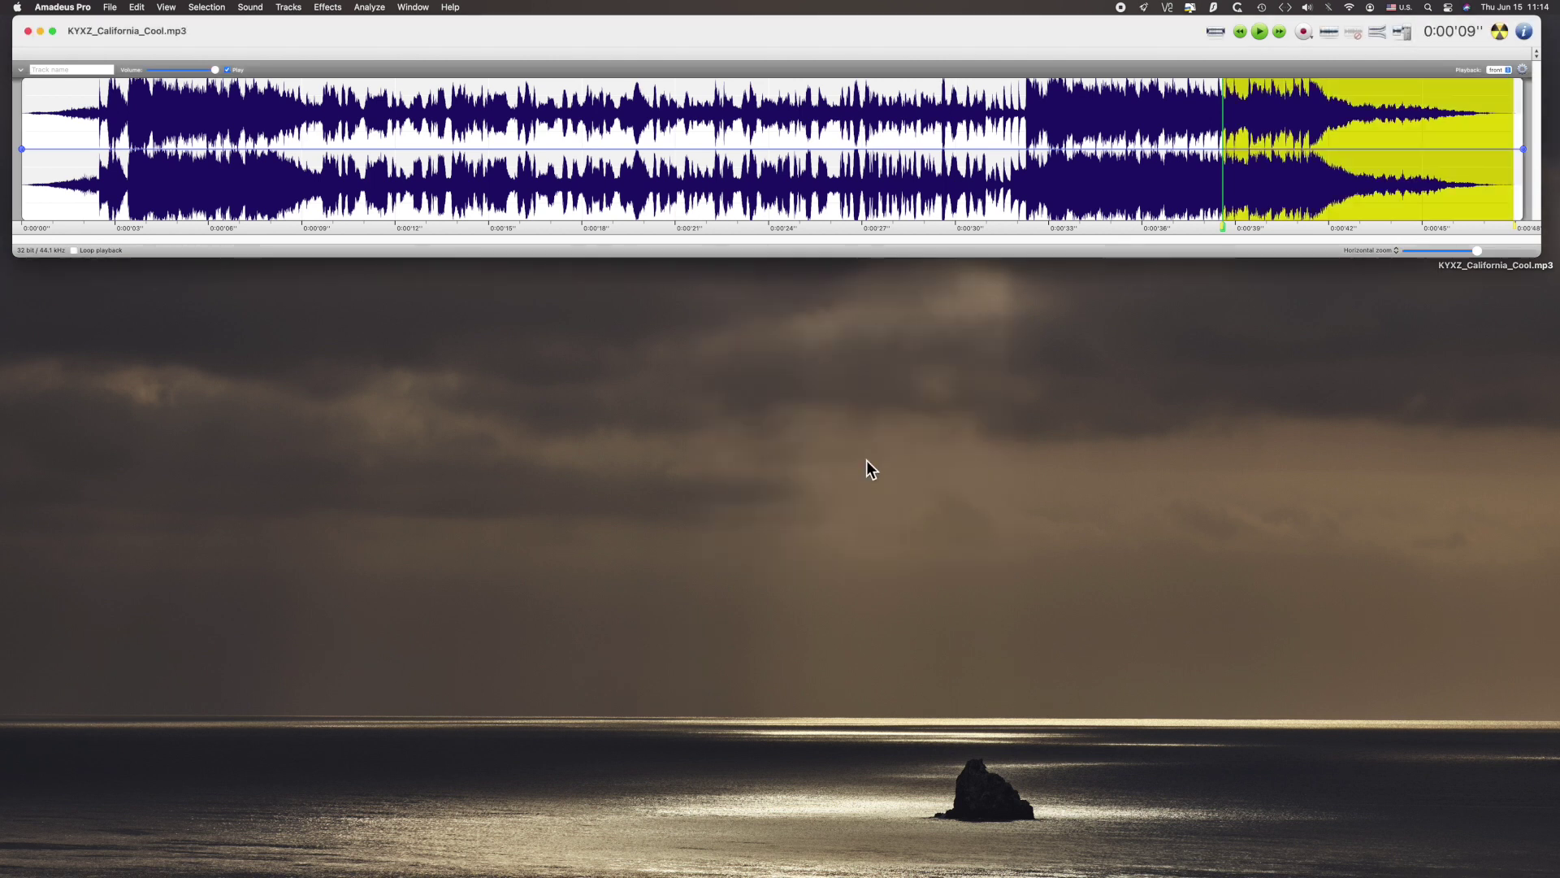
Select 0:12–0:24 and open Apple's AUDelay effect with a preview of the passage
left_click_drag(495, 187, 397, 138)
left_click_drag(631, 140, 797, 138)
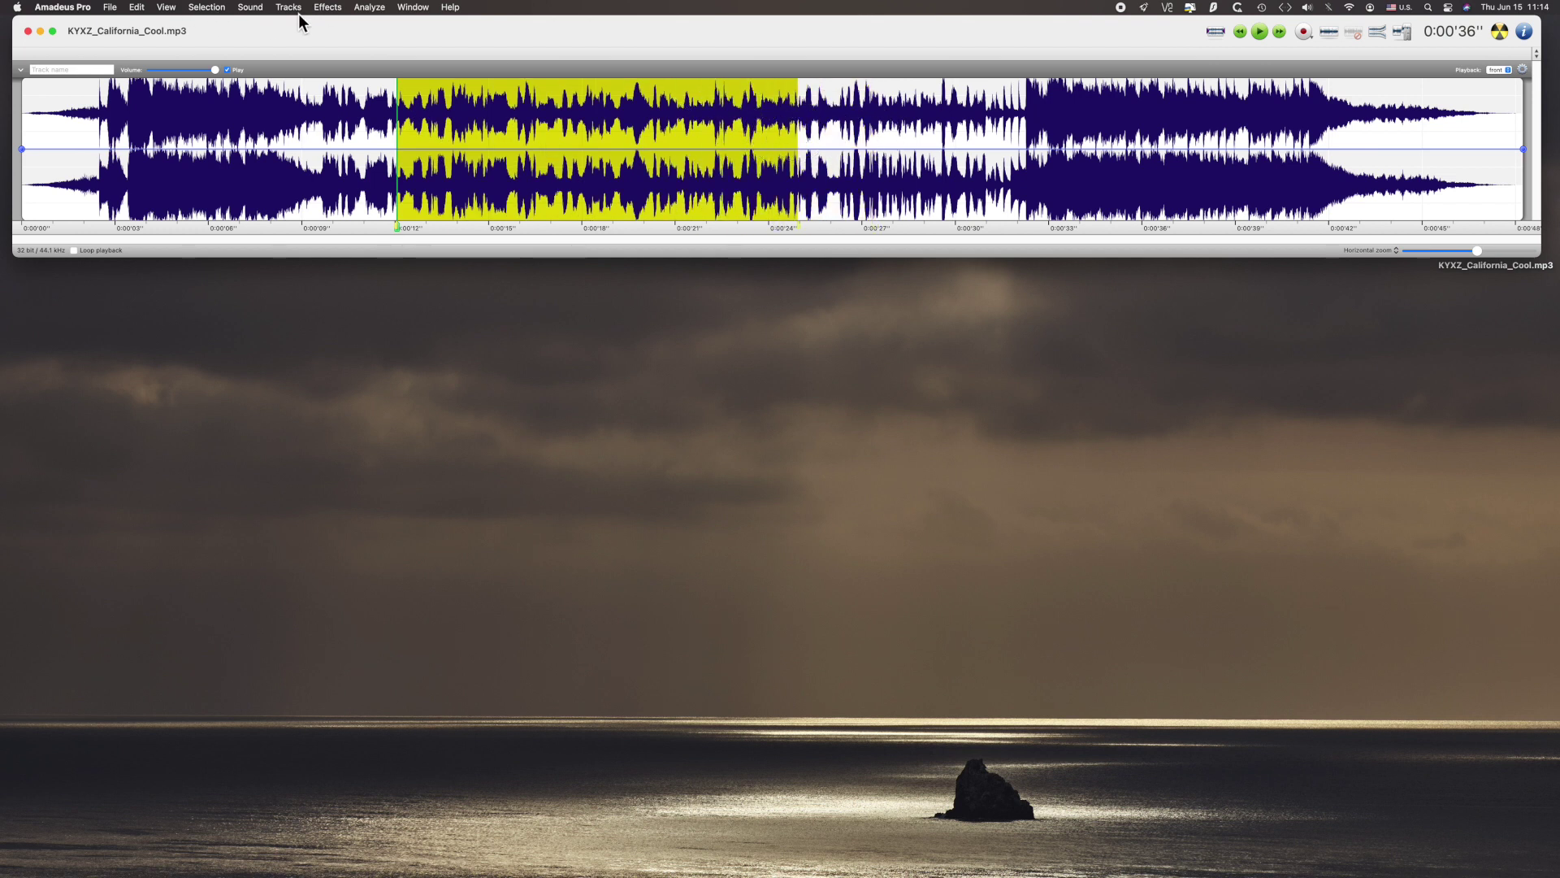
left_click(327, 7)
mouse_move(391, 105)
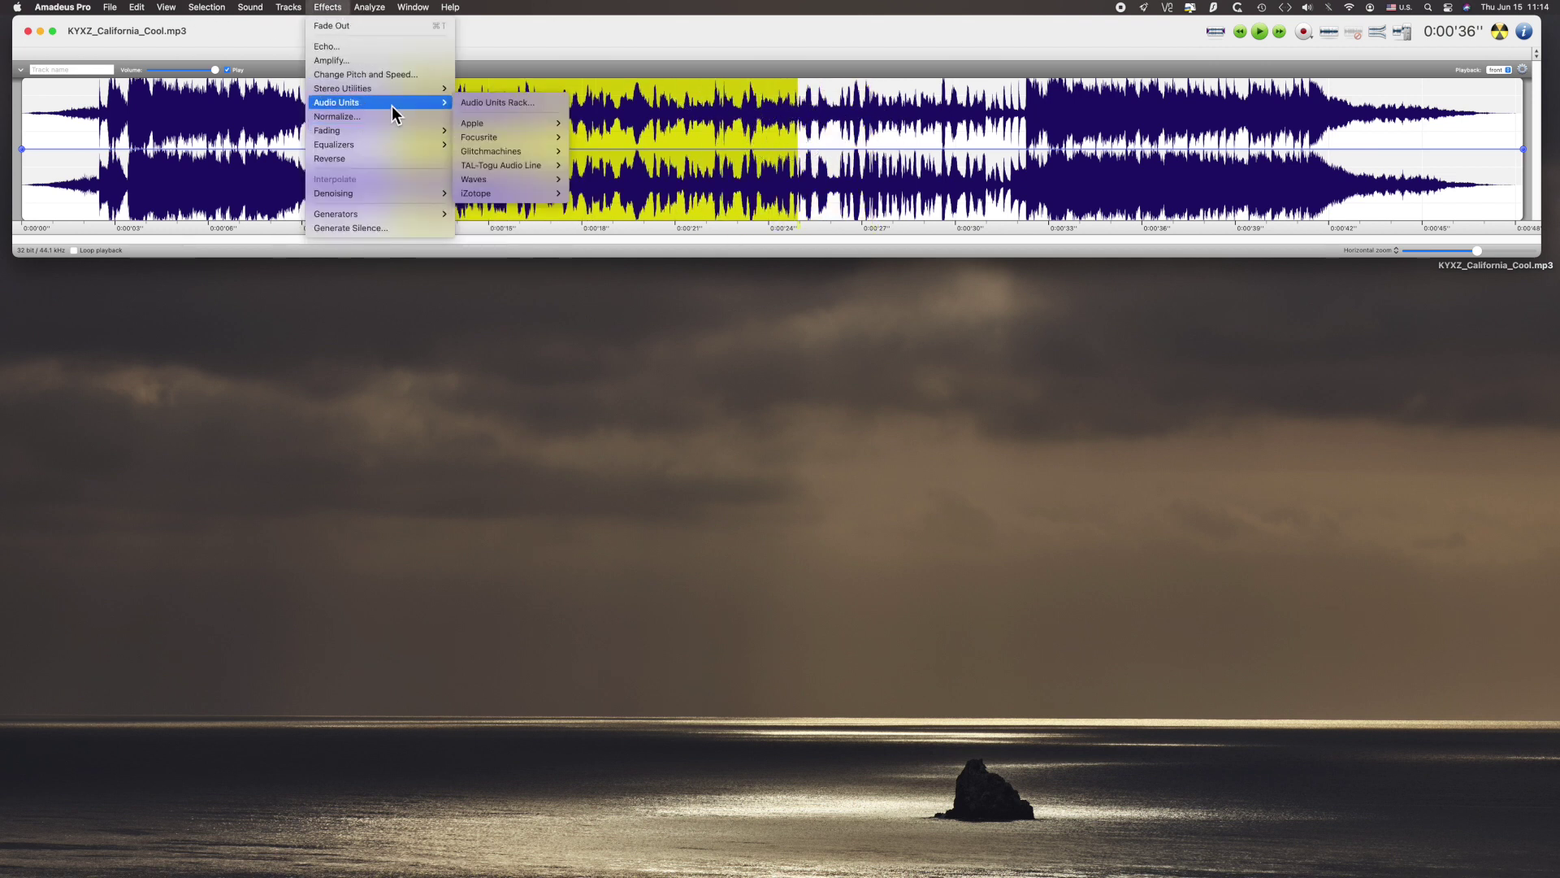
mouse_move(512, 123)
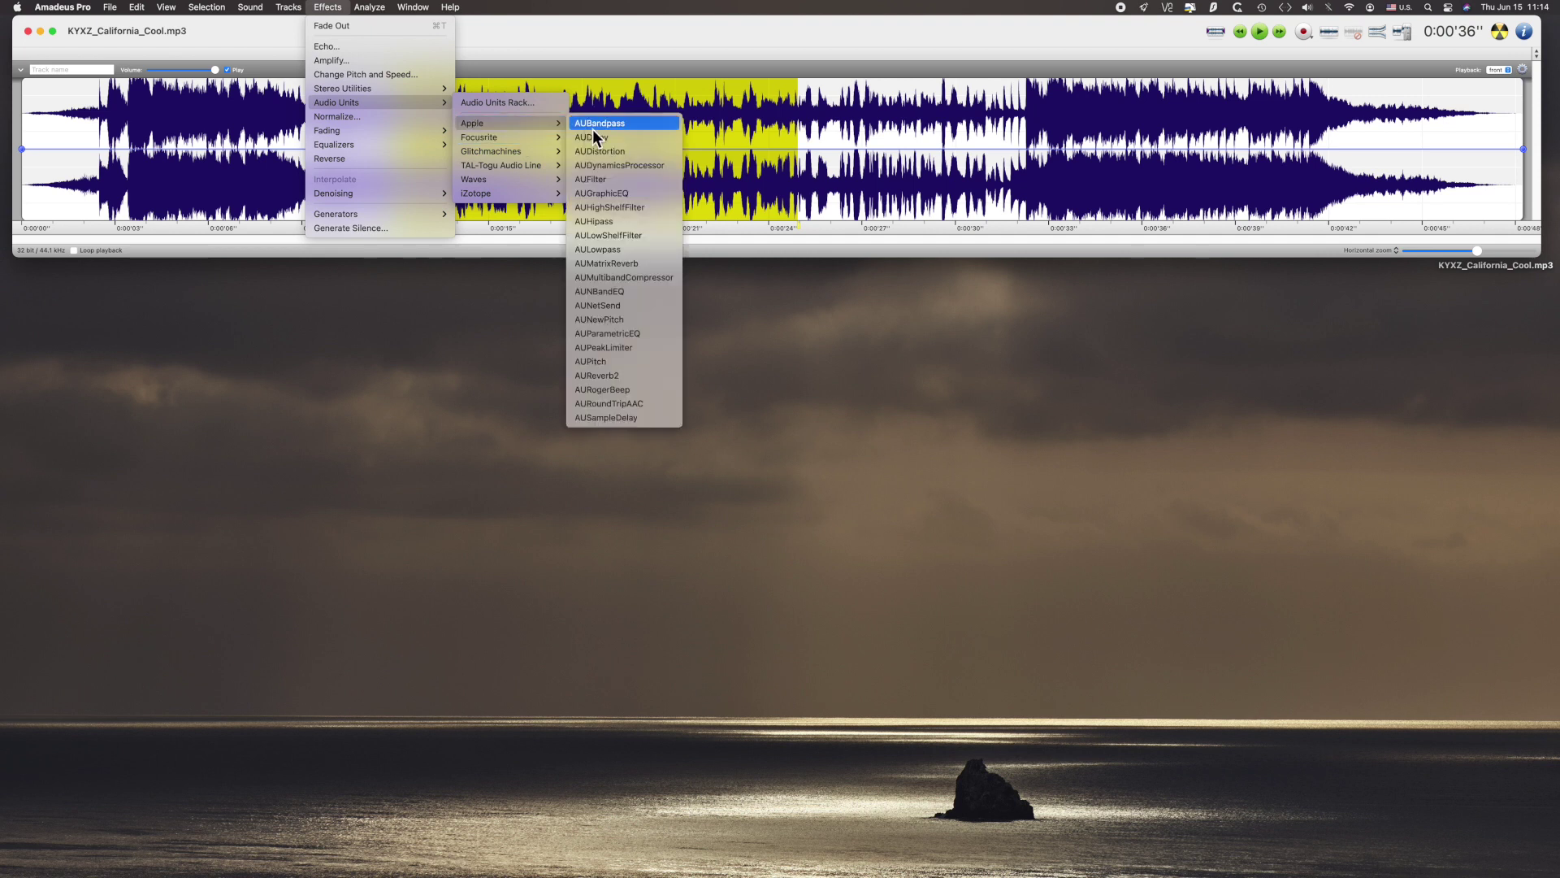
left_click(626, 138)
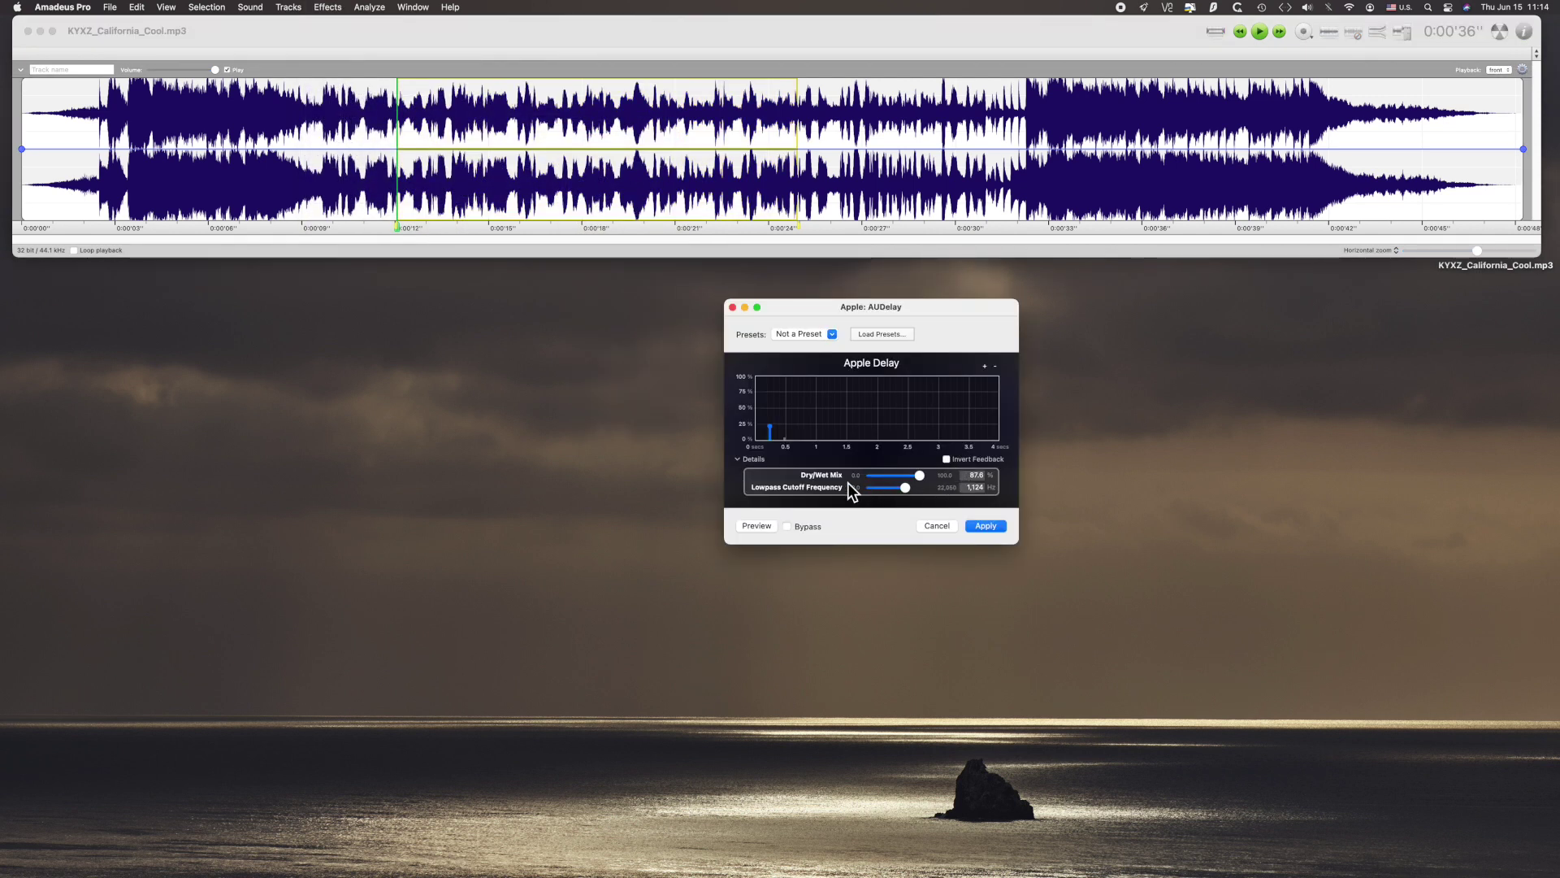
left_click(769, 529)
Try AUDelay settings: about 1 s delay, dry/wet mix 8–75%, higher lowpass cutoff; close without applying
left_click_drag(789, 444, 761, 392)
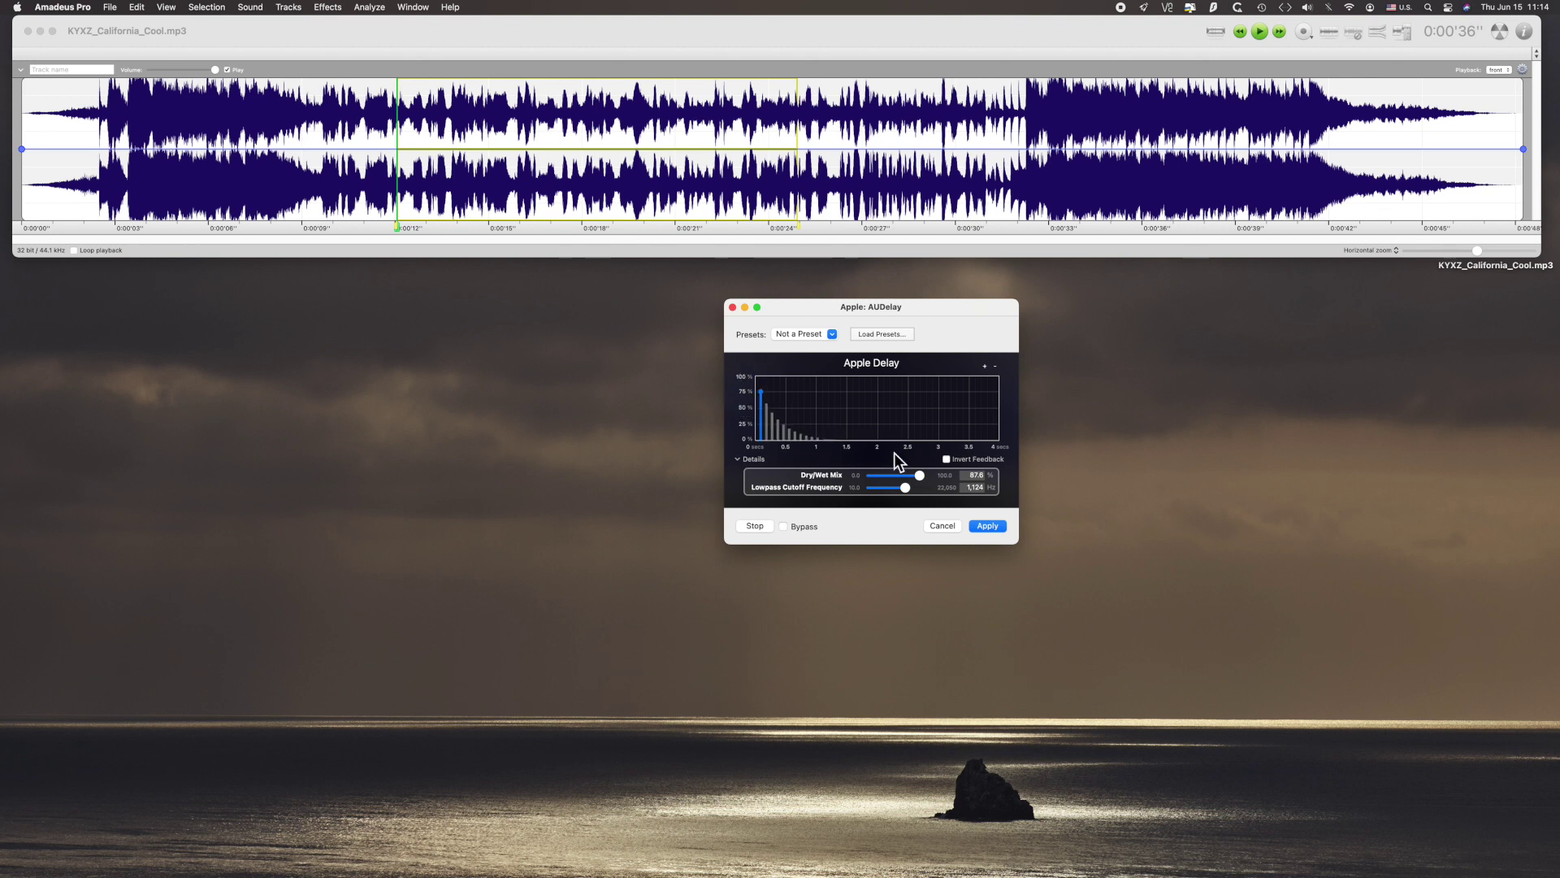
left_click_drag(919, 476, 860, 478)
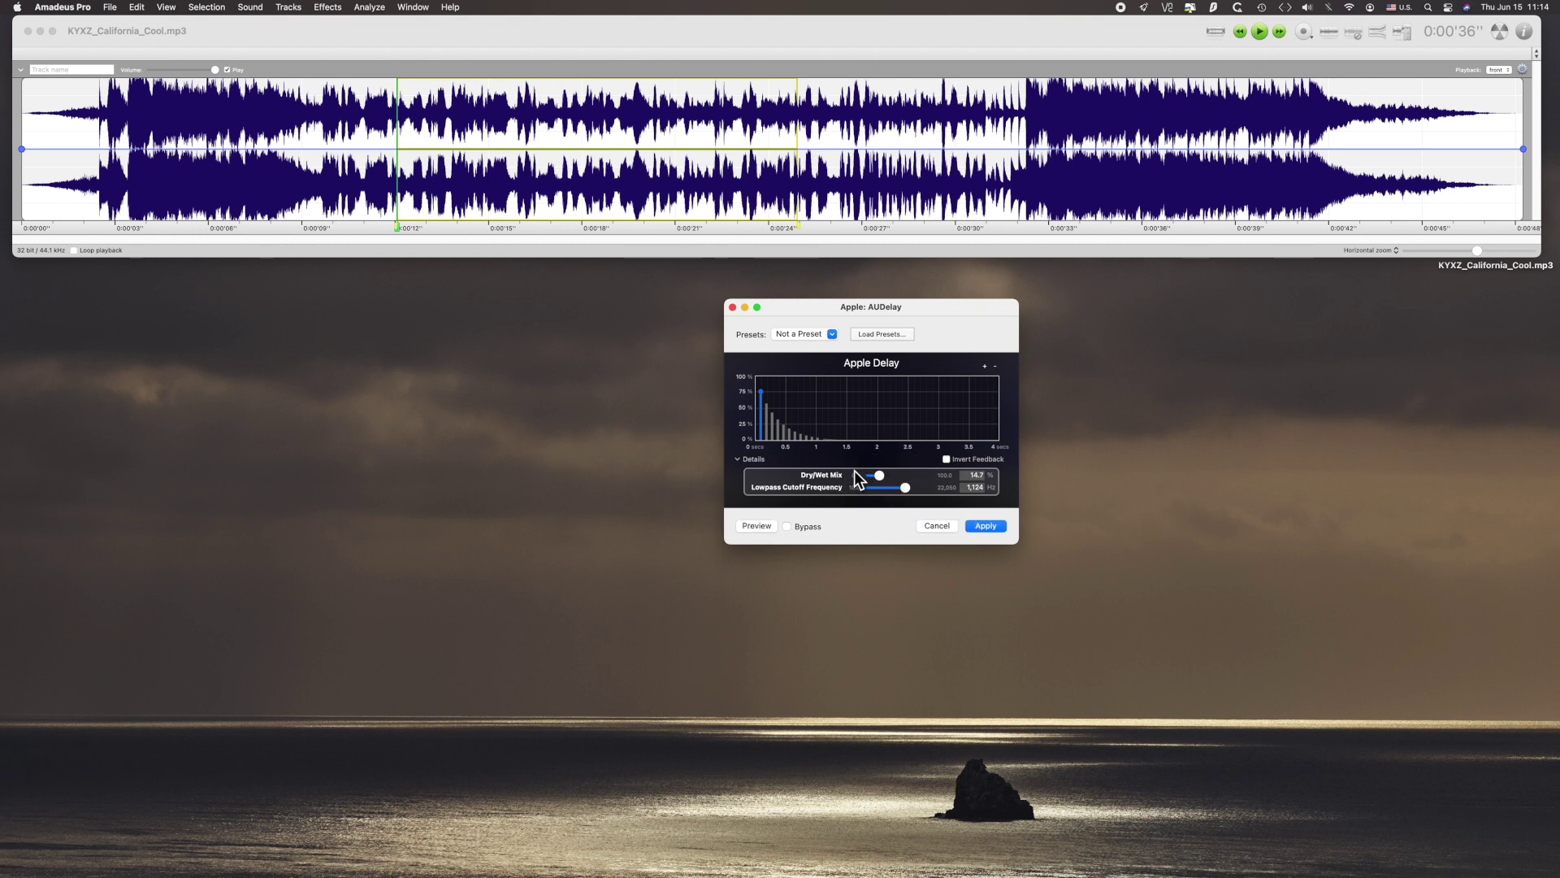
left_click(755, 526)
left_click_drag(907, 488, 876, 476)
left_click_drag(780, 439, 900, 403)
left_click_drag(808, 421, 778, 400)
left_click(757, 526)
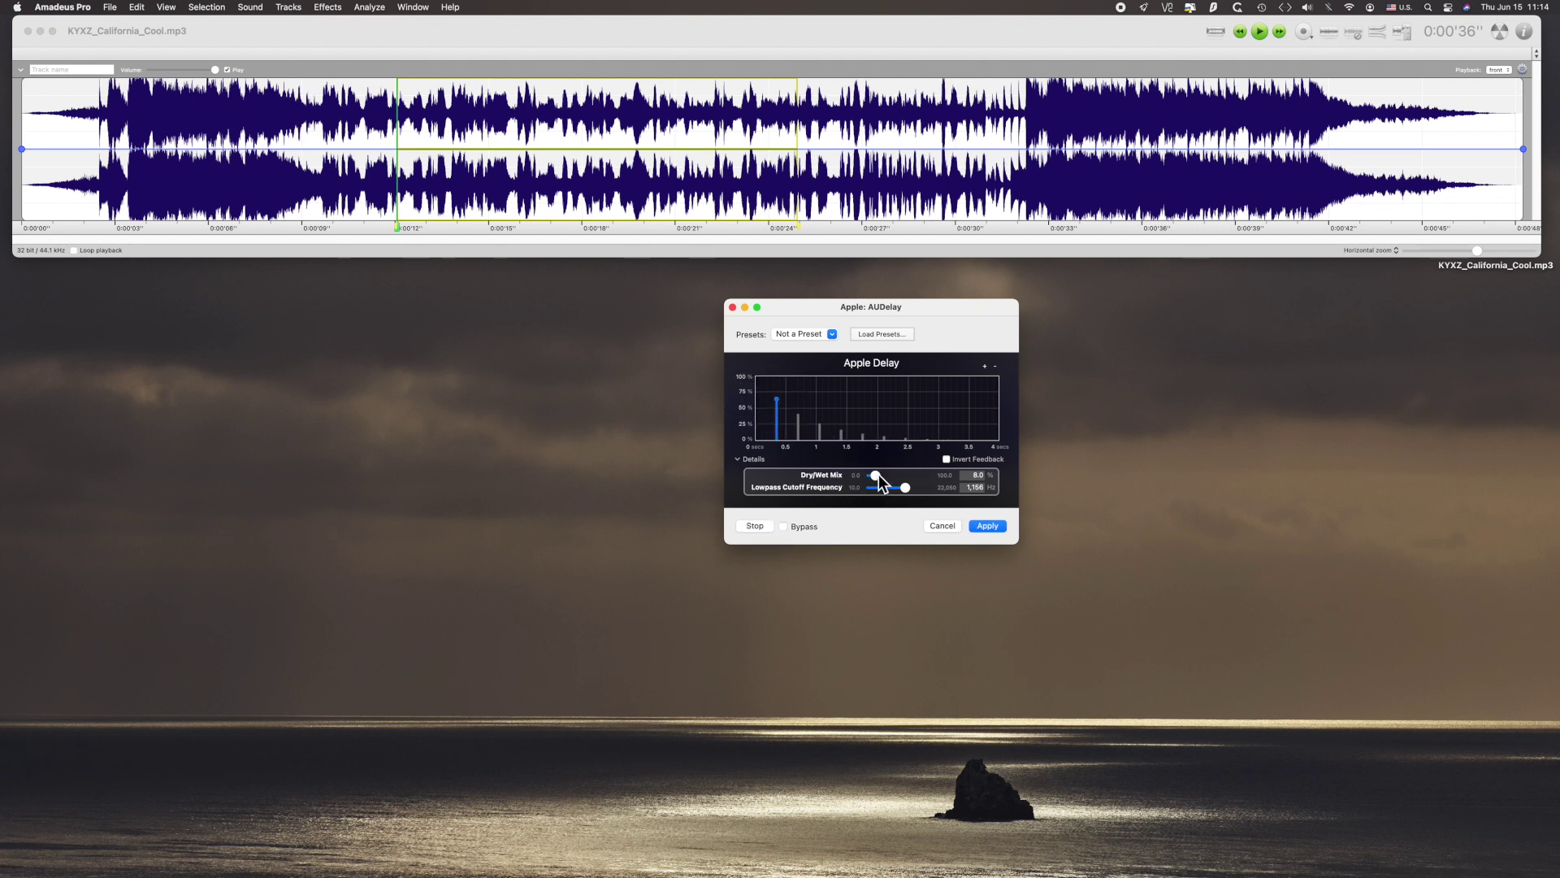
mouse_move(897, 475)
left_mouse_down()
mouse_move(917, 473)
mouse_move(875, 480)
left_mouse_up()
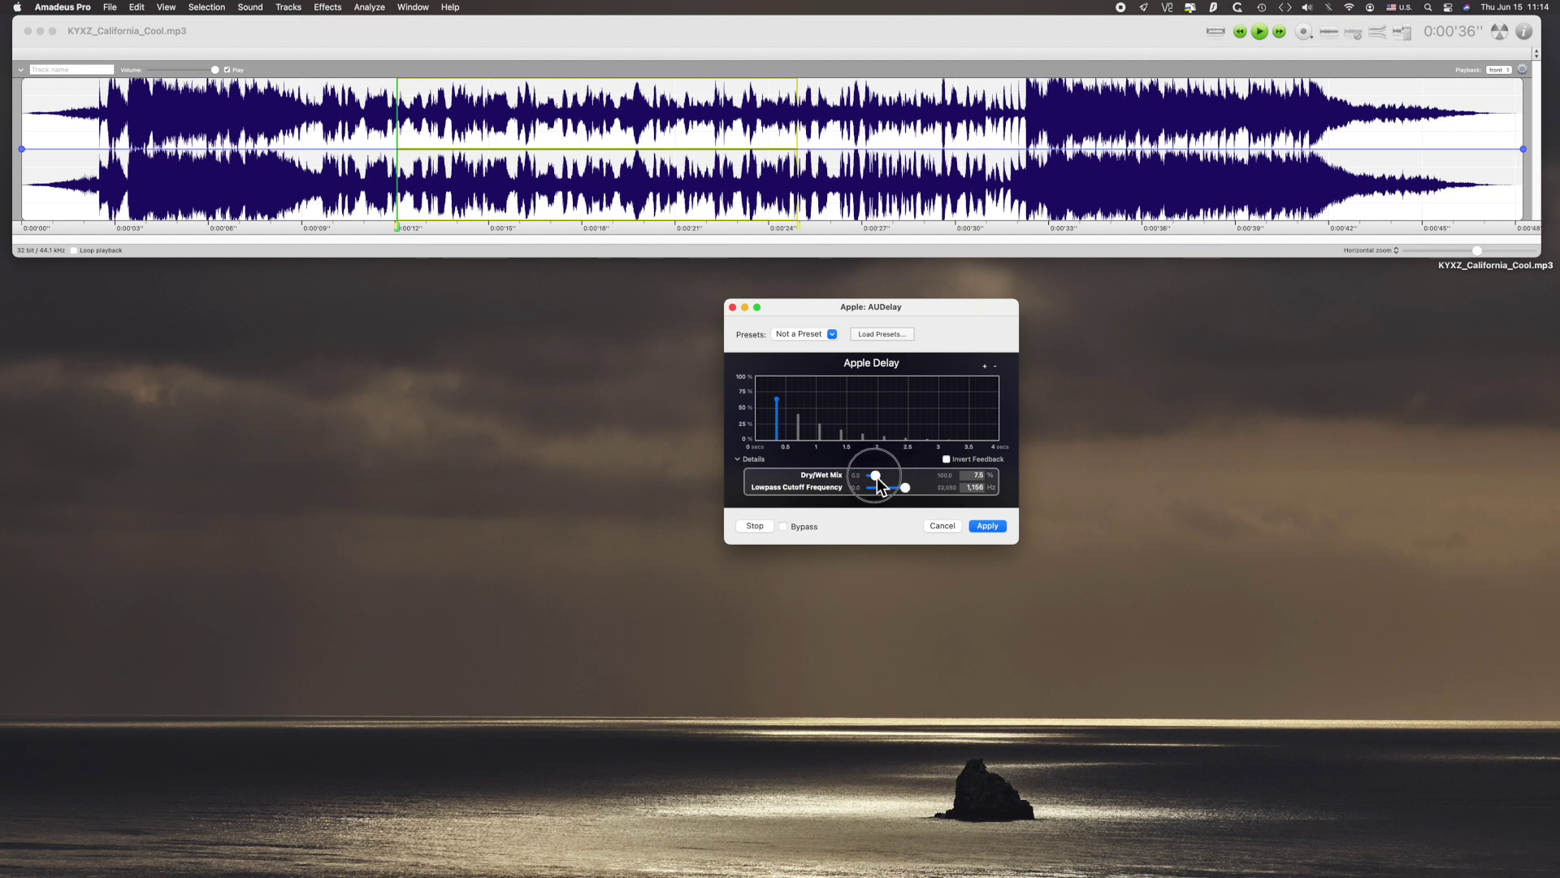
left_click(936, 525)
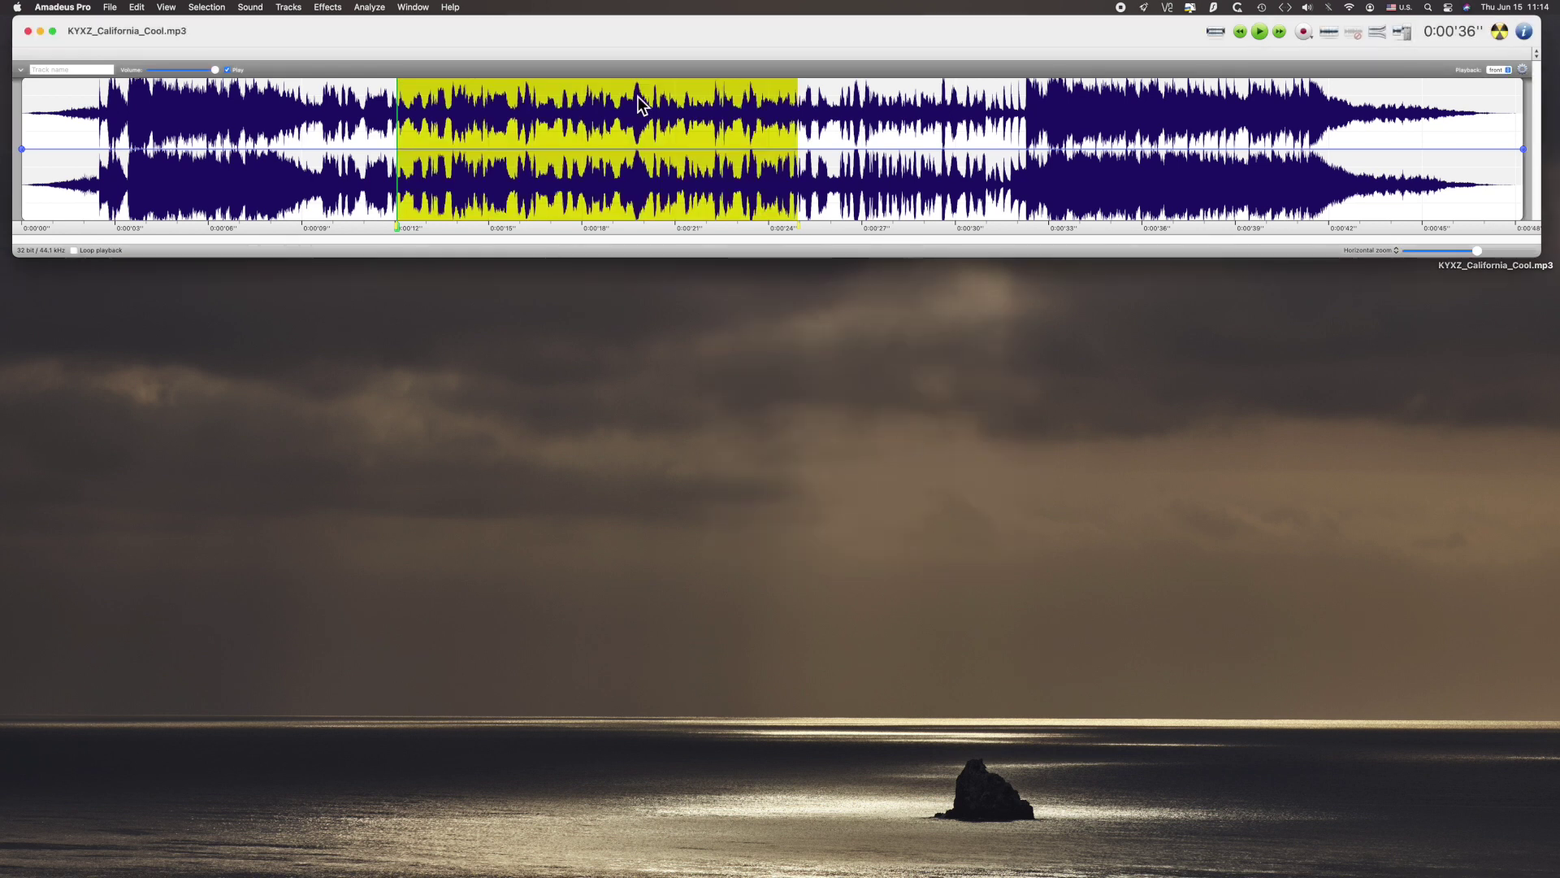
Open Apple's AUDynamicsProcessor and cancel it without applying
left_click(327, 7)
mouse_move(362, 130)
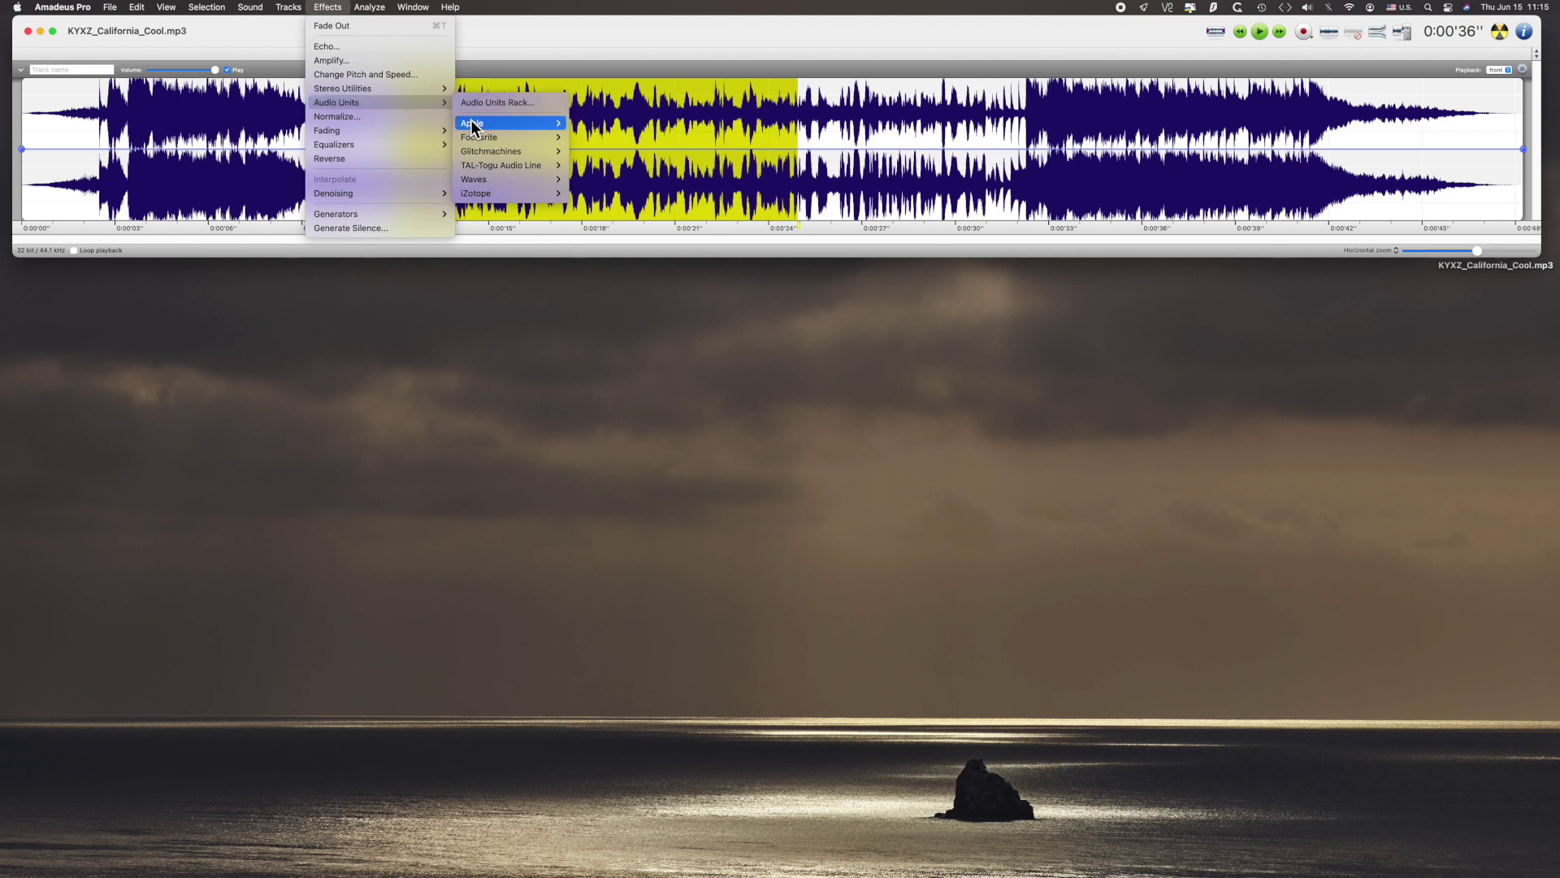
mouse_move(474, 128)
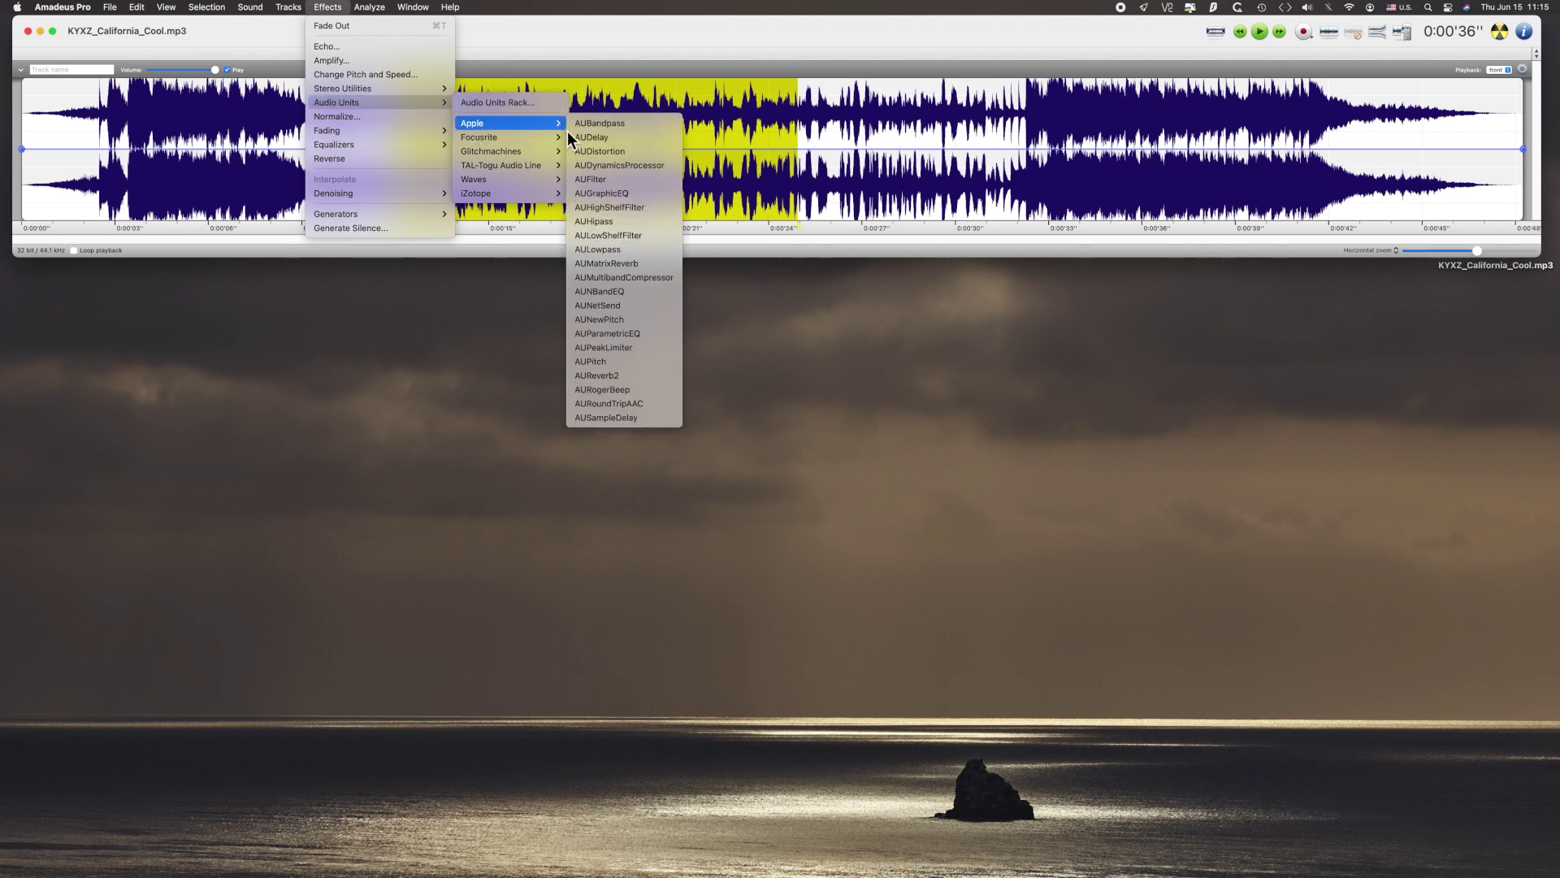
left_click(610, 167)
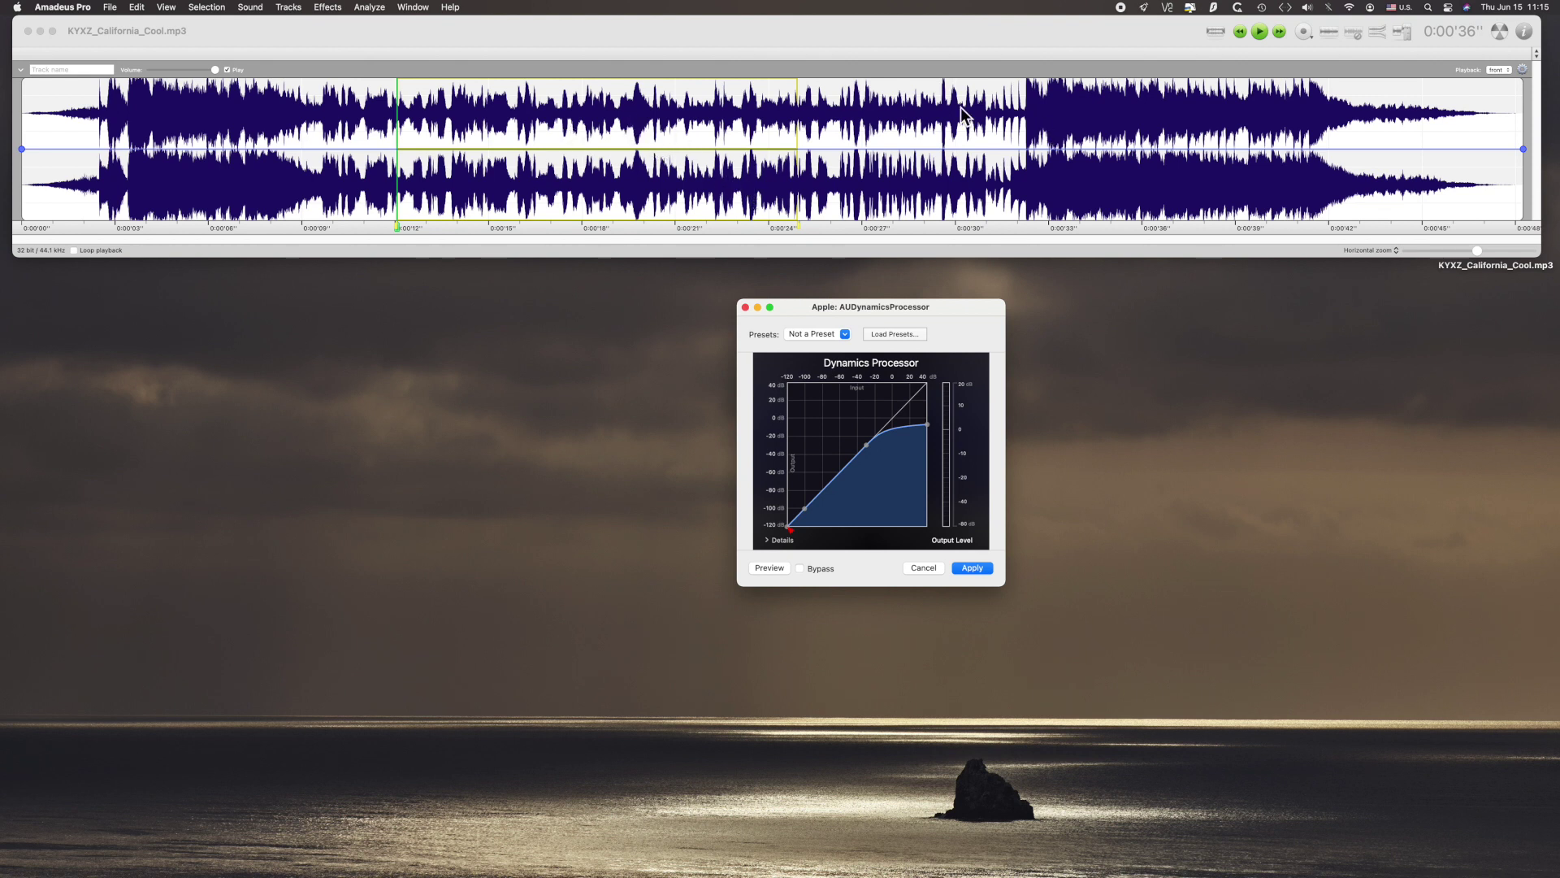
left_click(924, 567)
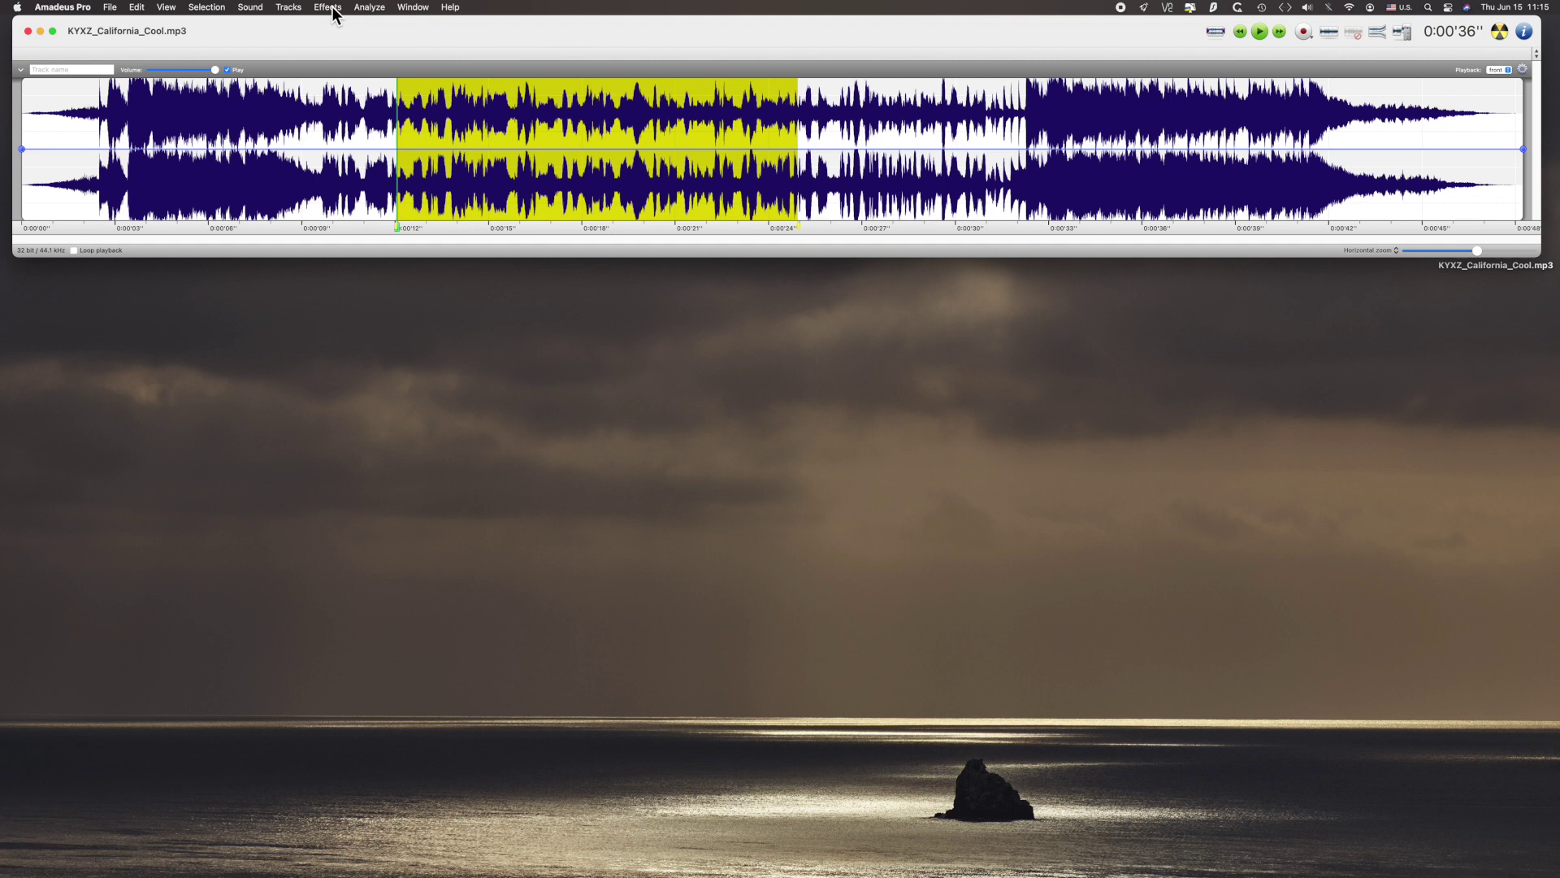
left_click(328, 7)
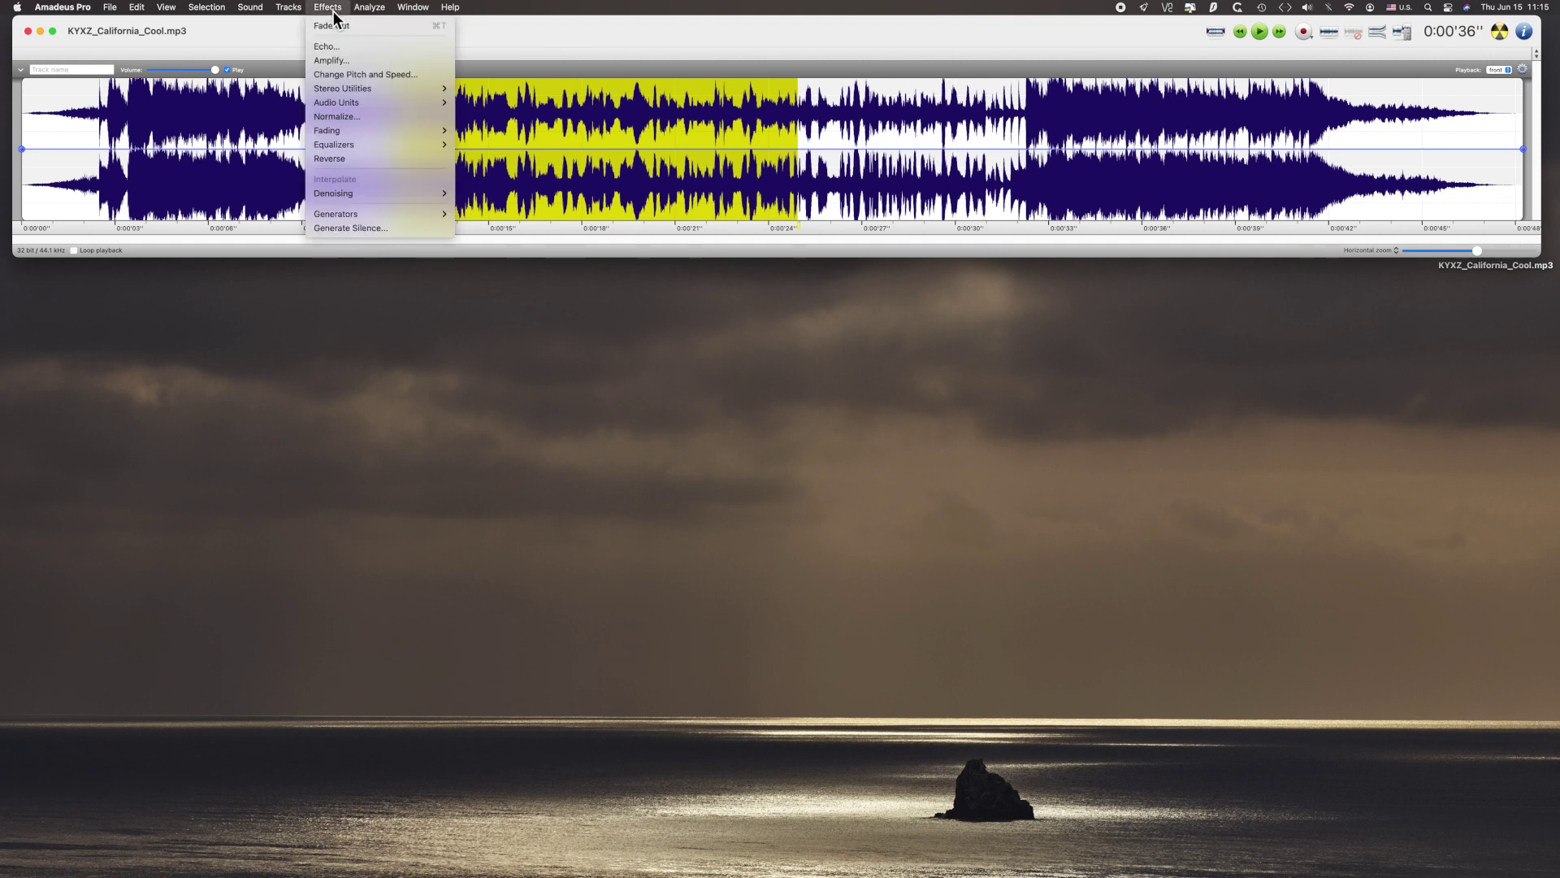
mouse_move(362, 105)
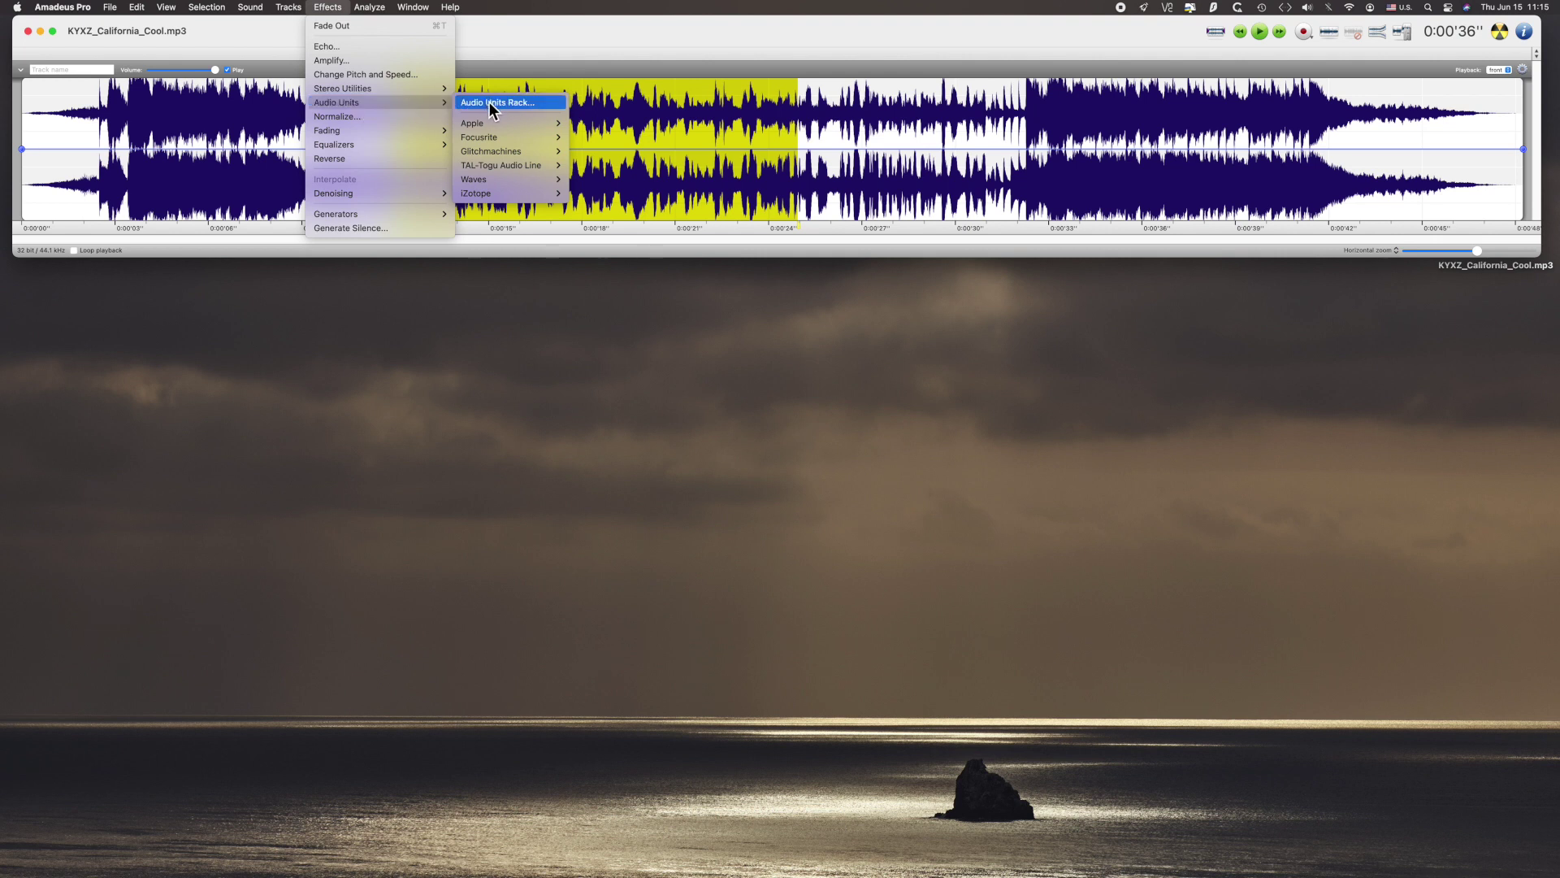
mouse_move(496, 125)
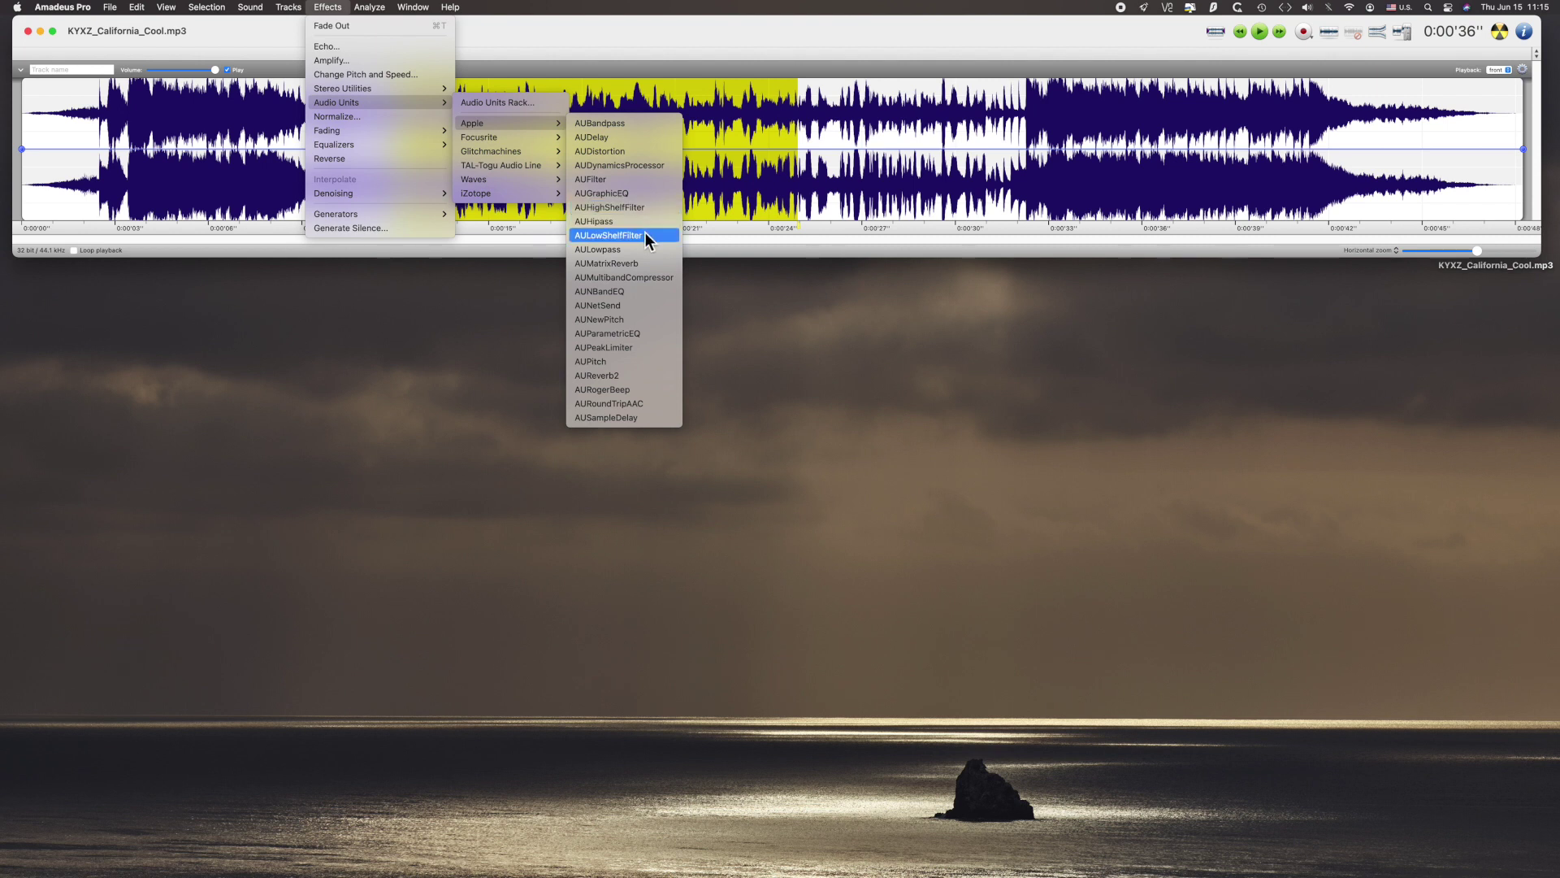
left_click(647, 264)
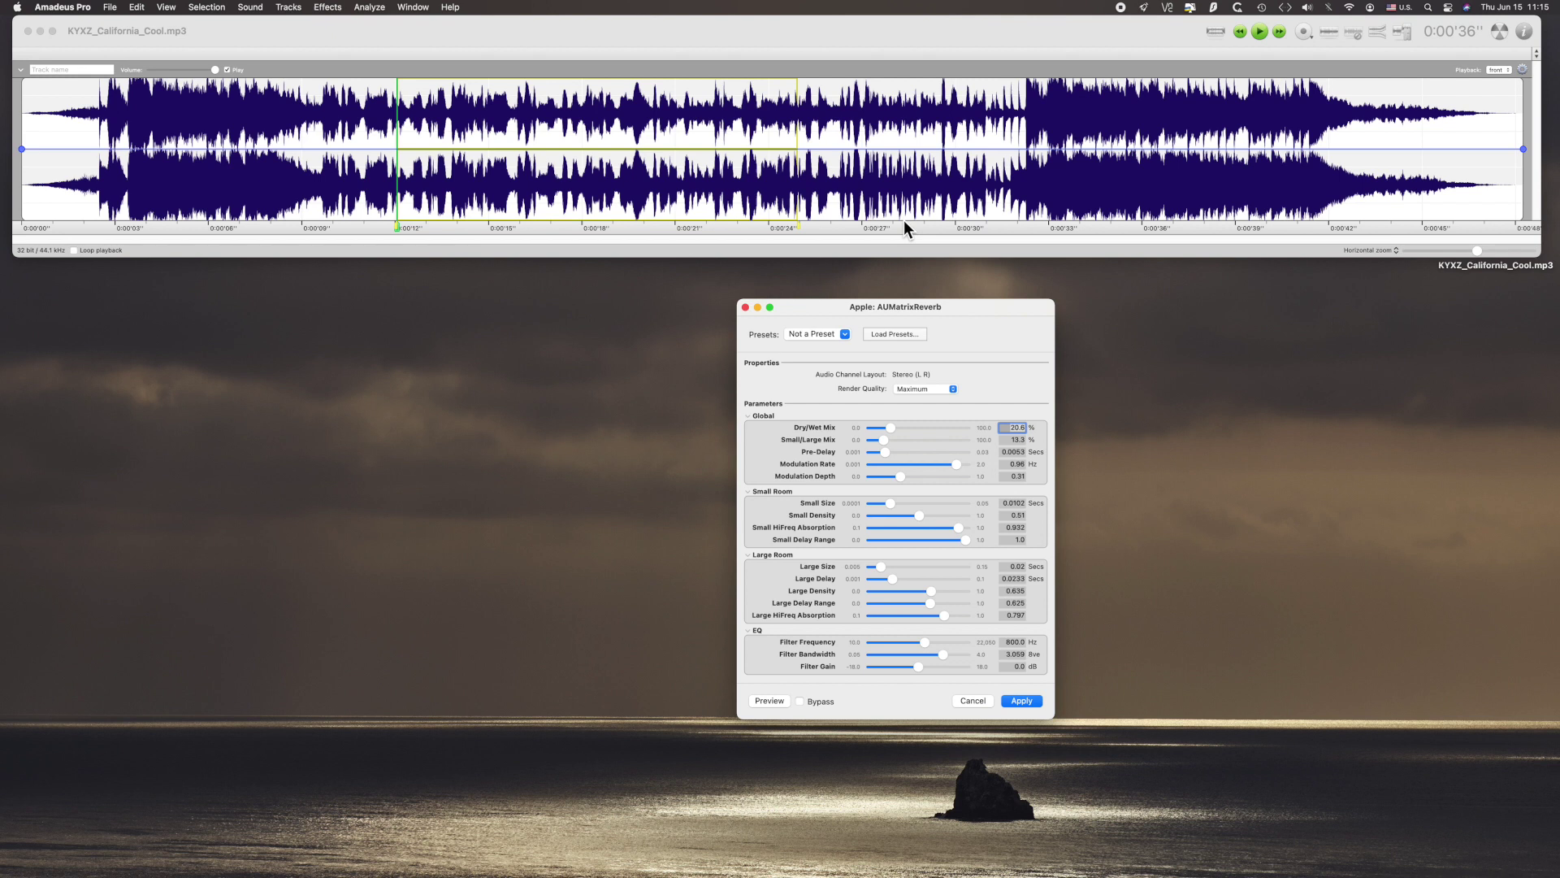
left_click_drag(813, 306, 785, 270)
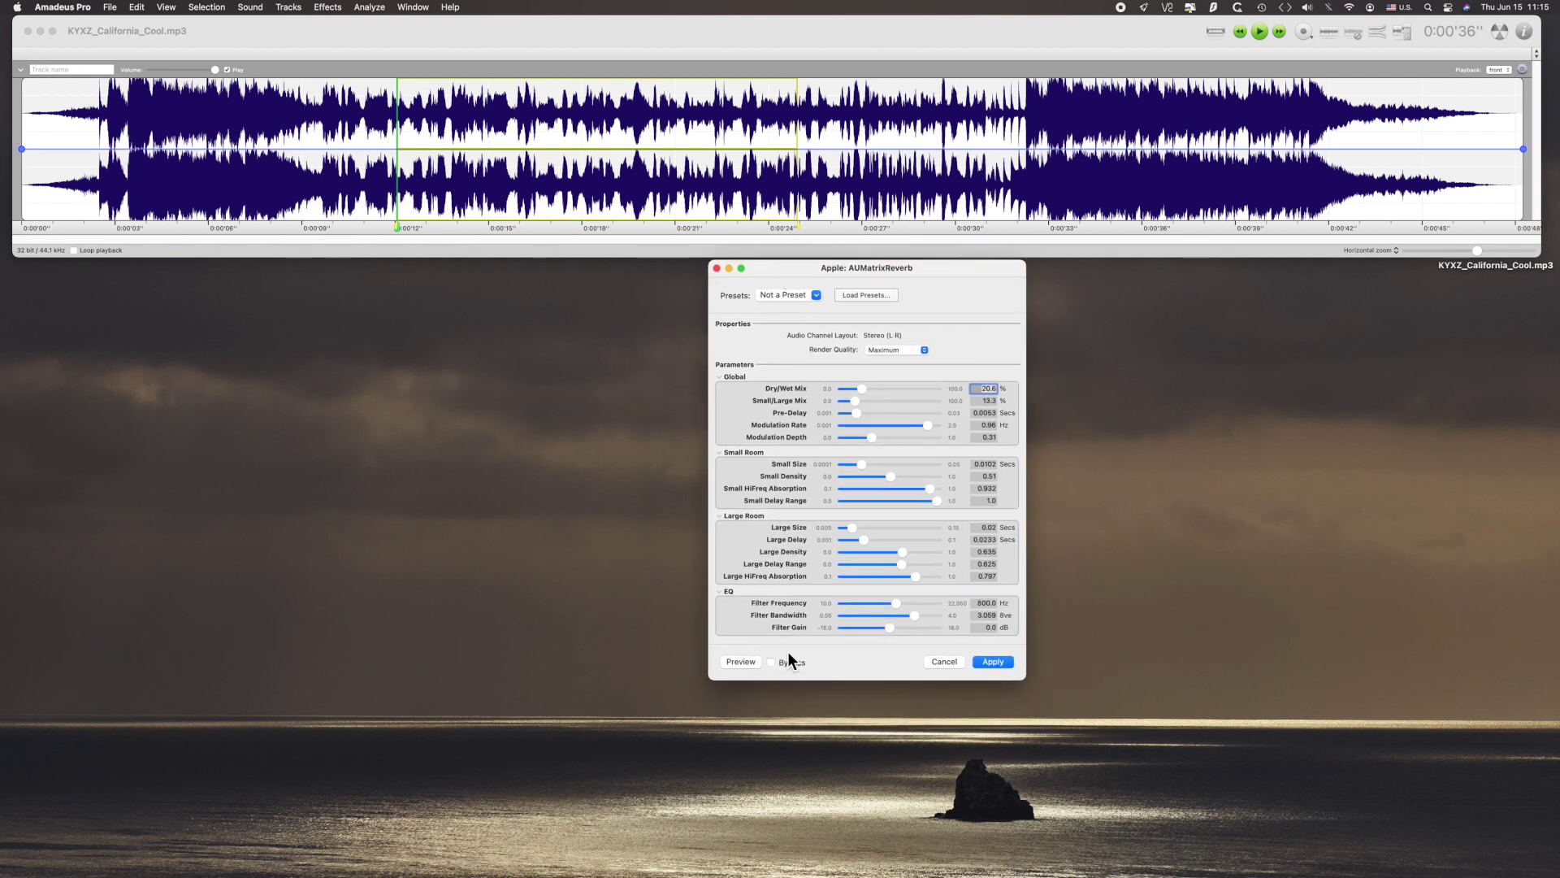
left_click(743, 664)
left_click_drag(861, 390, 963, 394)
left_click_drag(947, 397, 864, 389)
mouse_move(854, 528)
left_mouse_down()
mouse_move(947, 529)
mouse_move(865, 529)
left_mouse_up()
left_click(741, 661)
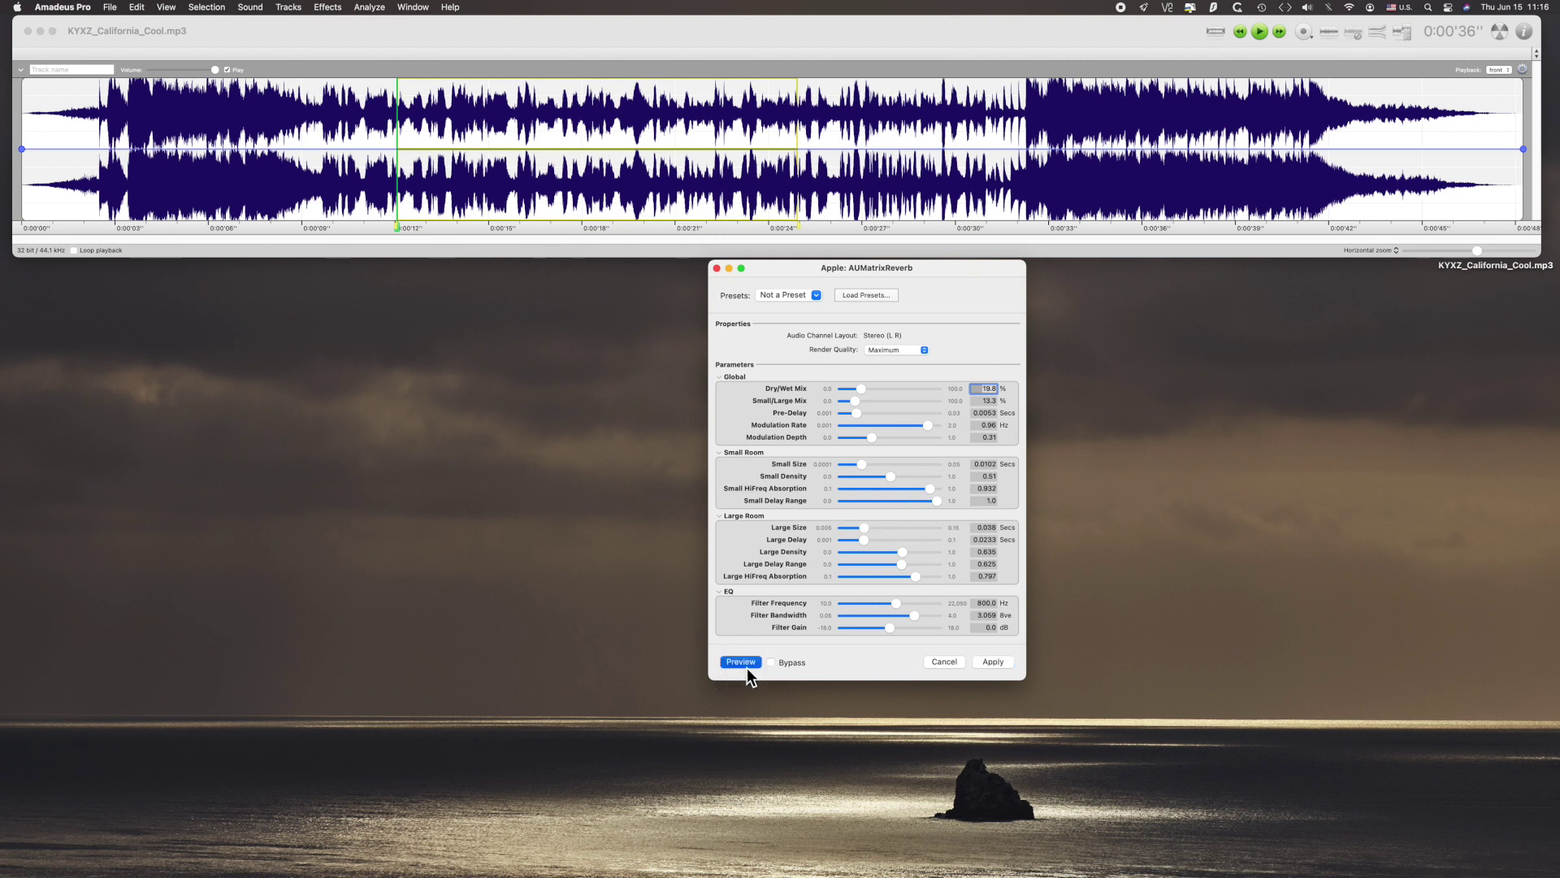
mouse_move(880, 531)
left_mouse_down()
mouse_move(914, 530)
mouse_move(857, 539)
left_mouse_up()
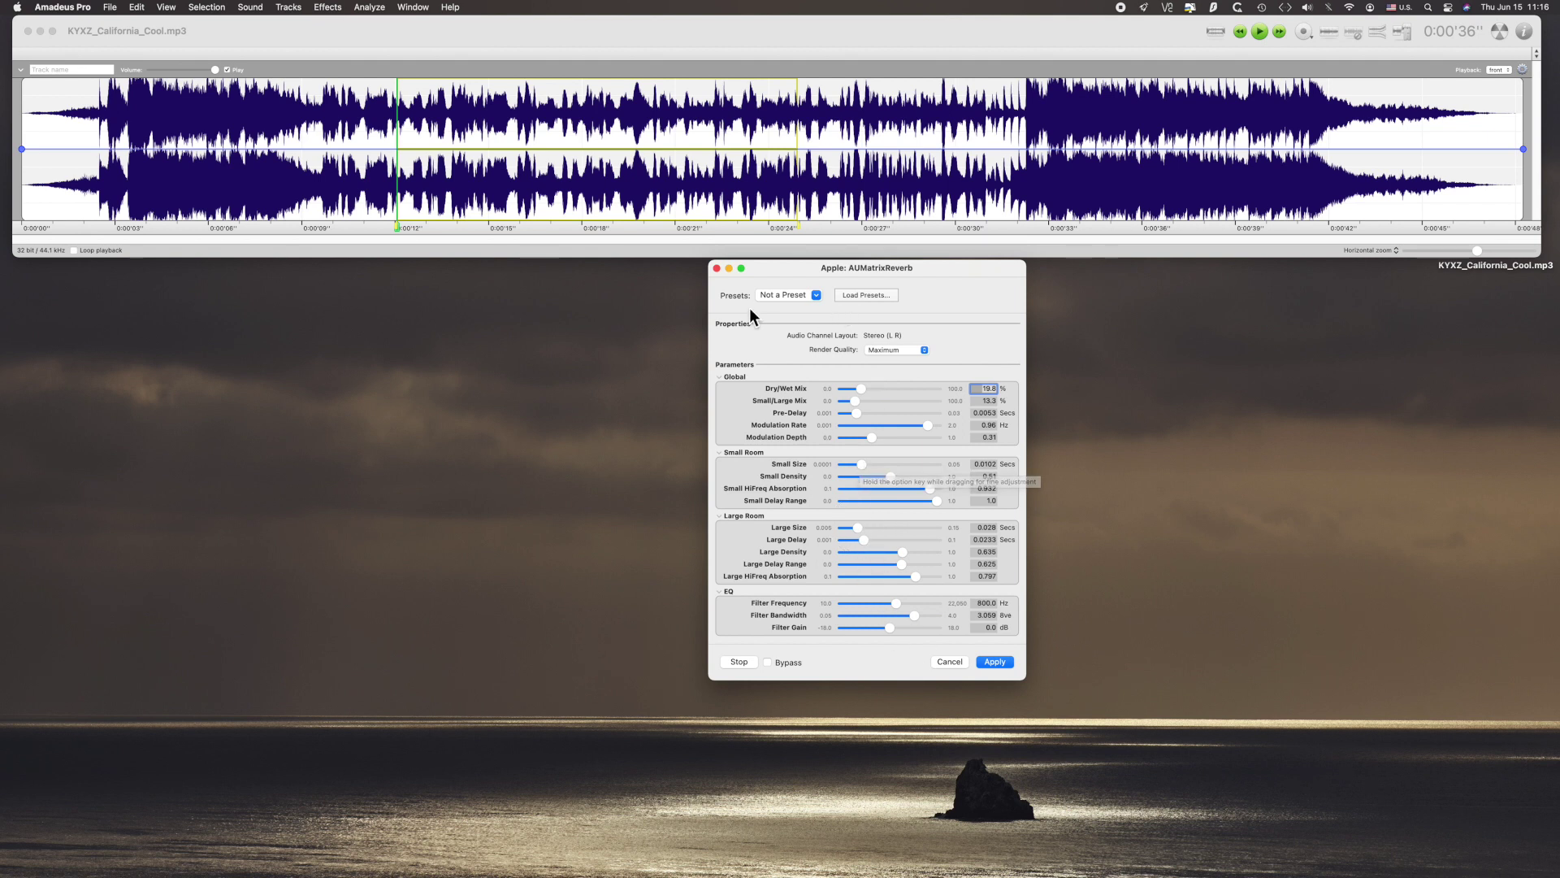
left_click(953, 661)
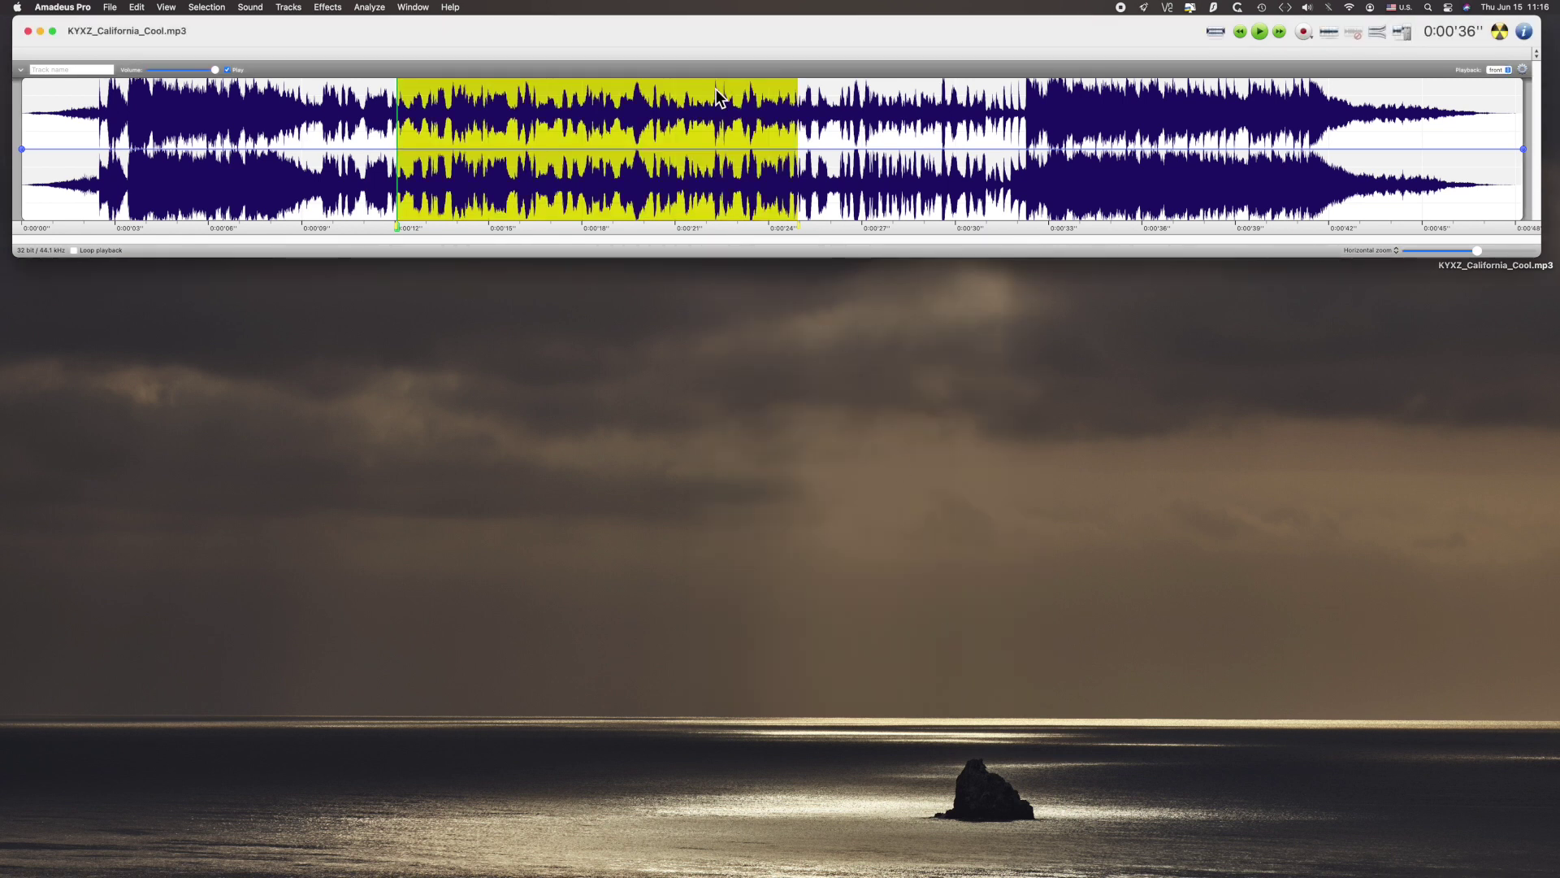
Open Apple's AUGraphicEQ in 31-band mode and flatten every band to 0 dB
left_click(329, 7)
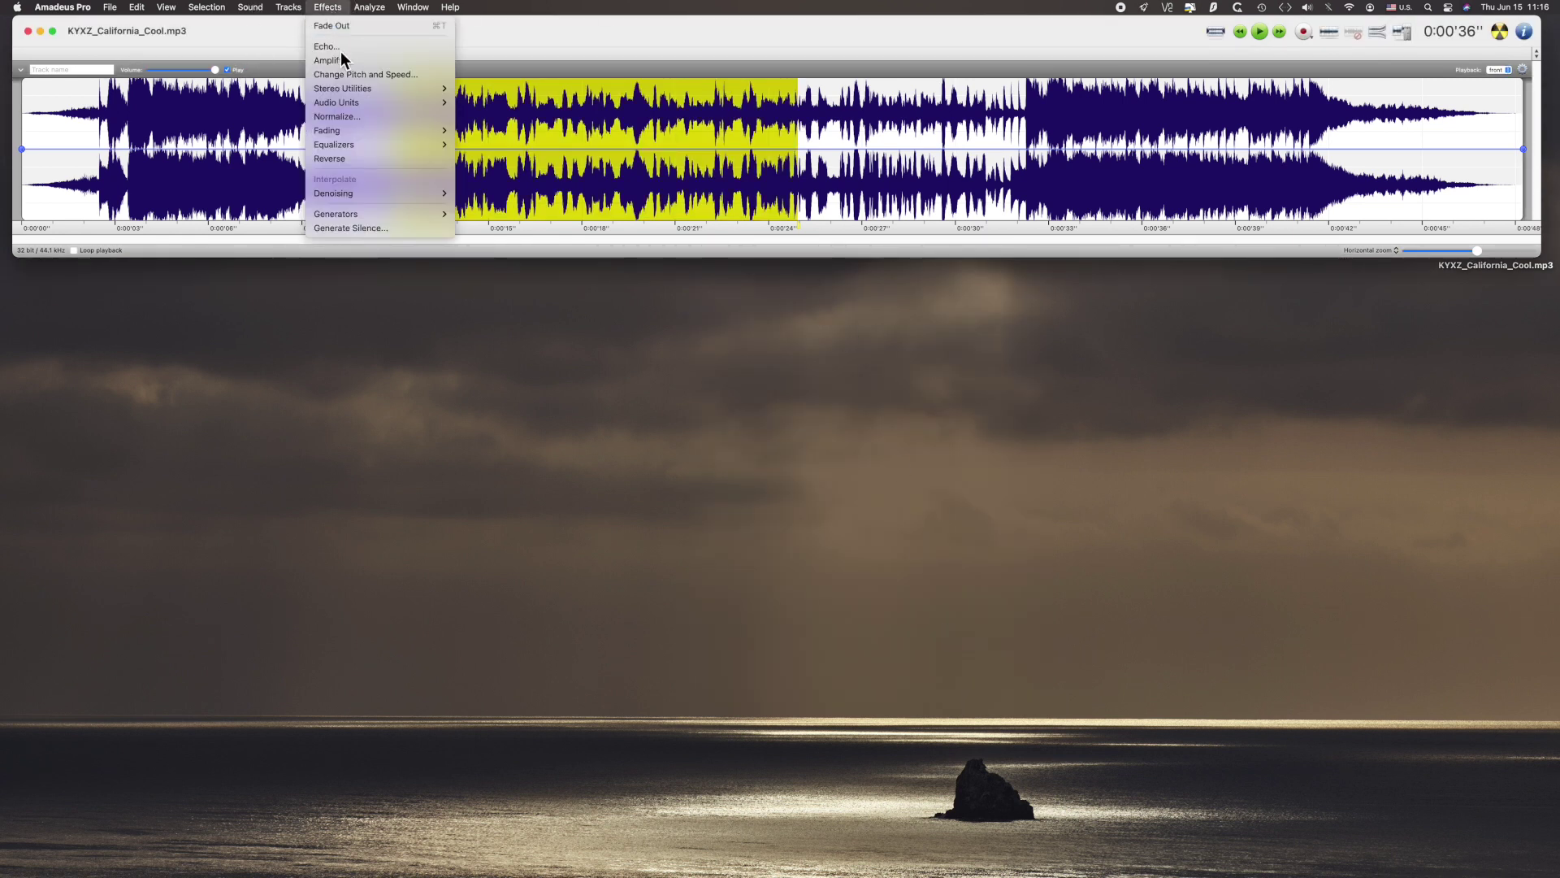
mouse_move(352, 104)
mouse_move(495, 118)
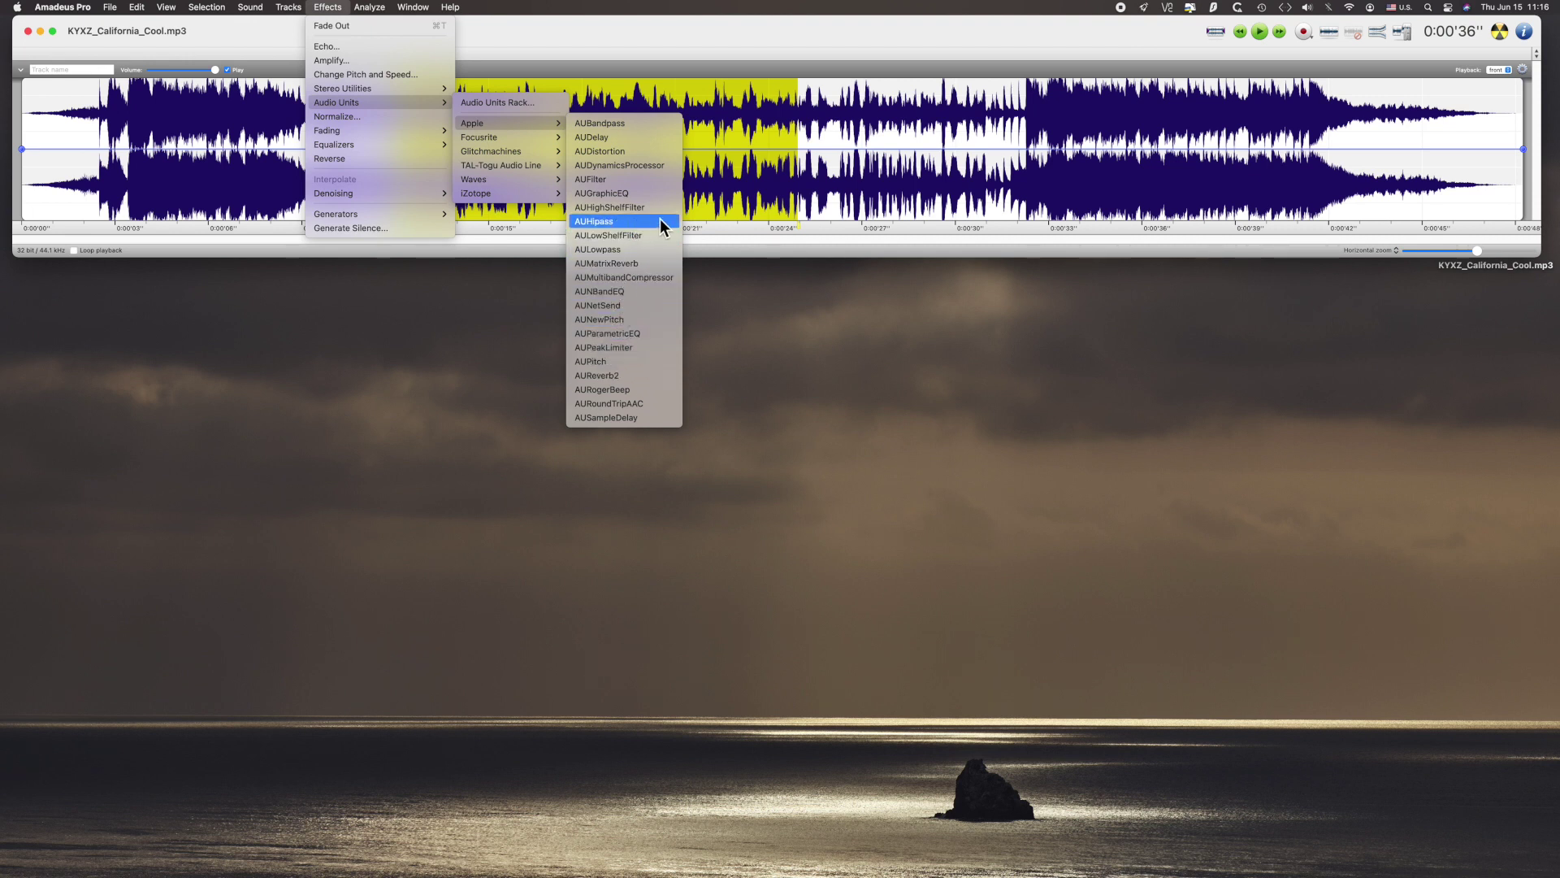
left_click(640, 199)
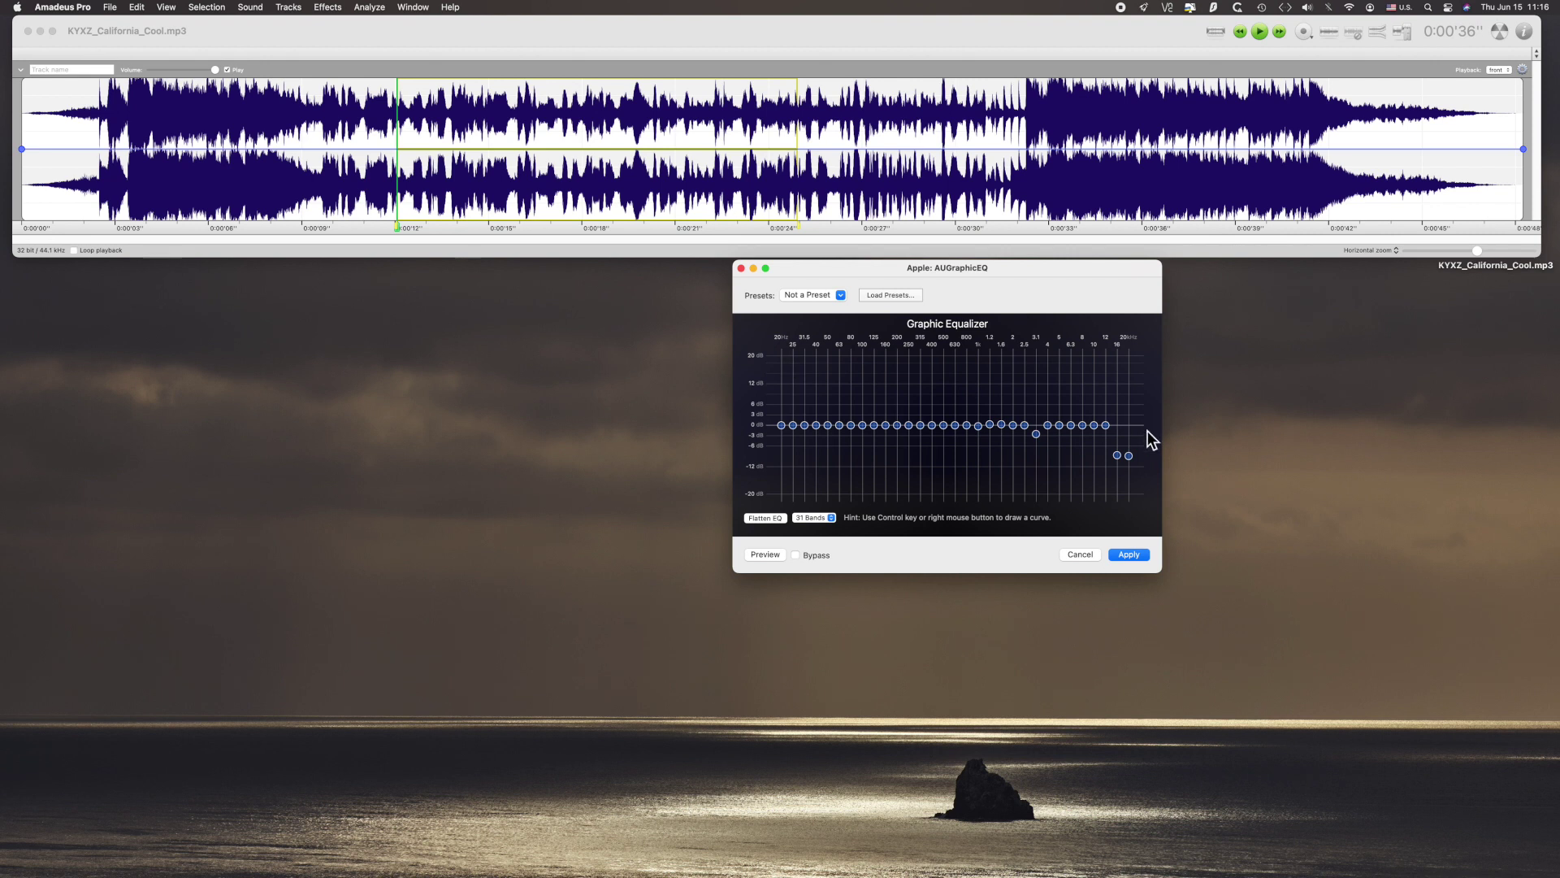
left_click(764, 518)
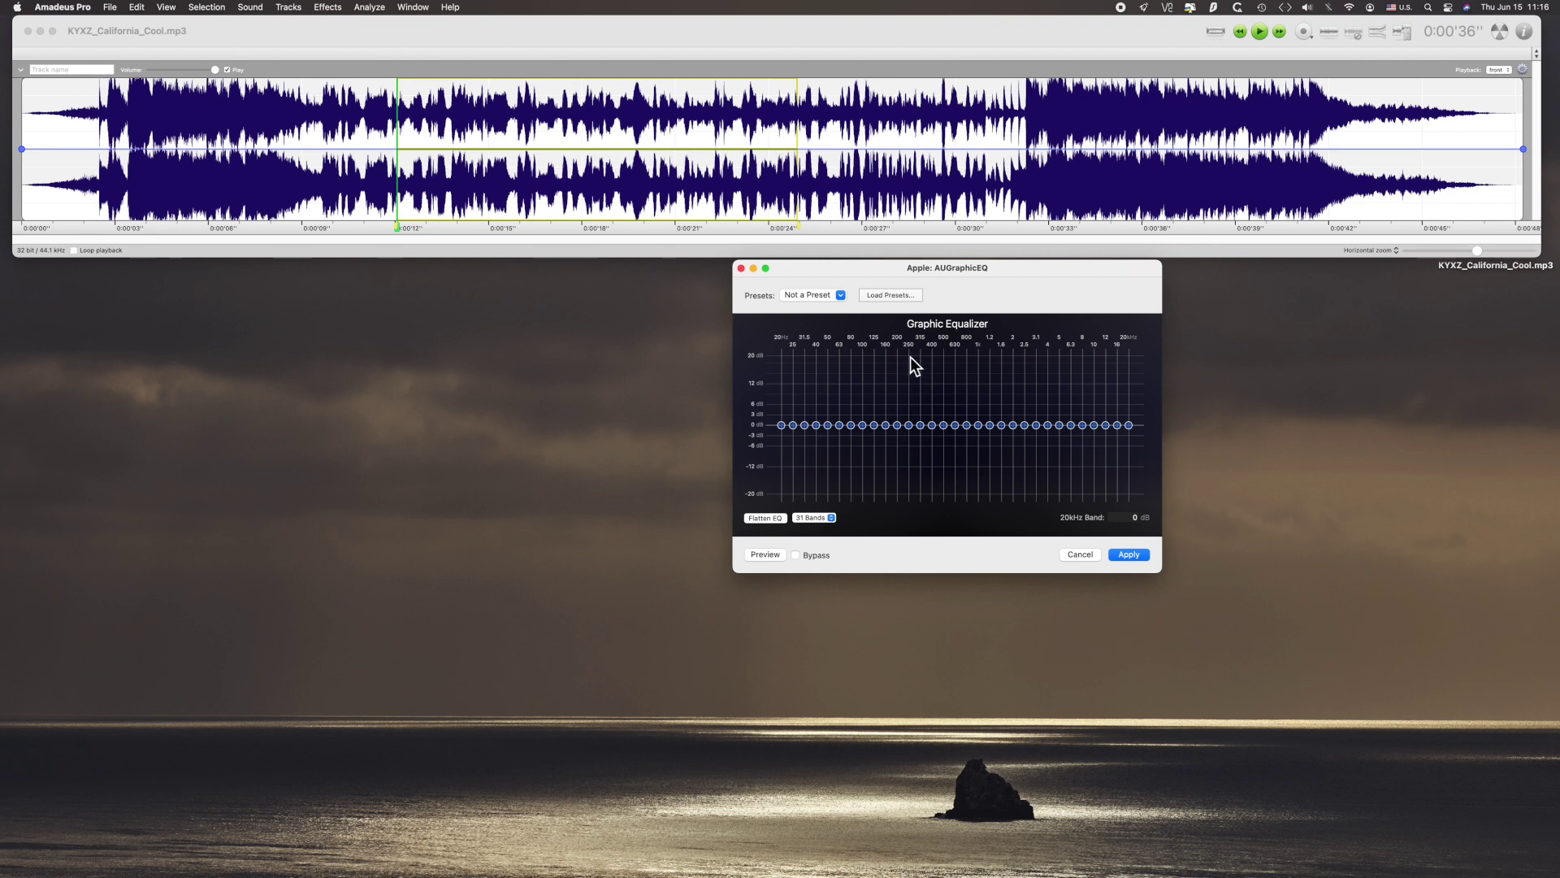
left_click_drag(909, 425, 912, 447)
left_click(777, 558)
left_click_drag(916, 521, 923, 432)
left_click(766, 518)
left_click(962, 473)
left_click_drag(862, 405, 849, 468)
left_click(913, 482)
left_click_drag(1133, 427, 1134, 429)
left_click(986, 469)
mouse_move(1132, 443)
left_mouse_down()
mouse_move(1132, 465)
mouse_move(1132, 435)
left_mouse_up()
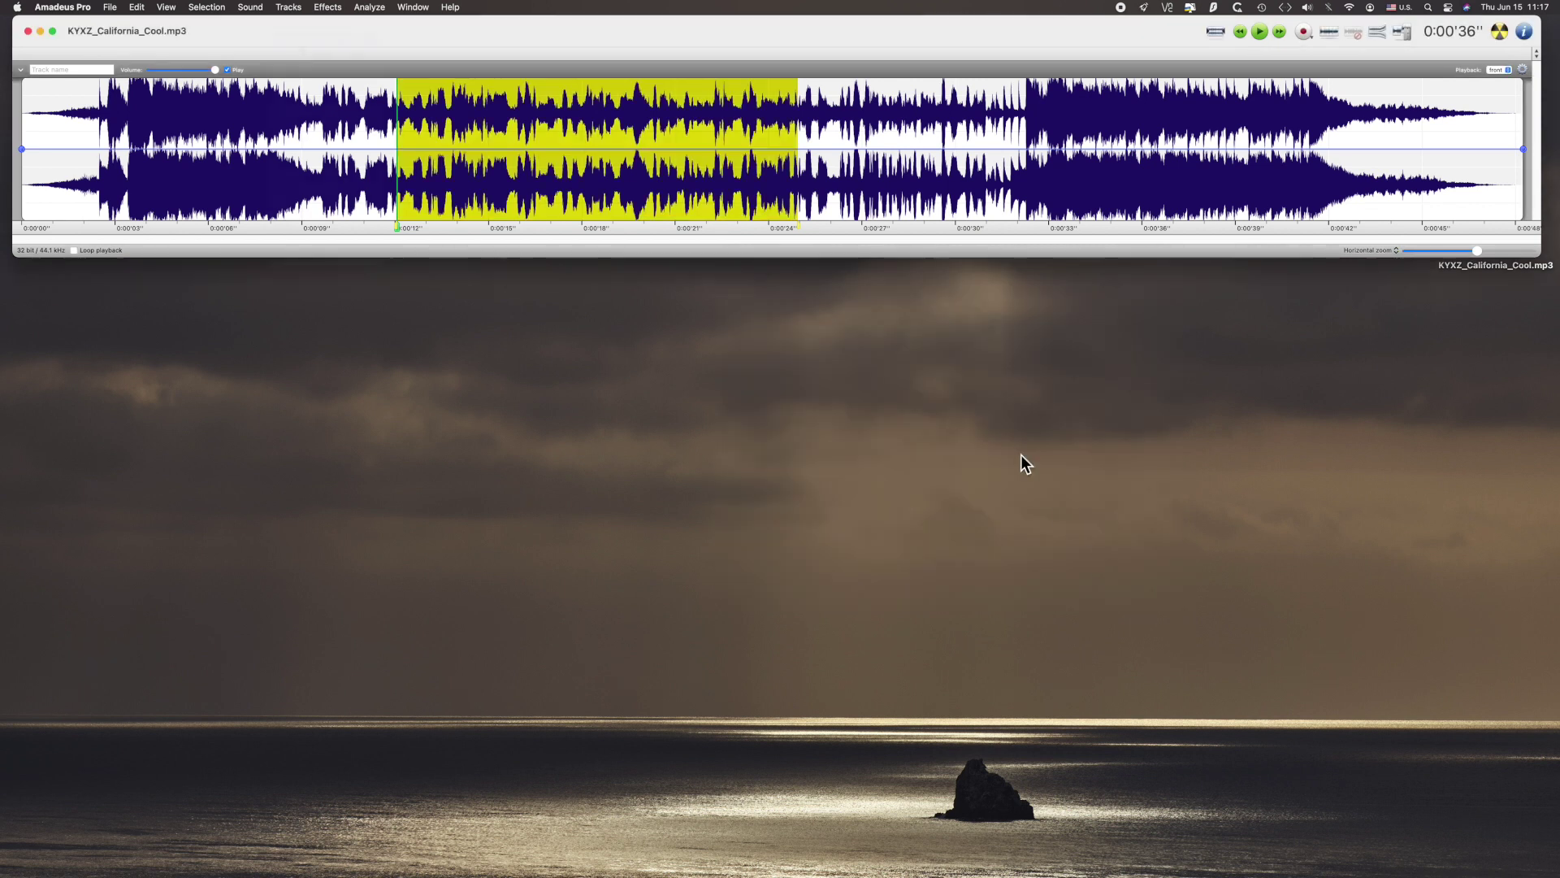
Deselect the waveform, add a new stereo track, and enlarge the window to show both tracks
left_click(288, 6)
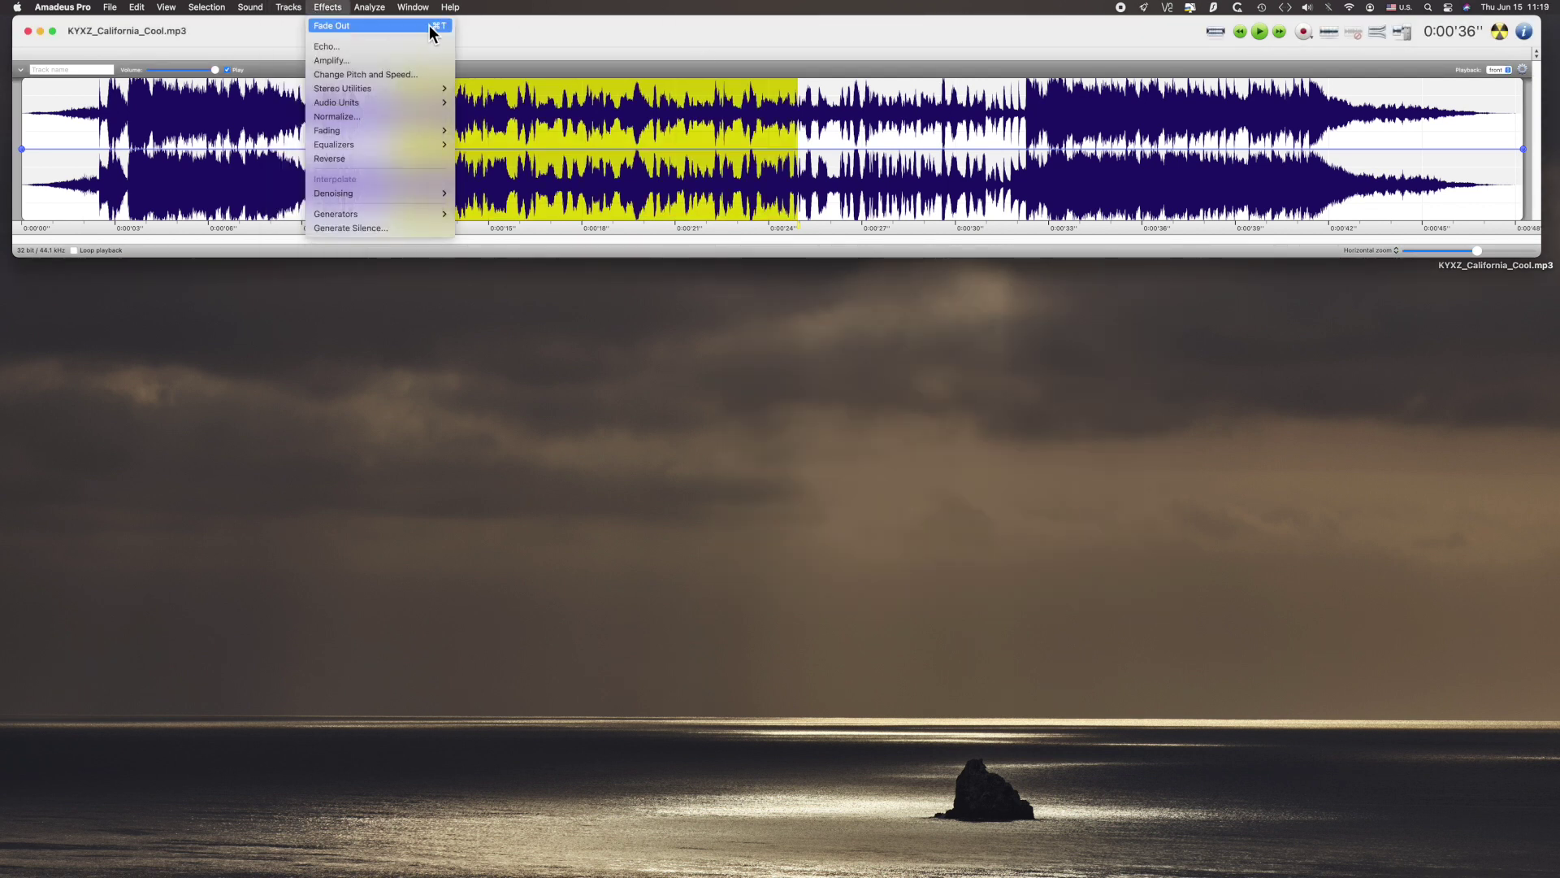
left_click(564, 52)
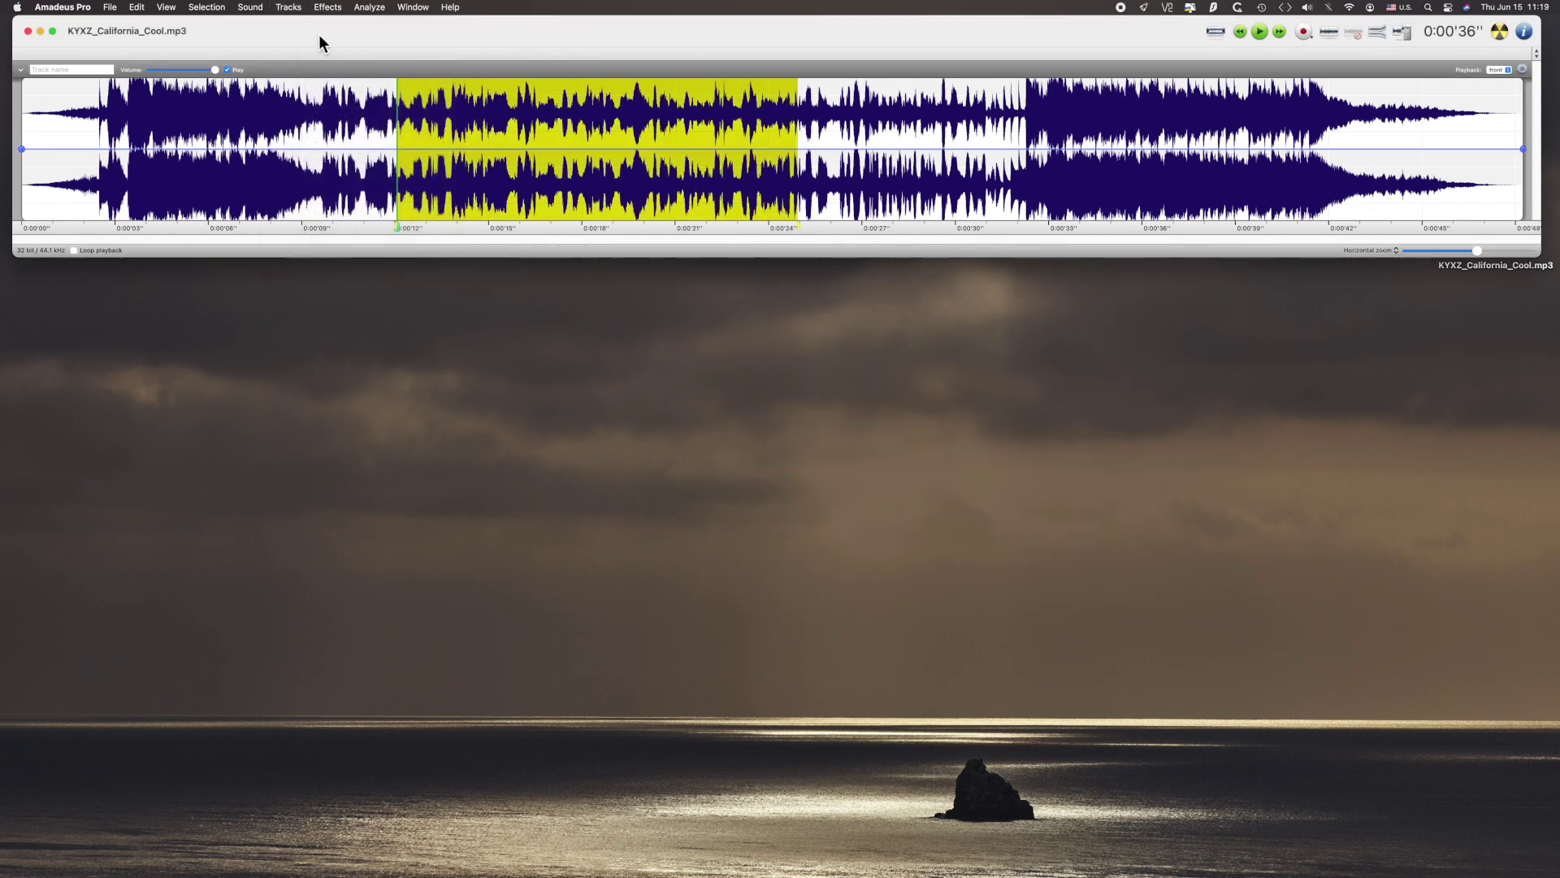
left_click(248, 111)
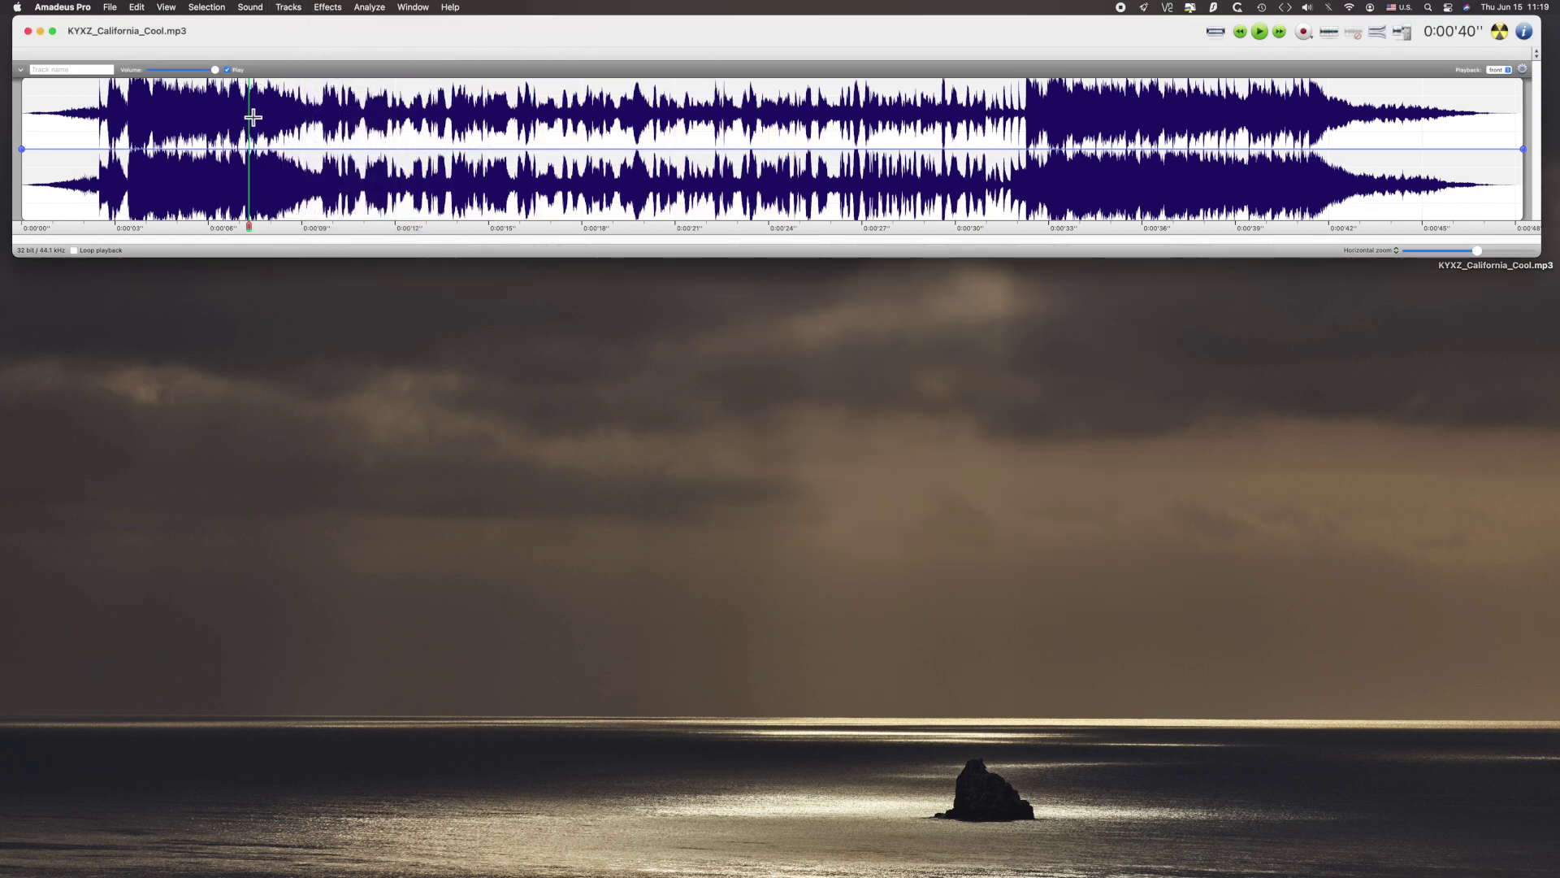
left_click(286, 8)
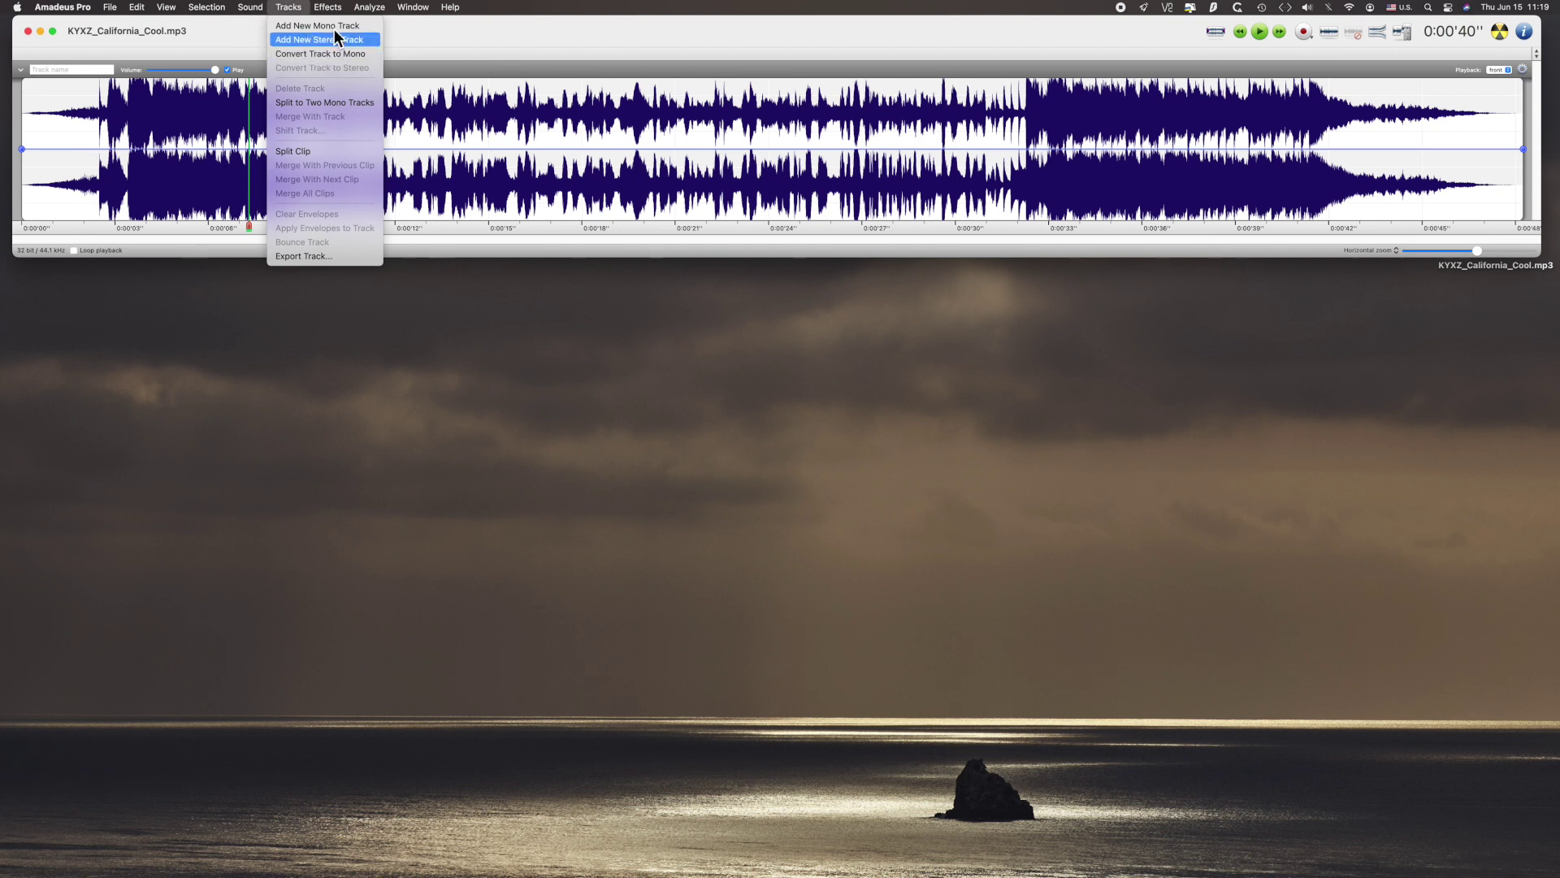
mouse_move(249, 8)
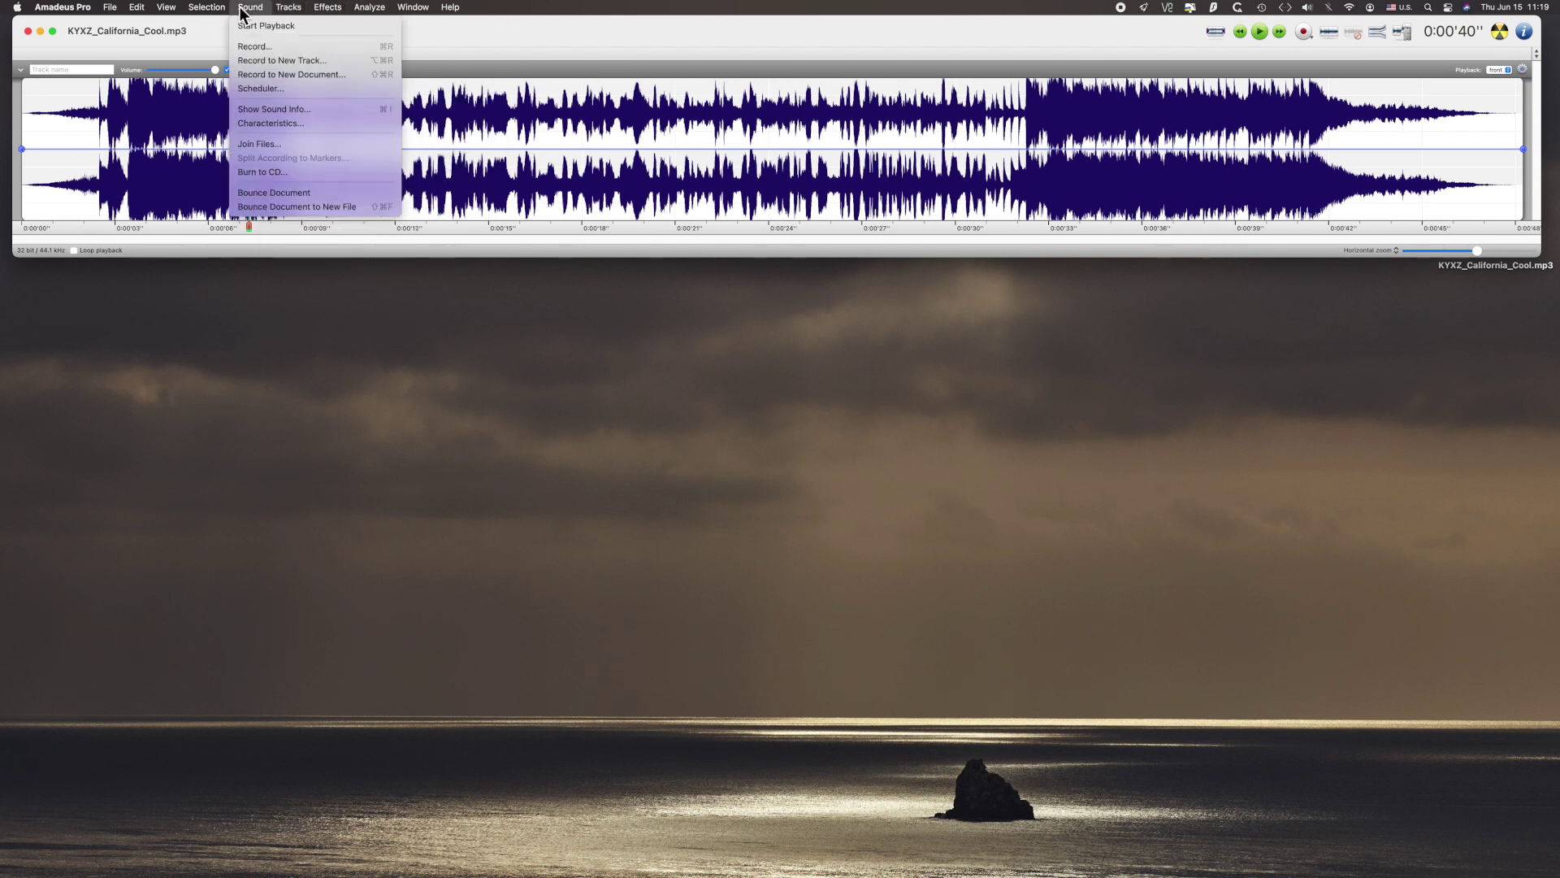
mouse_move(296, 10)
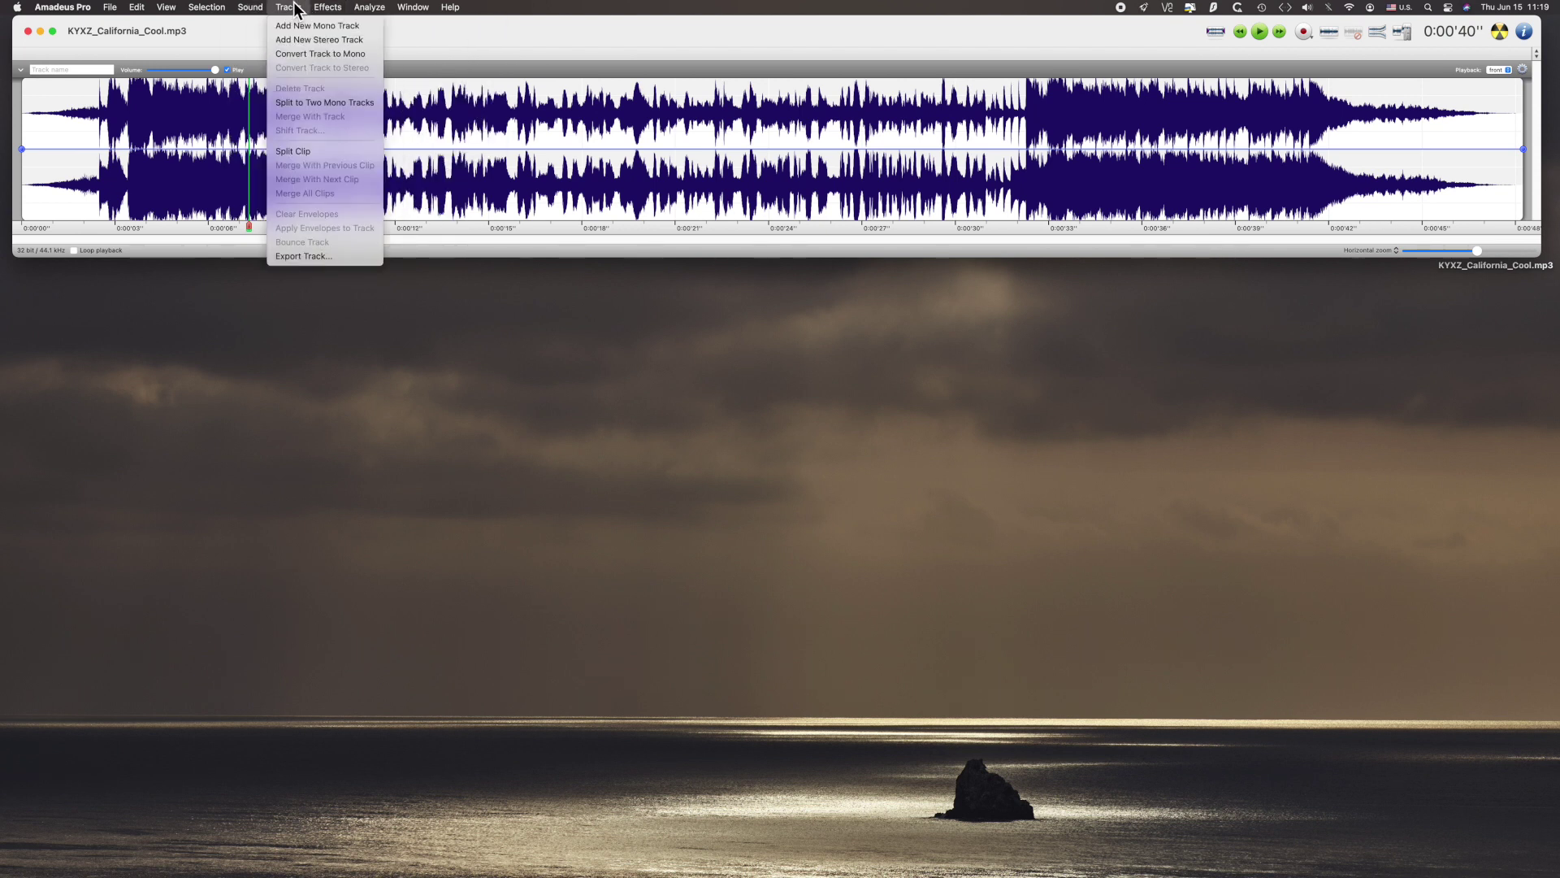
left_click(307, 40)
left_click_drag(520, 264, 520, 321)
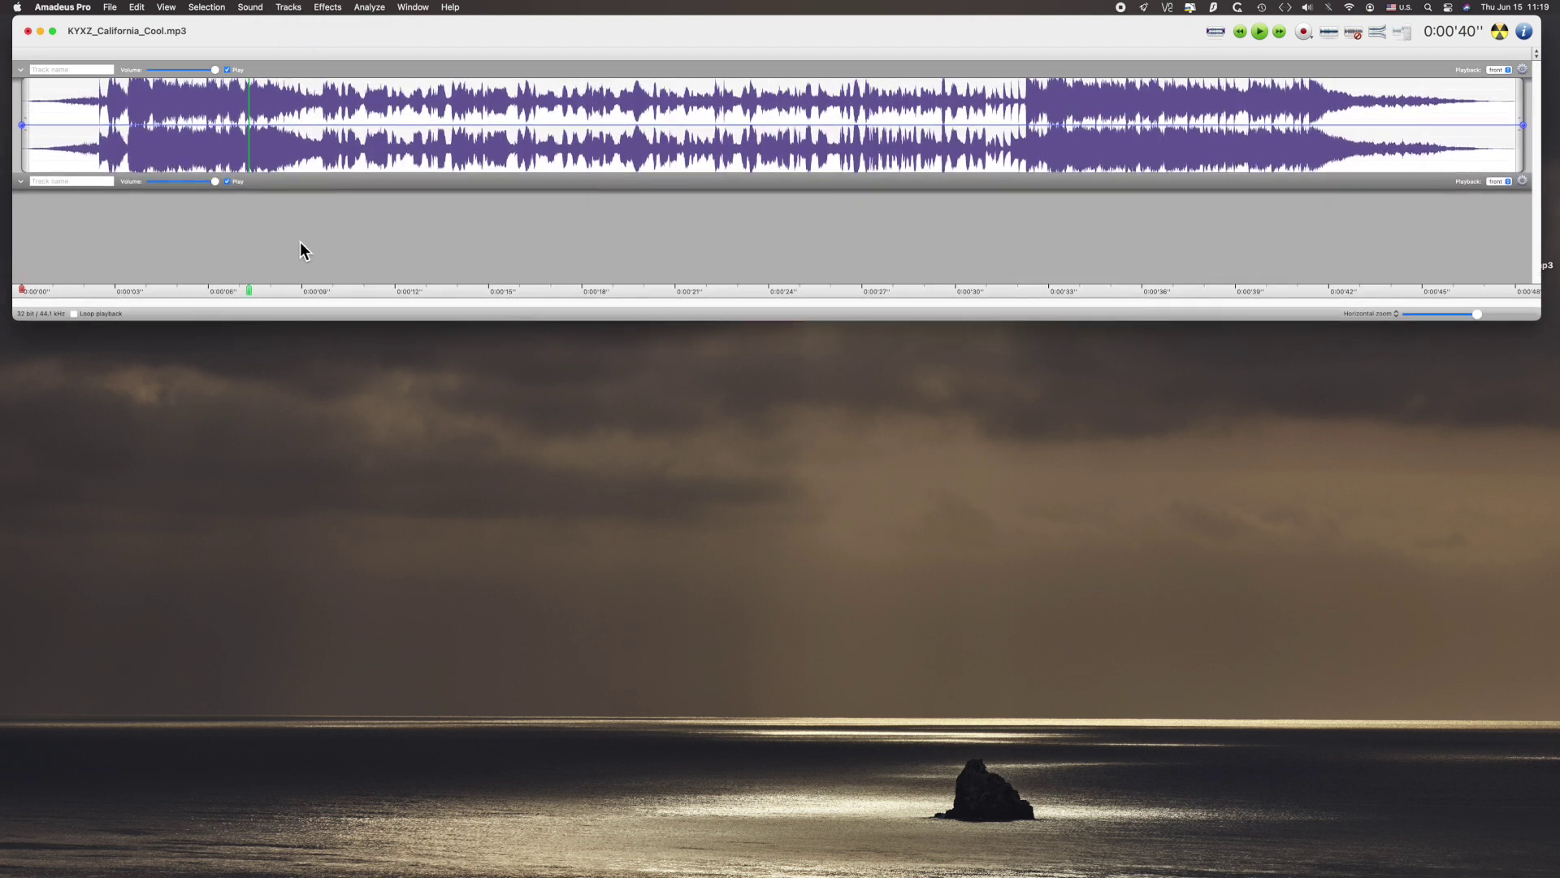
left_click(281, 234)
left_click(294, 248)
left_click_drag(355, 106, 366, 106)
left_click(309, 260)
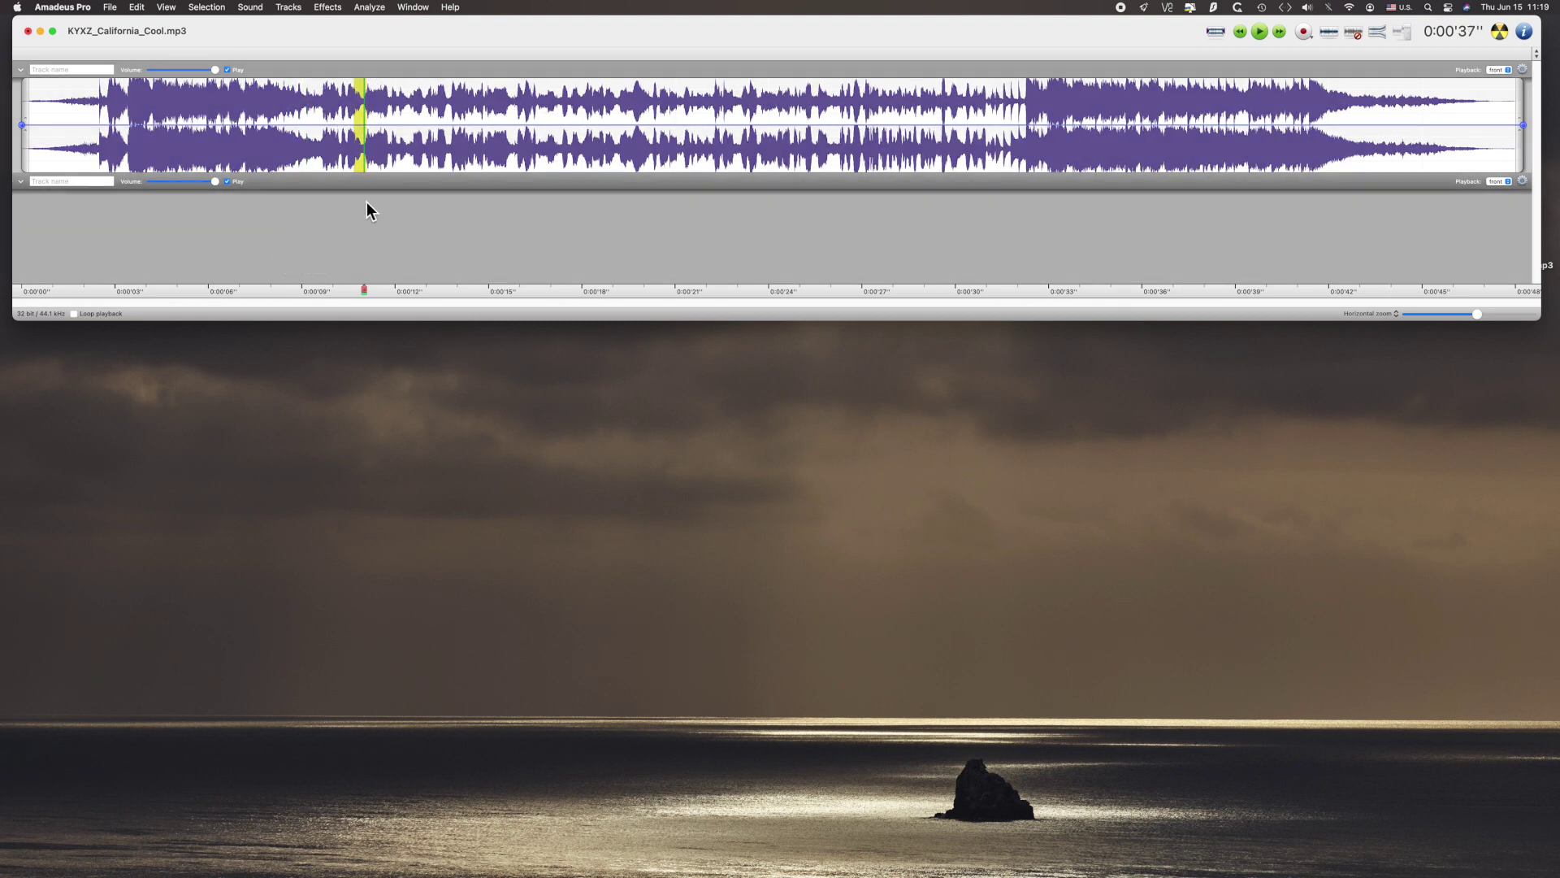
left_click(339, 294)
left_click(325, 295)
left_click(411, 109)
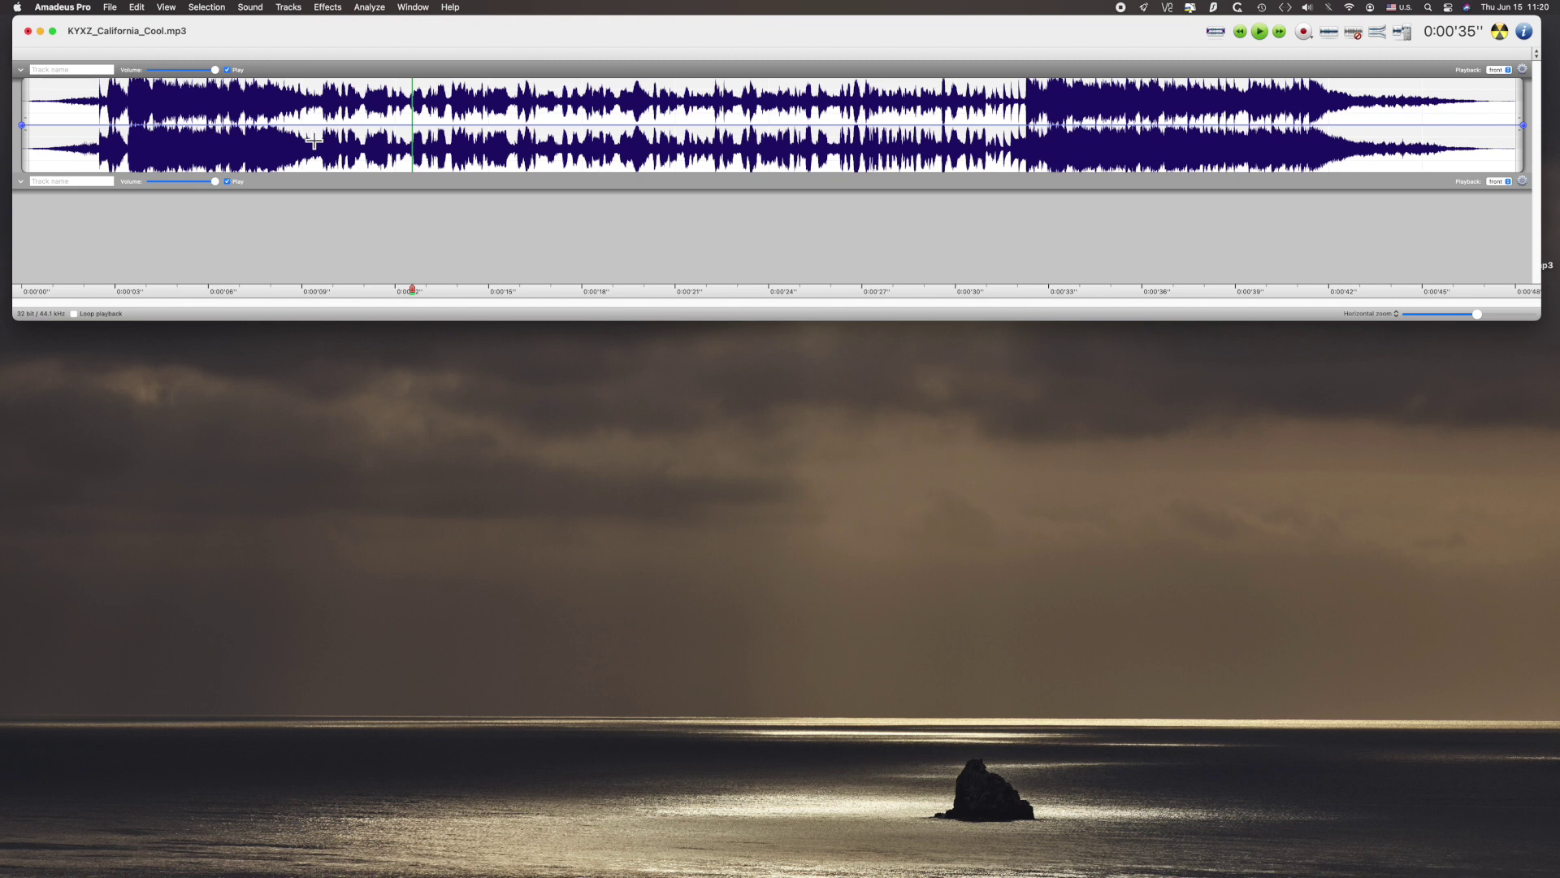
left_click(110, 7)
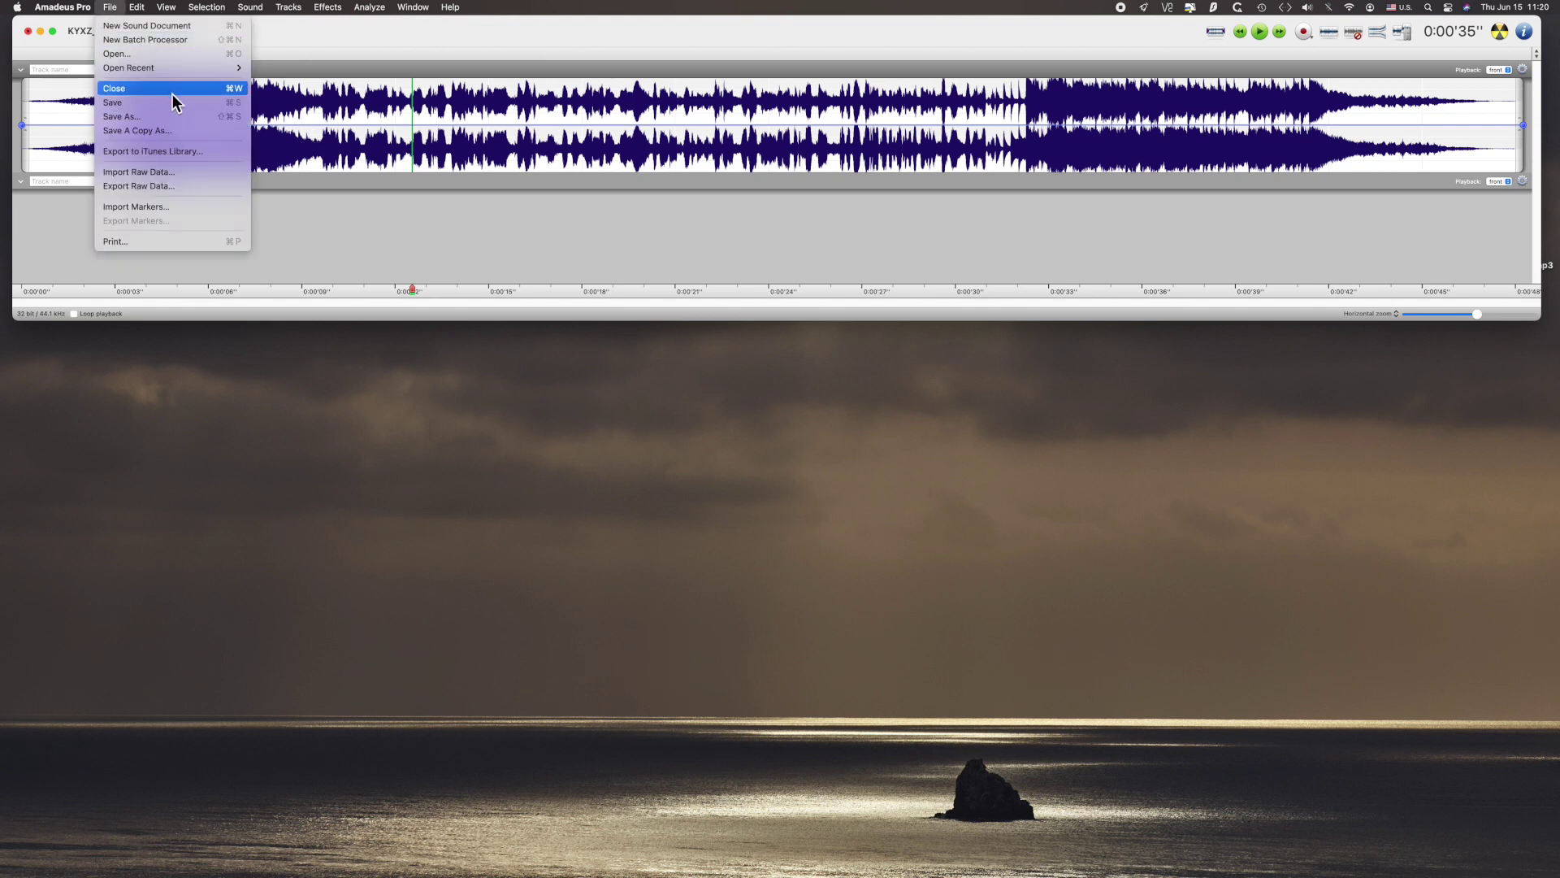
left_click(174, 129)
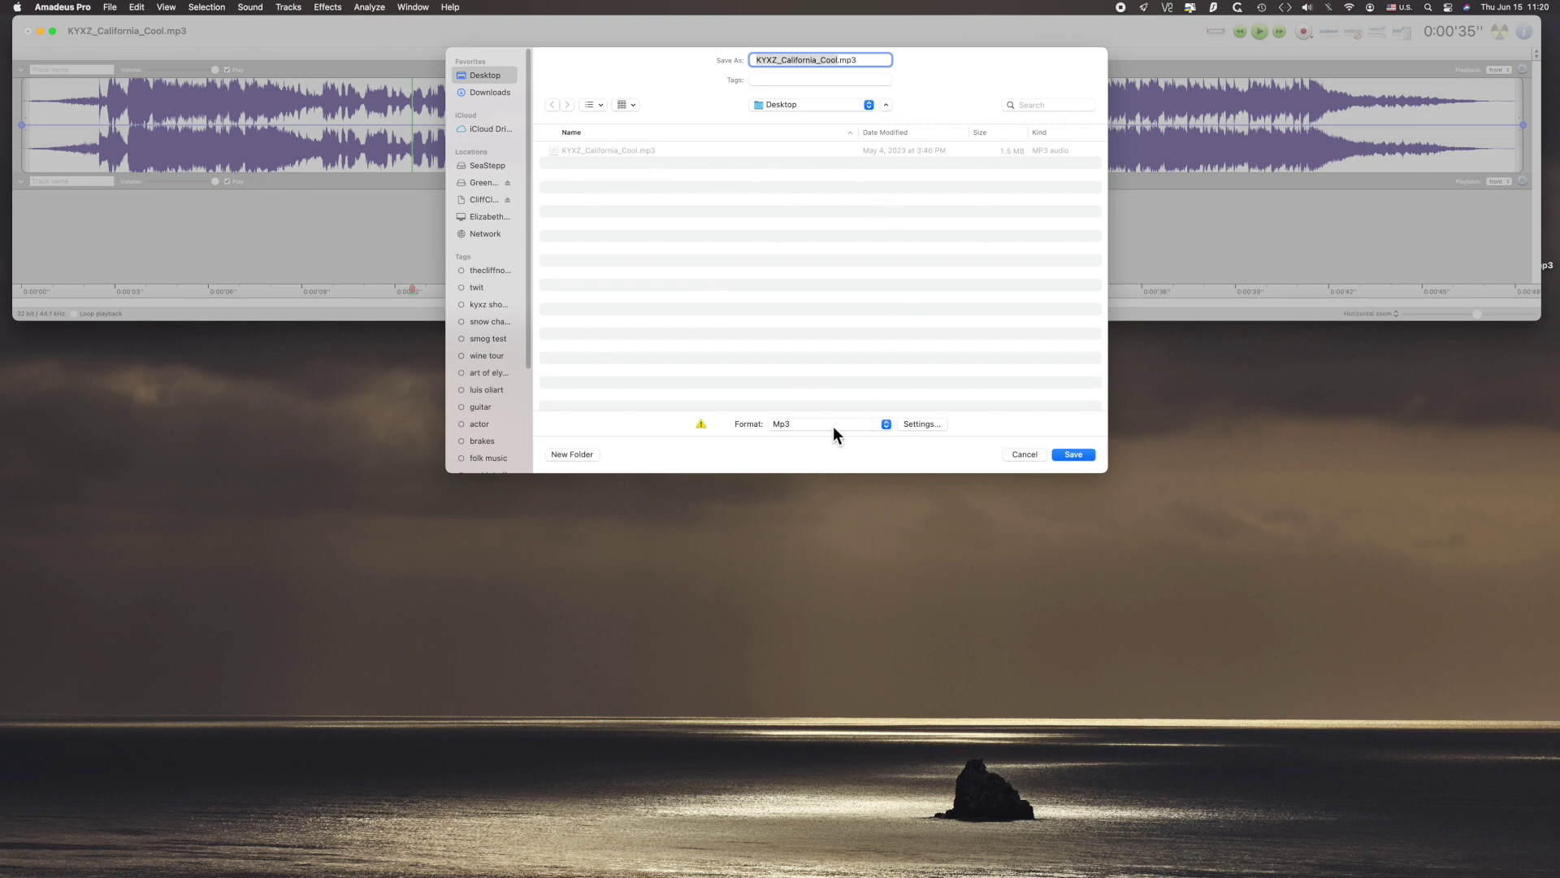
left_click(1025, 455)
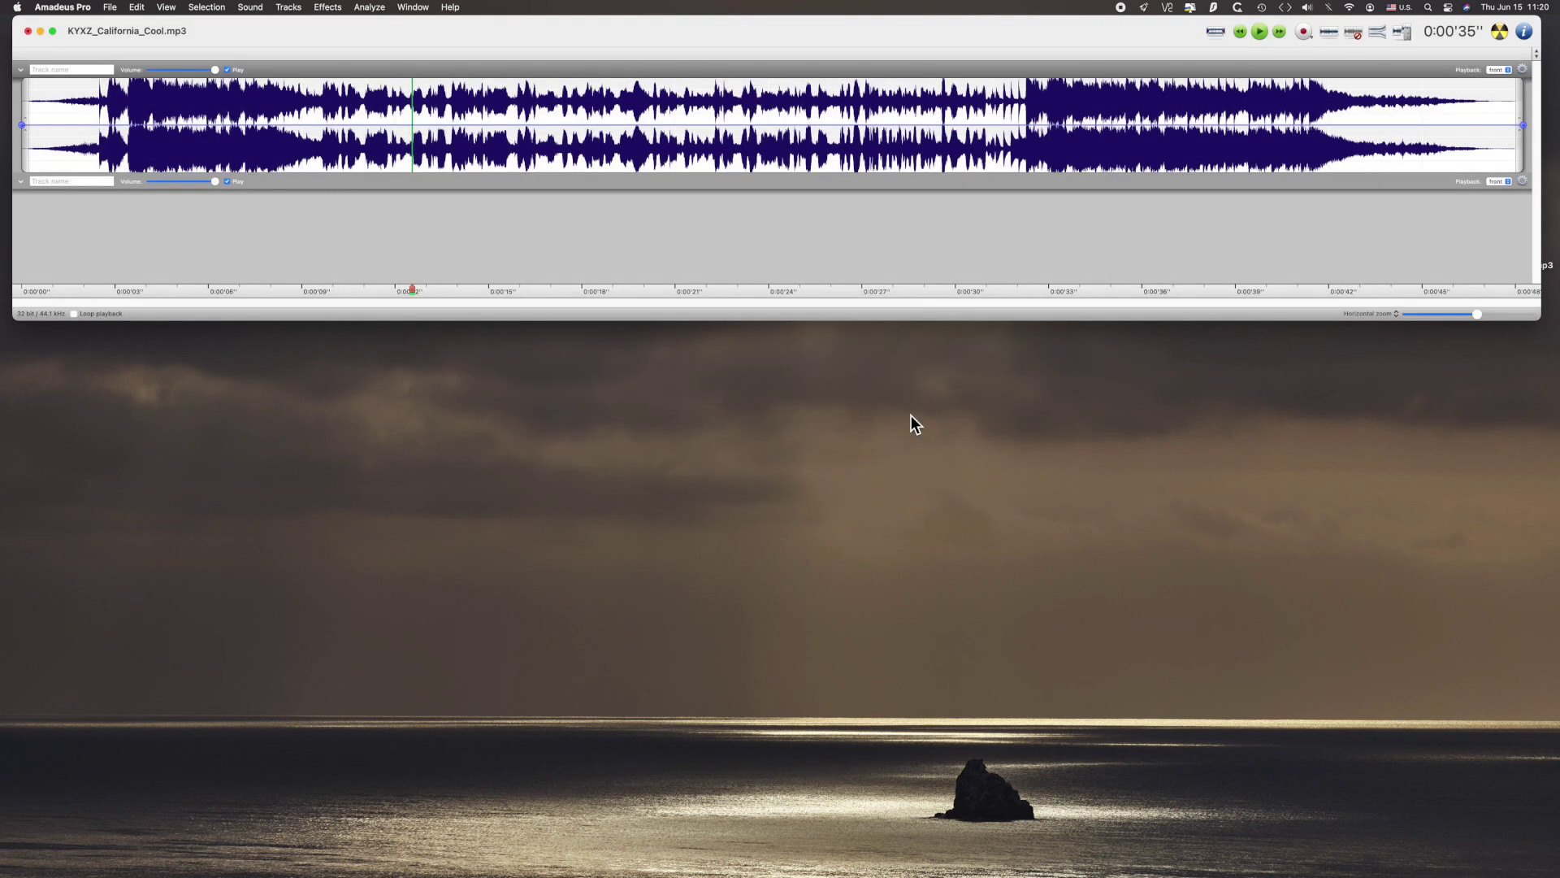